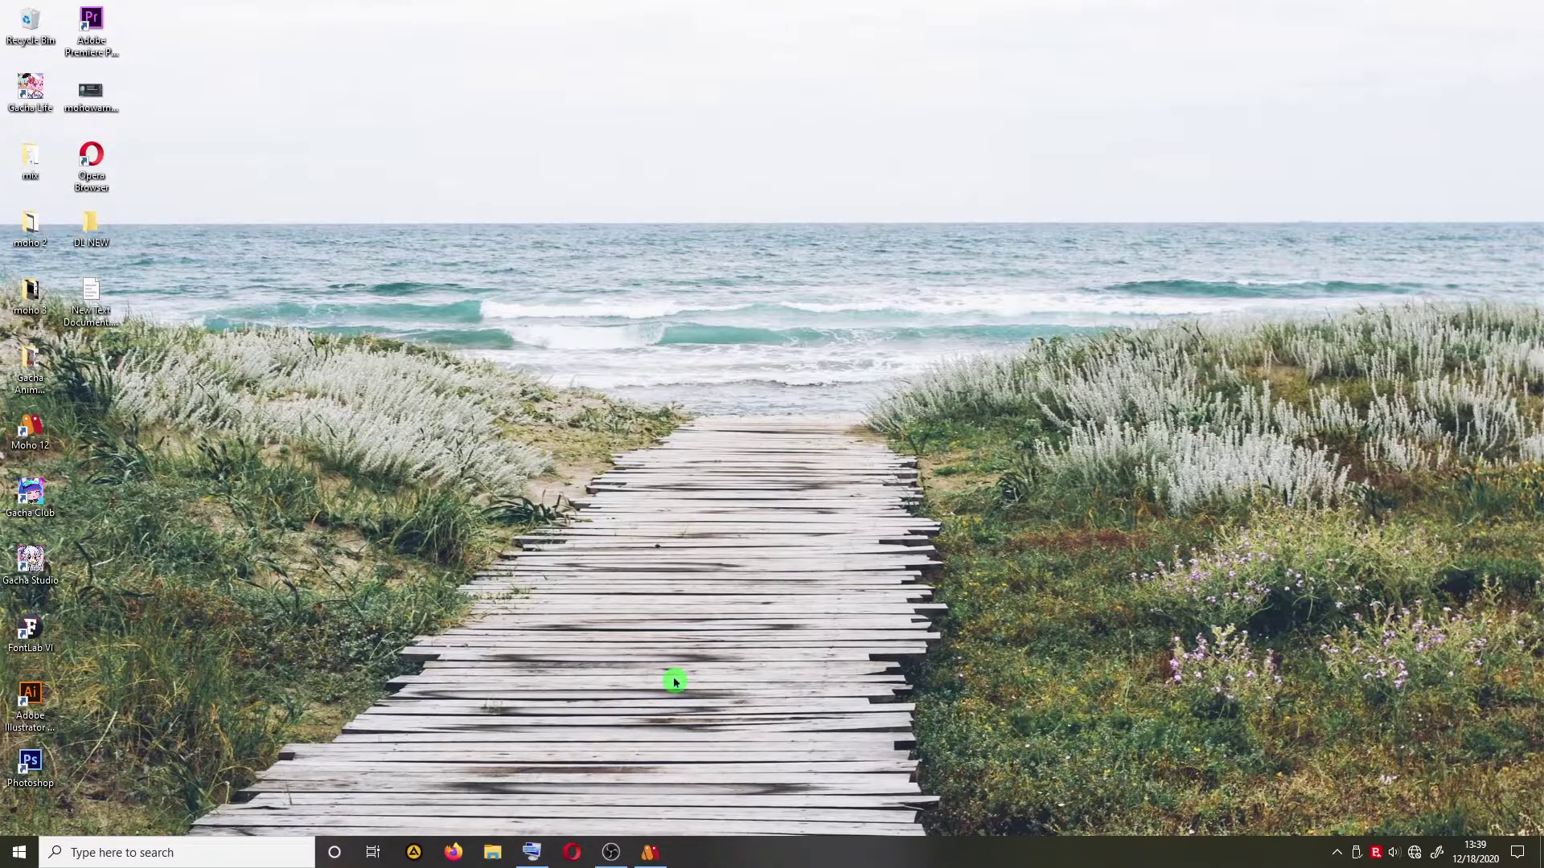
# Bring the Sakura OC.moho project back up in the Moho window.
pyautogui.click(650, 851)
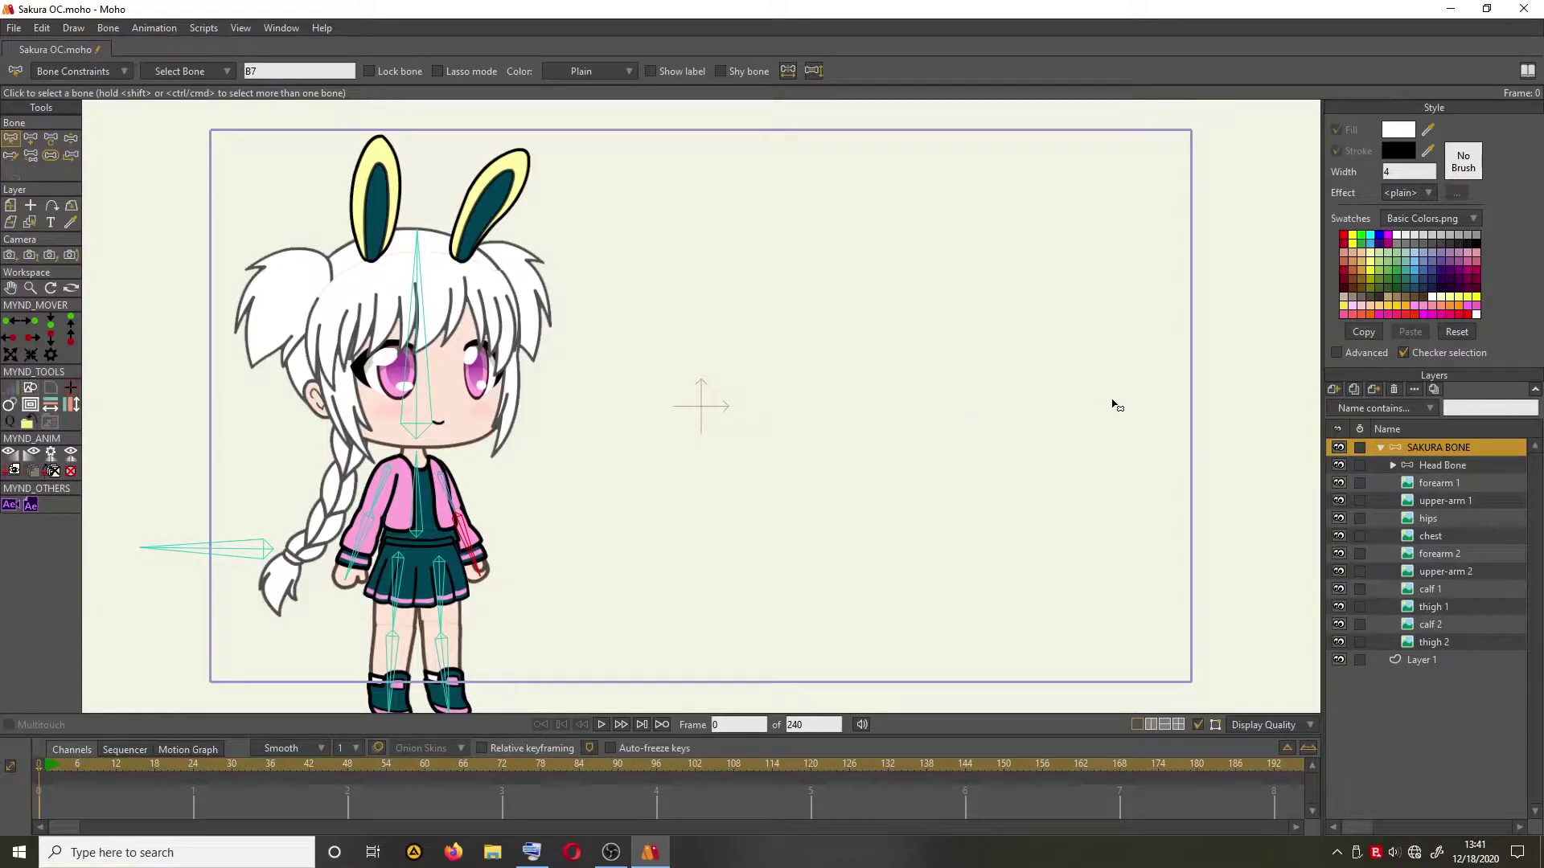
# Expand Head Bone and move eyes-open to sit directly below eyes-closed.
pyautogui.click(1483, 498)
pyautogui.moveTo(1484, 498); pyautogui.dragTo(1483, 471)
pyautogui.click(1483, 470)
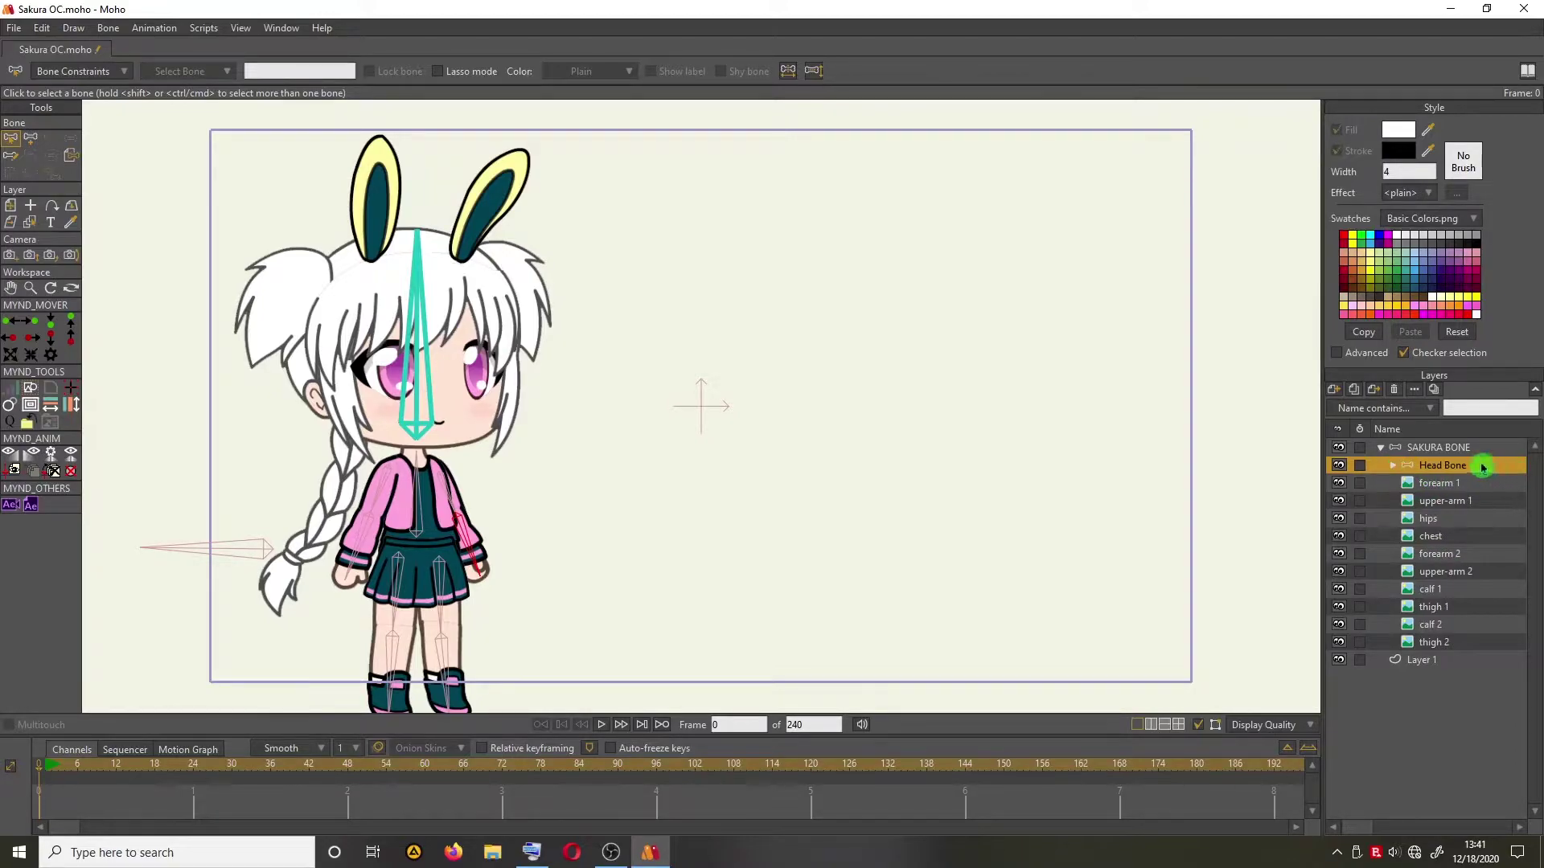
pyautogui.click(1393, 466)
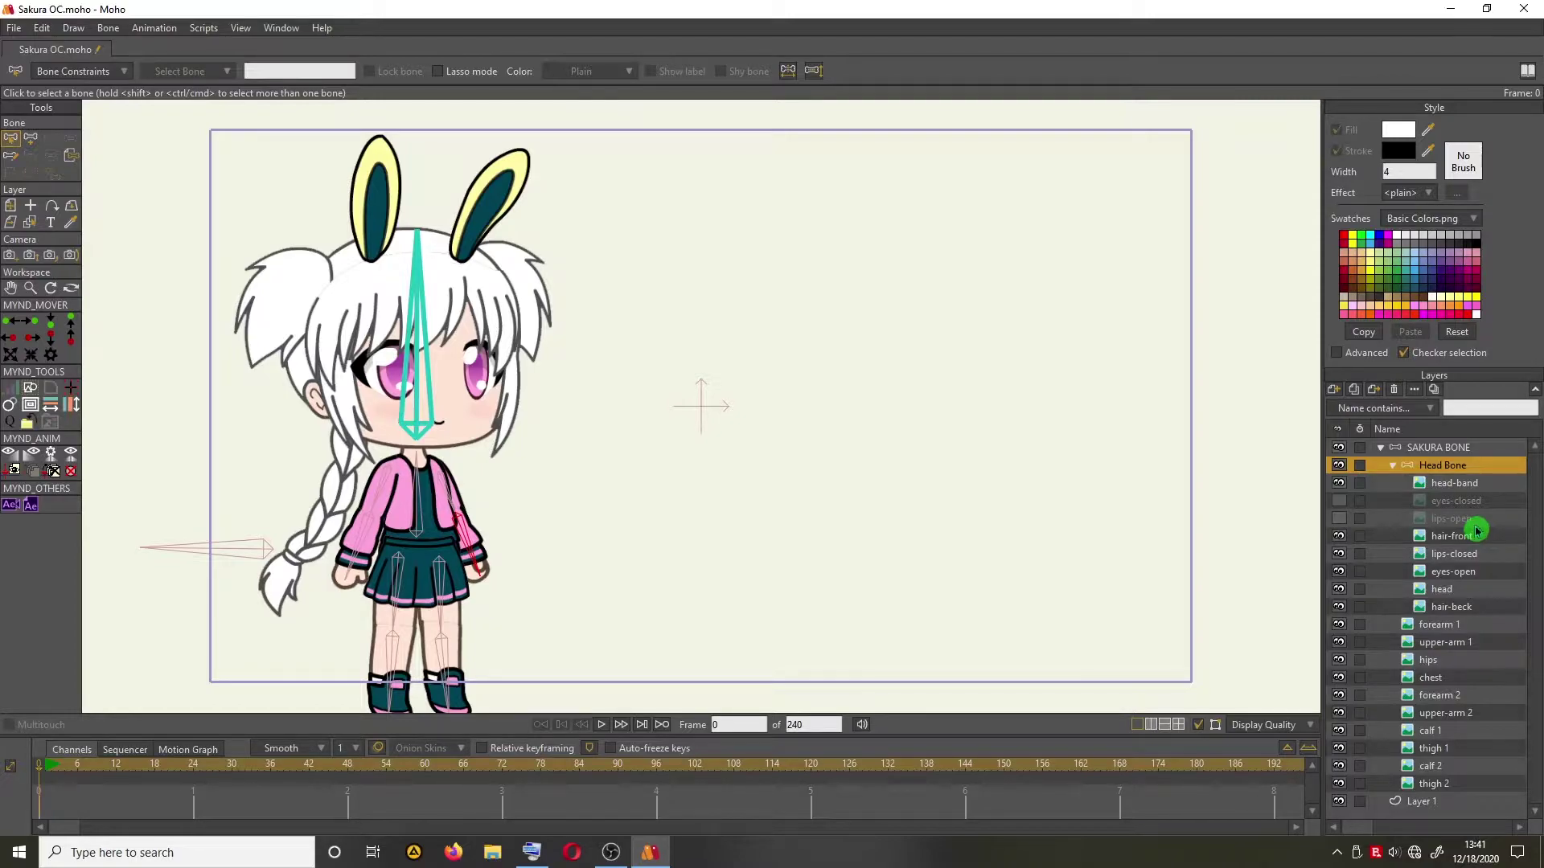
pyautogui.click(1494, 572)
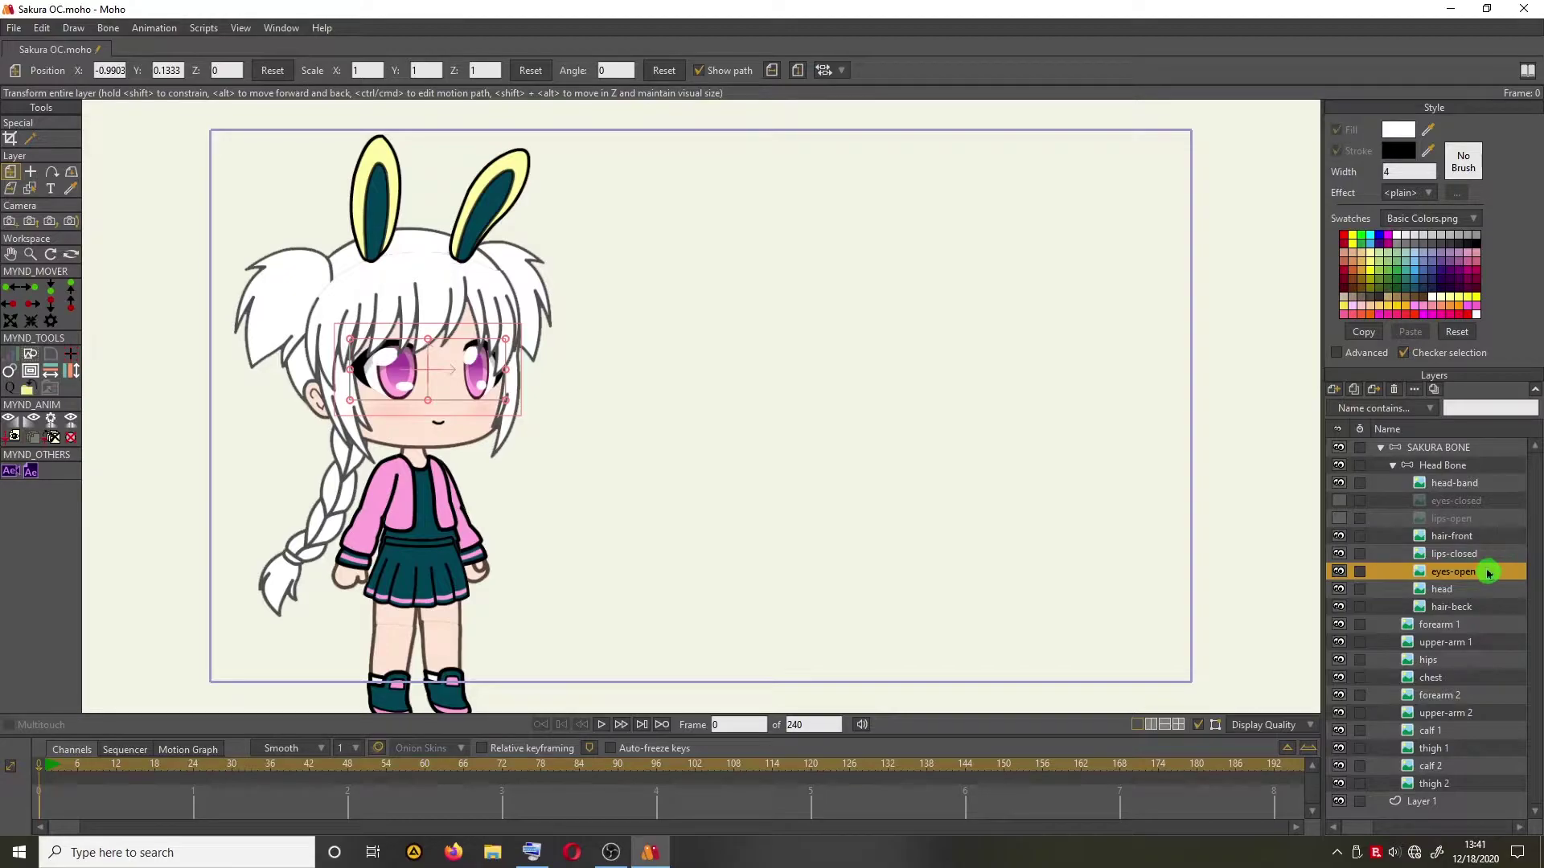
pyautogui.moveTo(1488, 572); pyautogui.dragTo(1476, 509)
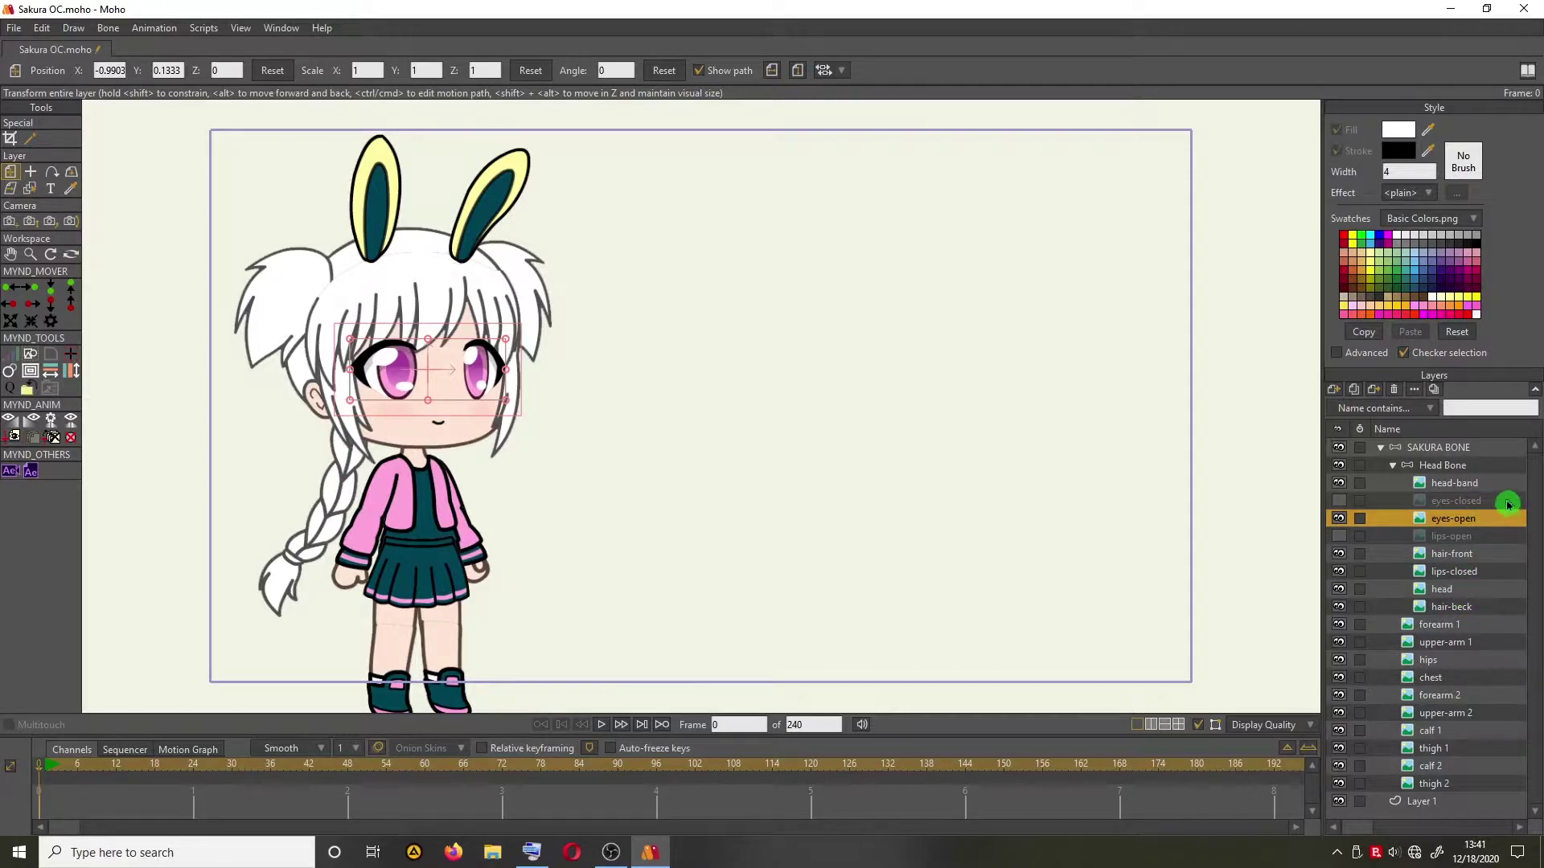
# Turn on eyes-closed's visibility so the closed eyelids show over the eyes.
pyautogui.click(1505, 502)
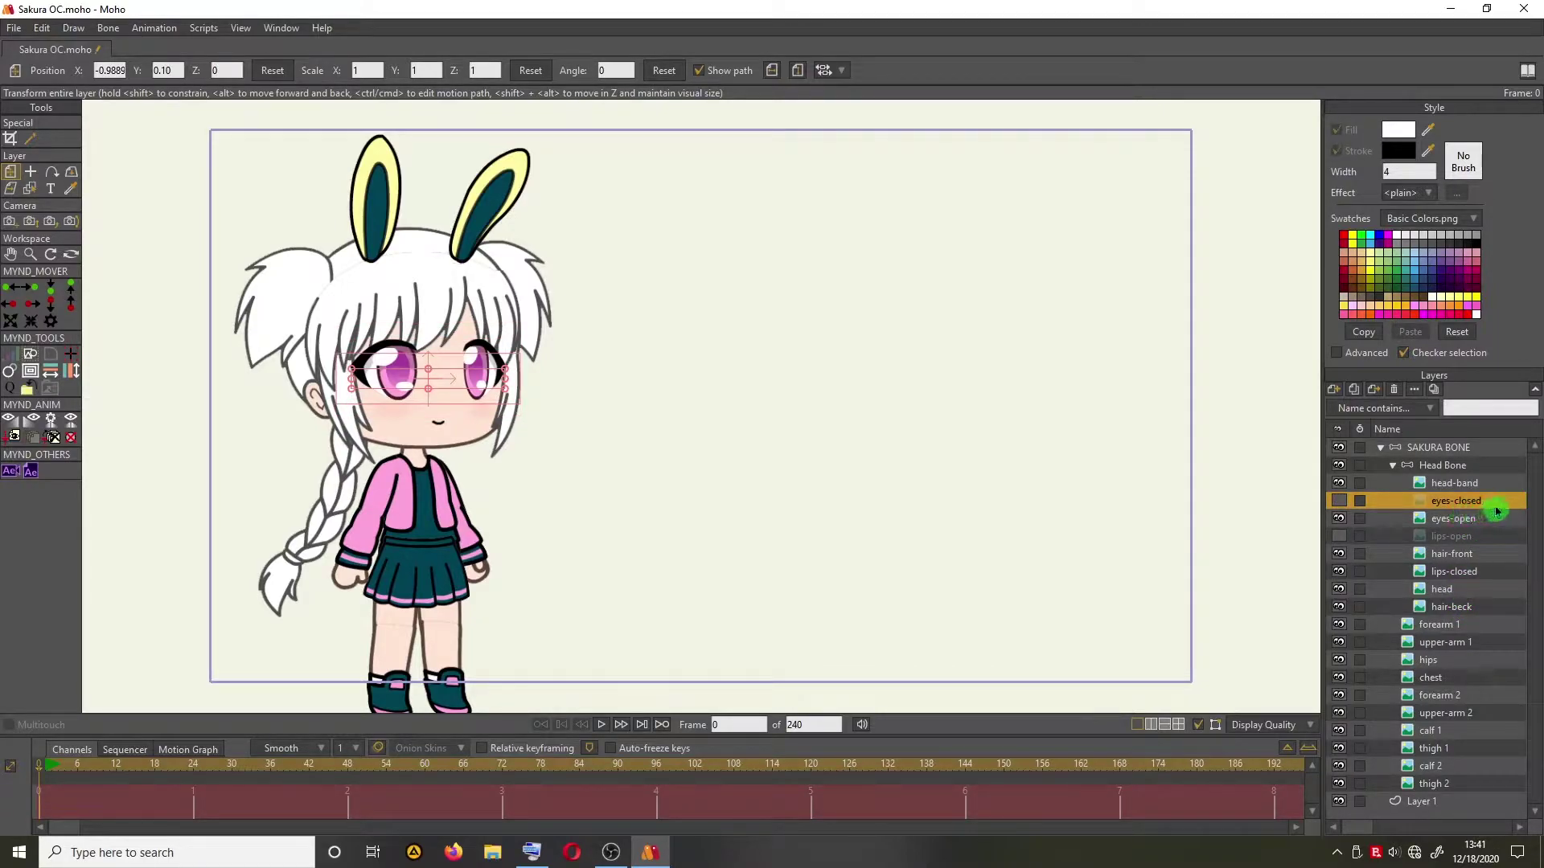
pyautogui.click(1341, 501)
pyautogui.click(1339, 501)
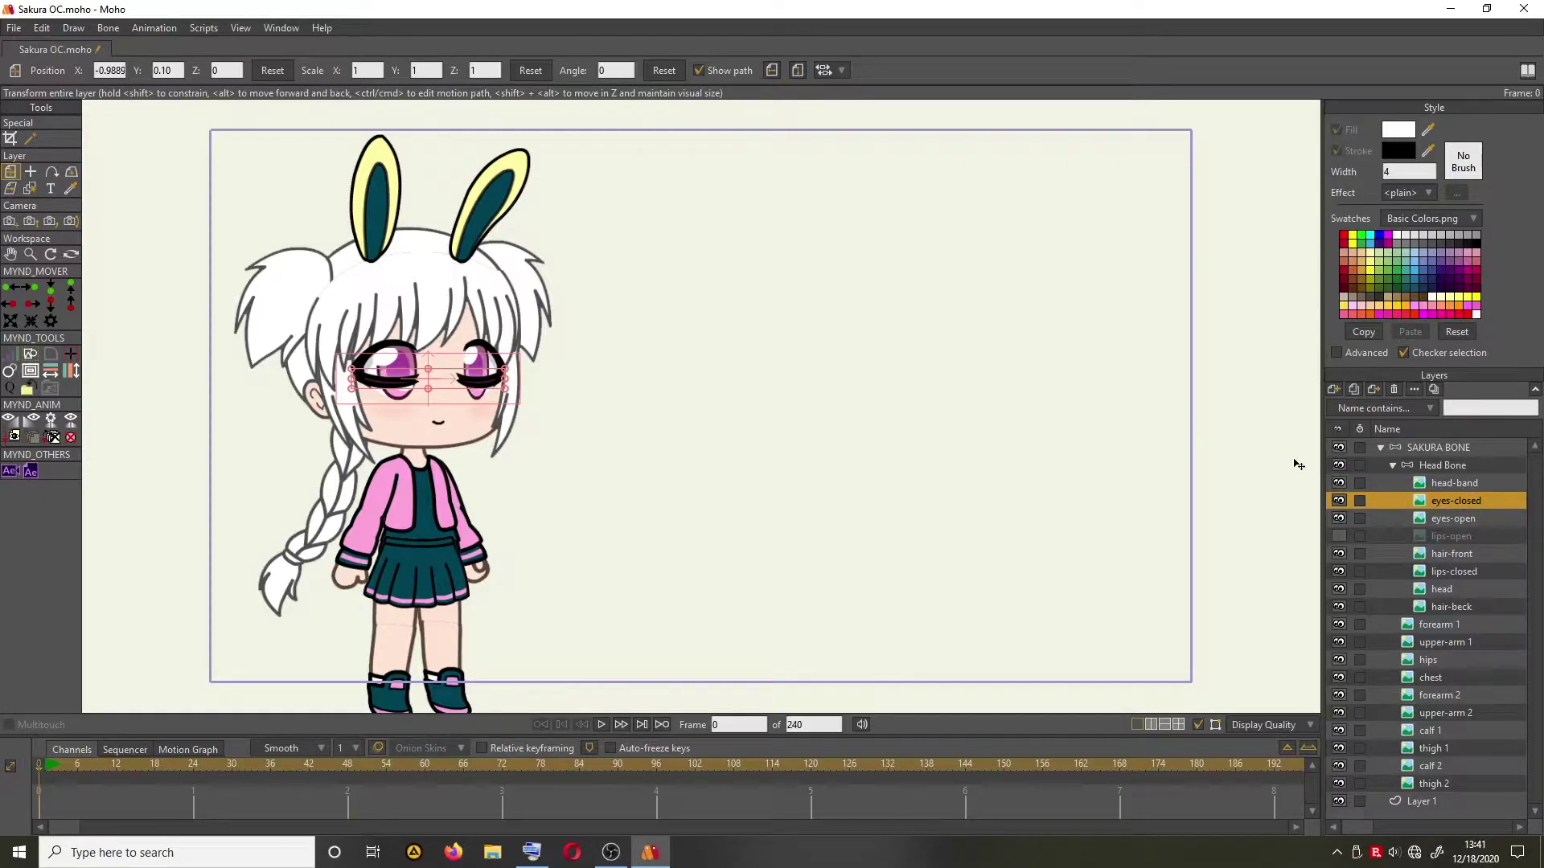
pyautogui.click(1331, 394)
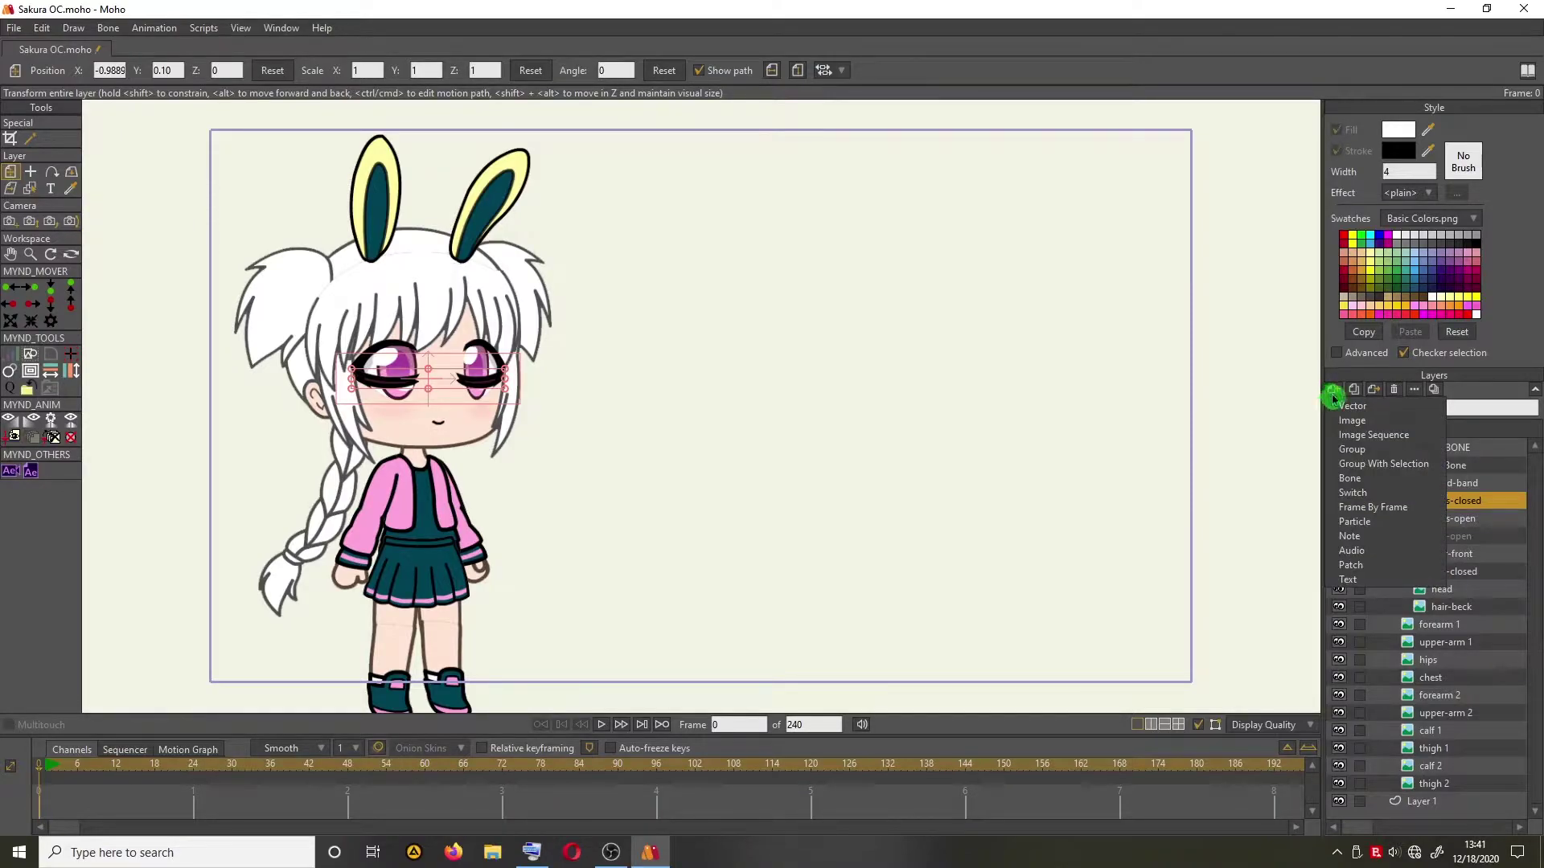
# Add a new Group layer inside Head Bone and select its default name for replacing.
pyautogui.click(1422, 454)
pyautogui.click(1190, 523)
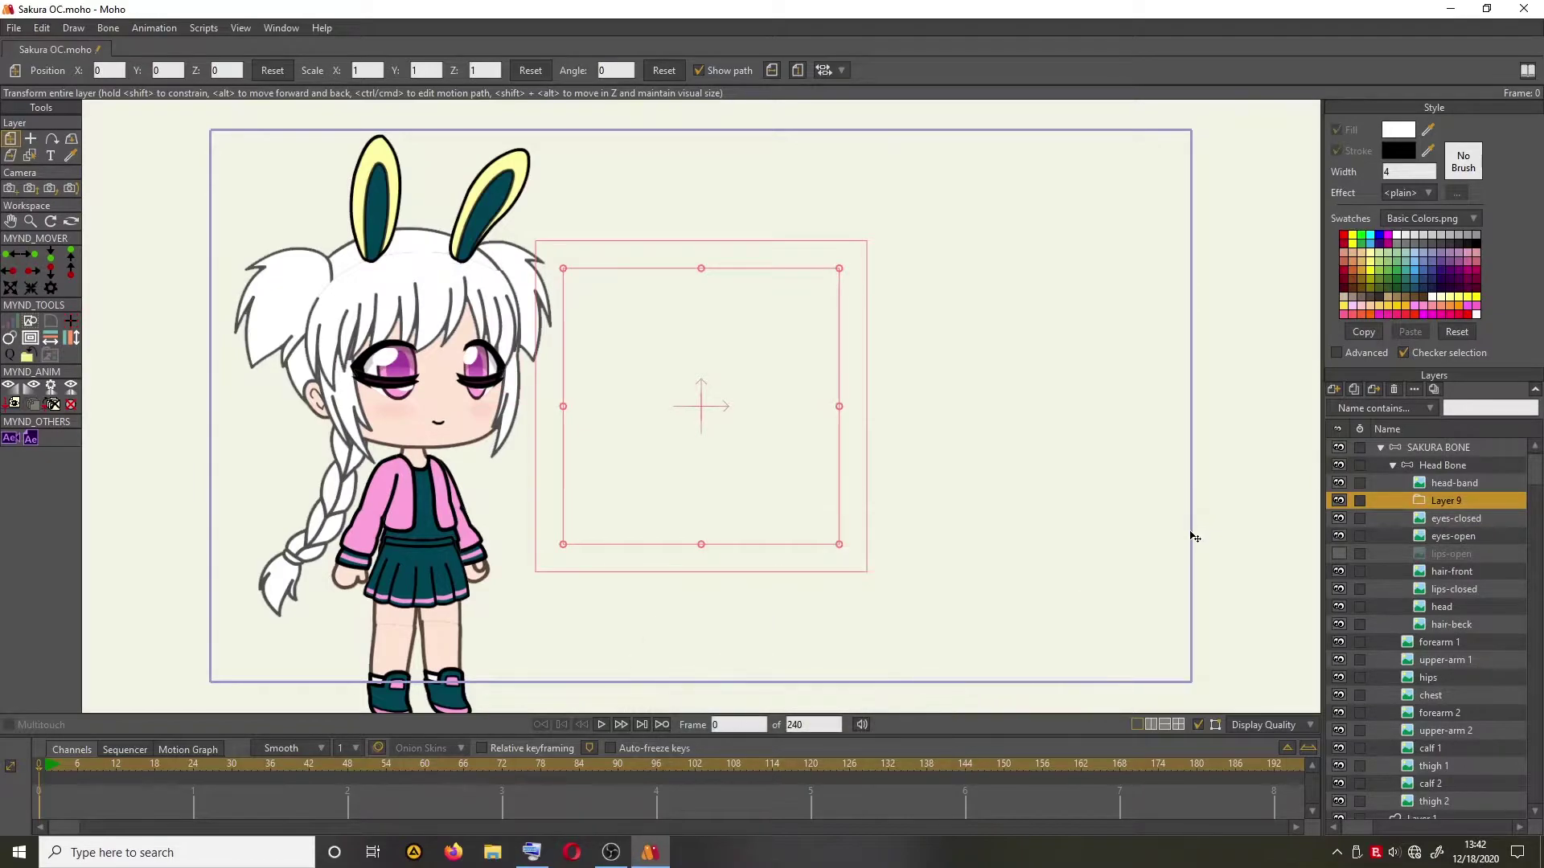
pyautogui.doubleClick(1444, 502)
pyautogui.click(424, 68)
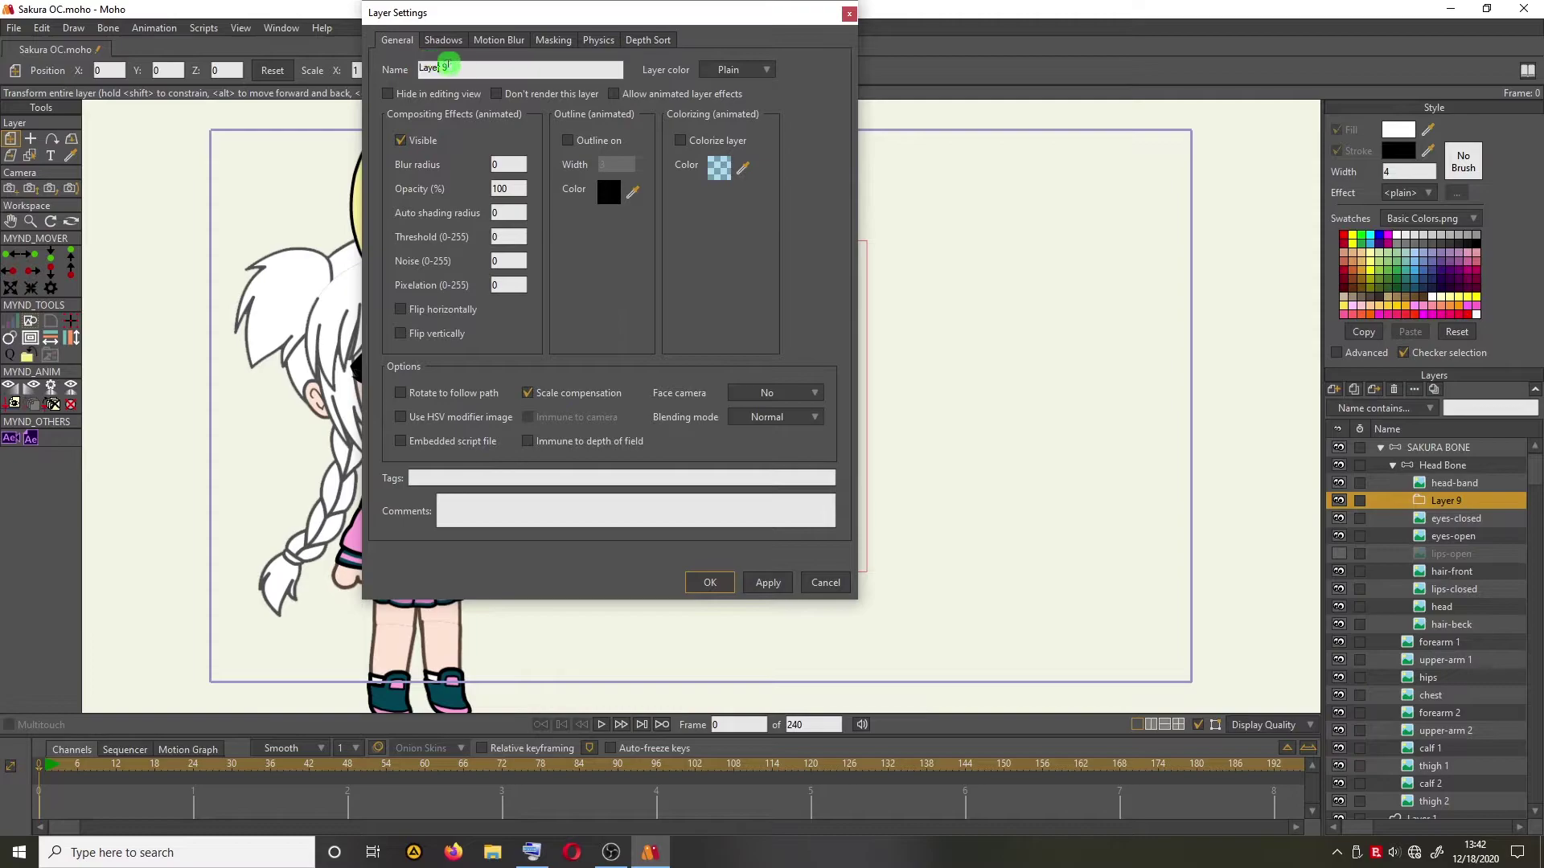
pyautogui.press('ctrl+super+o')
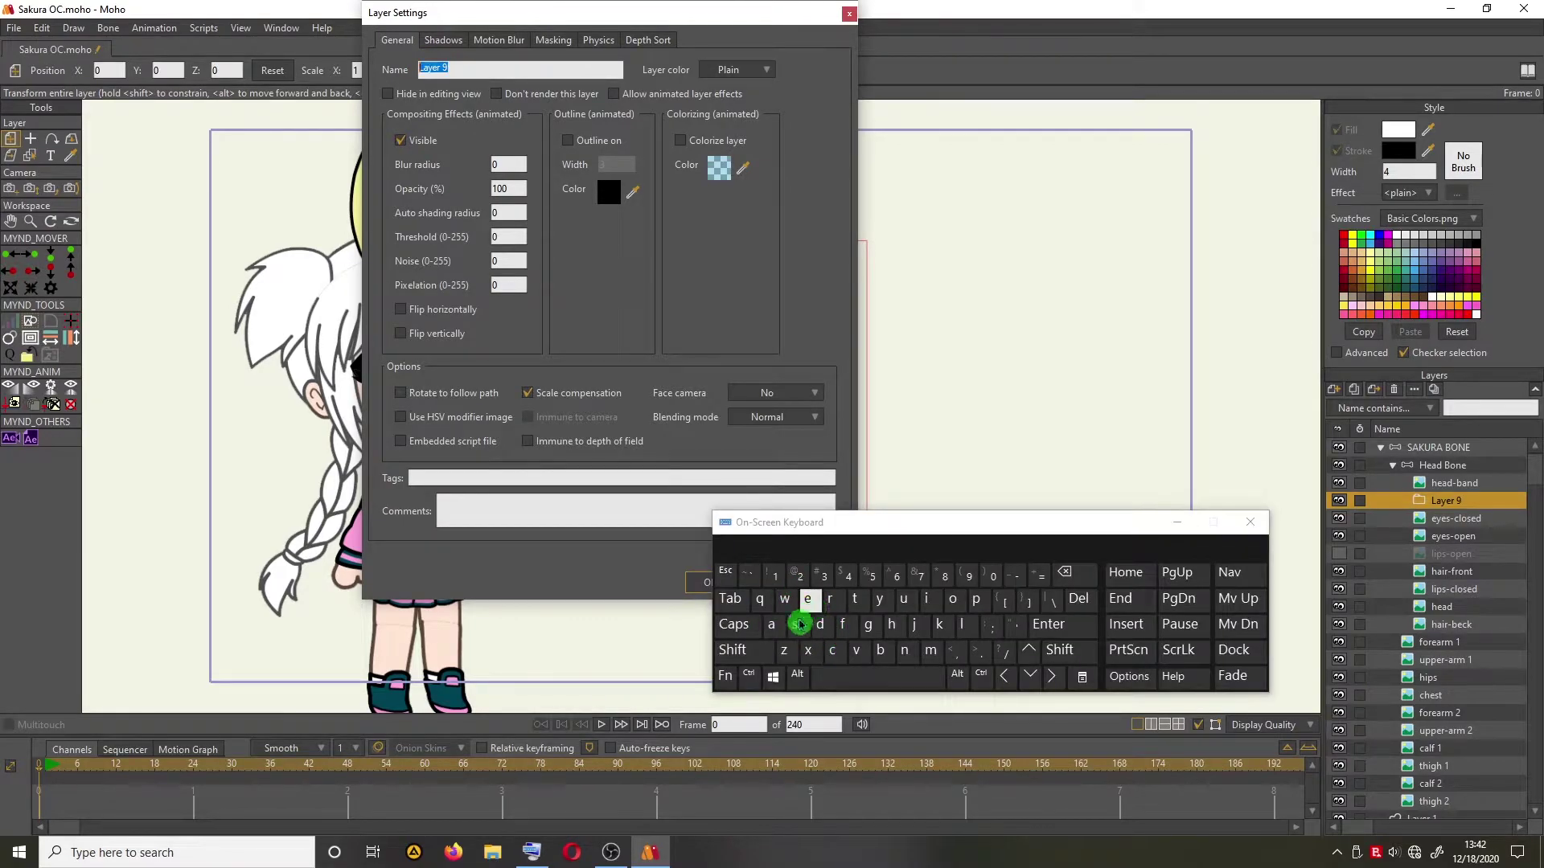
# Name the new group layer 'Eyes Group' and confirm it.
pyautogui.click(751, 649)
pyautogui.click(806, 598)
pyautogui.click(881, 598)
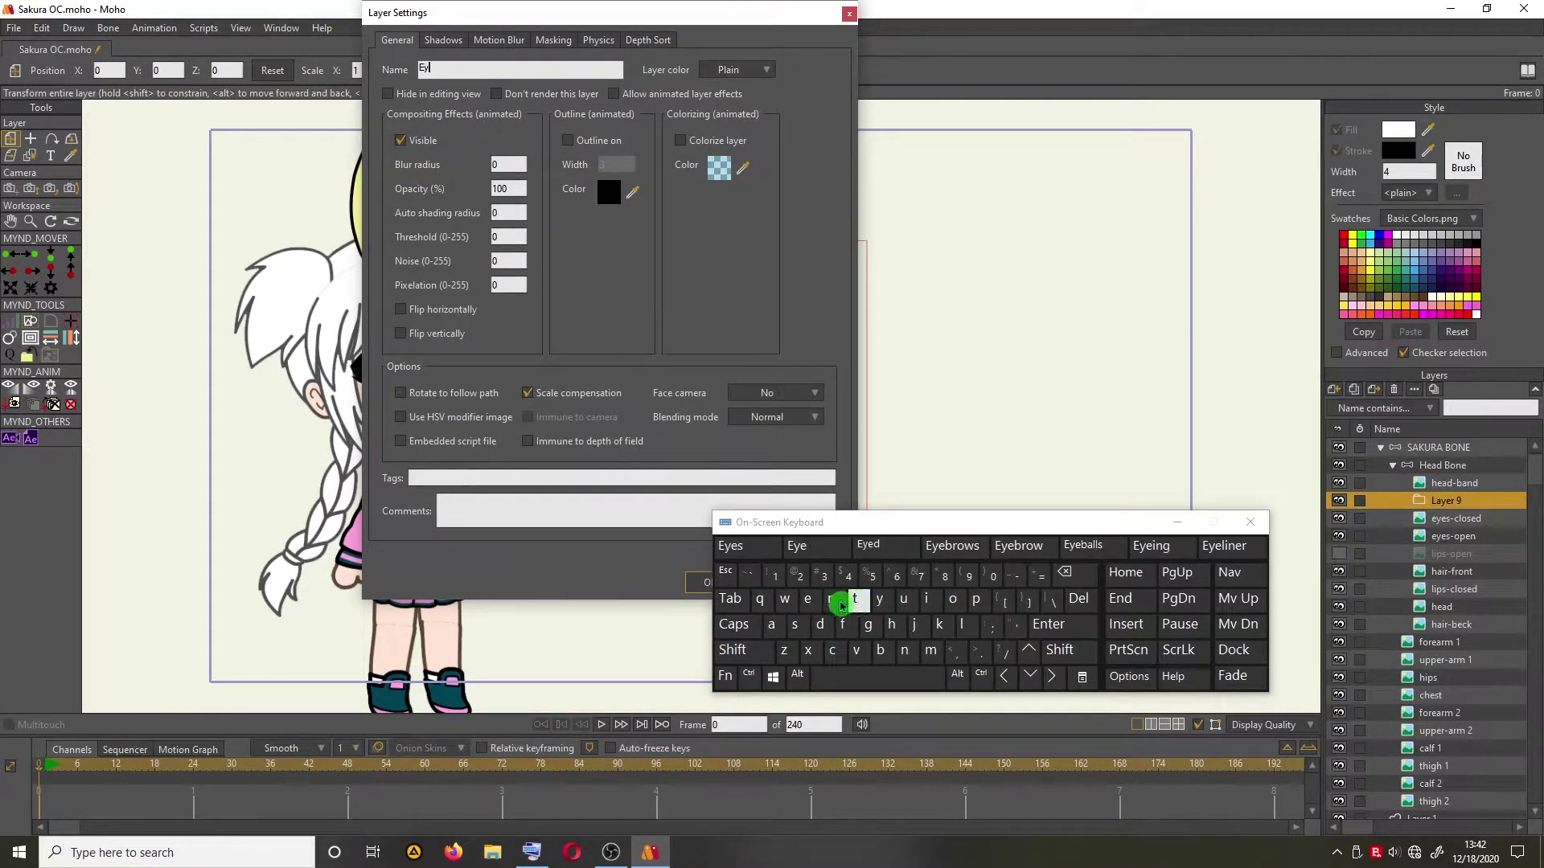
pyautogui.click(807, 598)
pyautogui.click(794, 624)
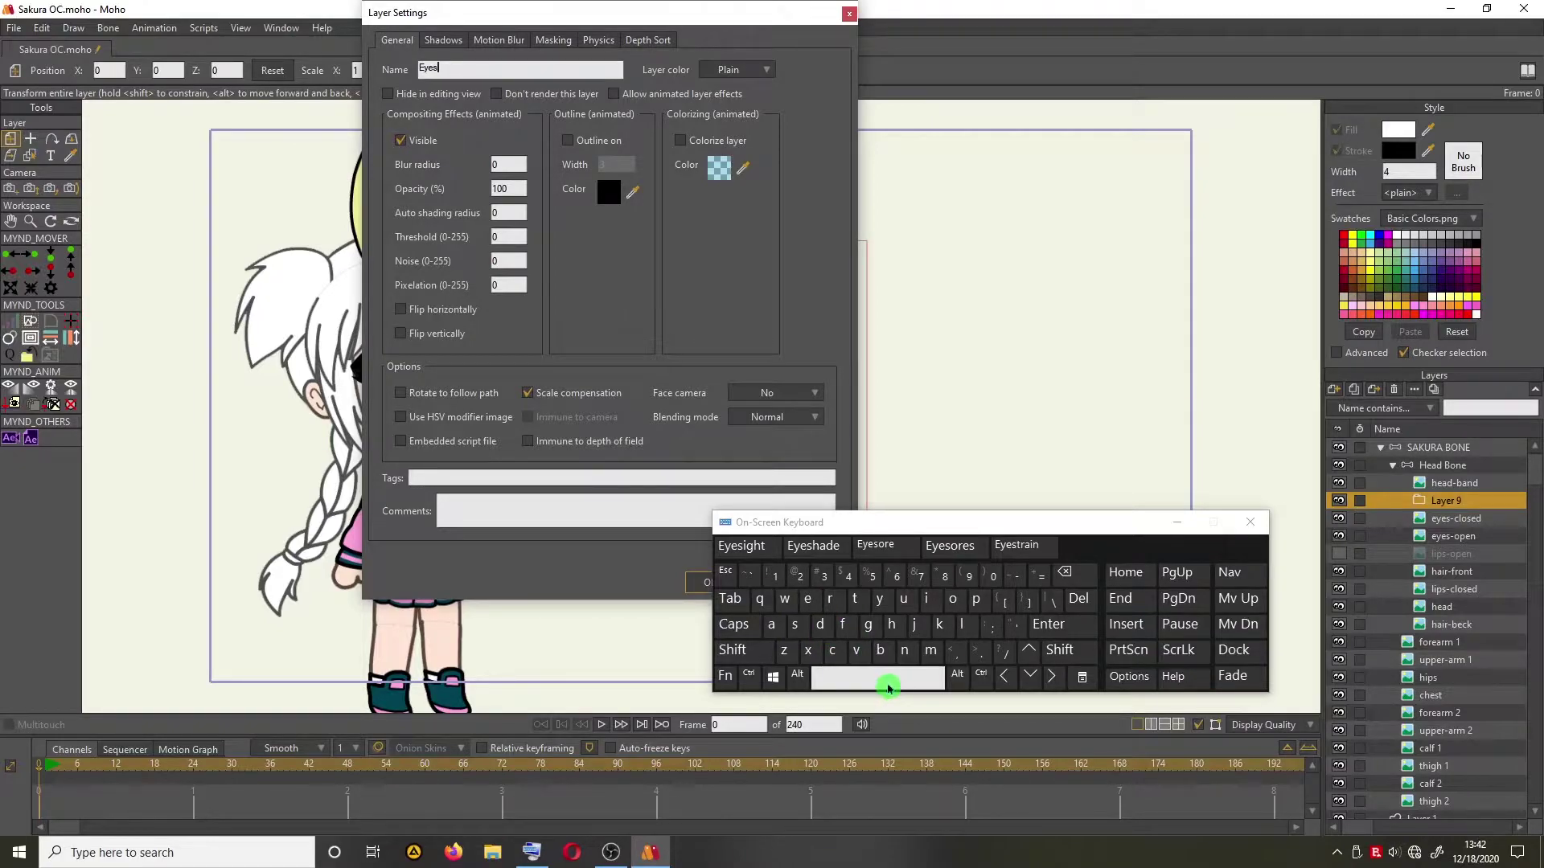
pyautogui.click(889, 686)
pyautogui.click(733, 649)
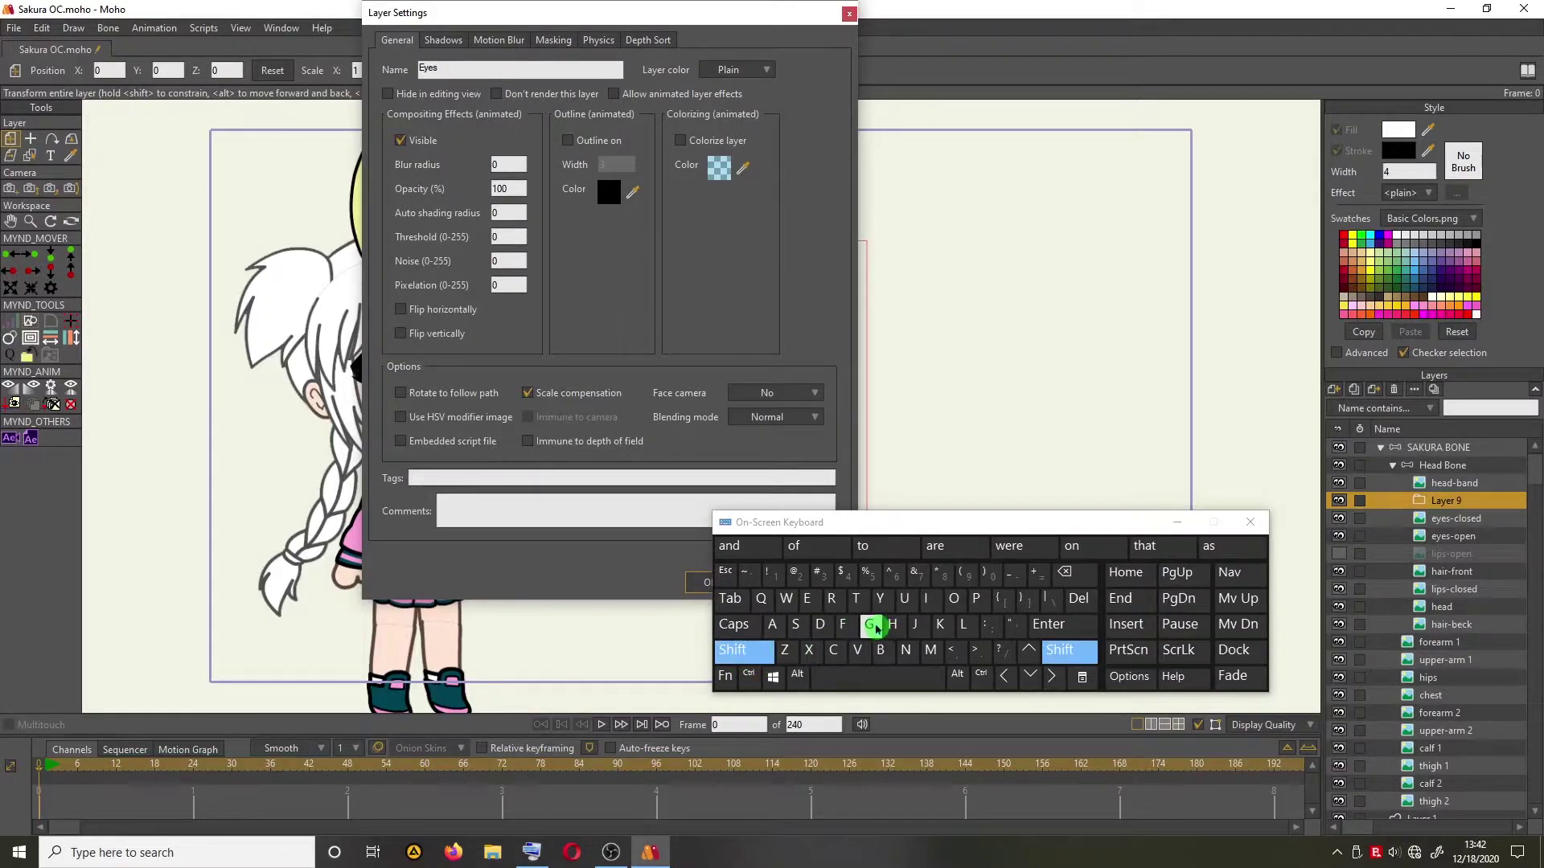
pyautogui.click(871, 625)
pyautogui.click(831, 599)
pyautogui.click(952, 599)
pyautogui.click(907, 601)
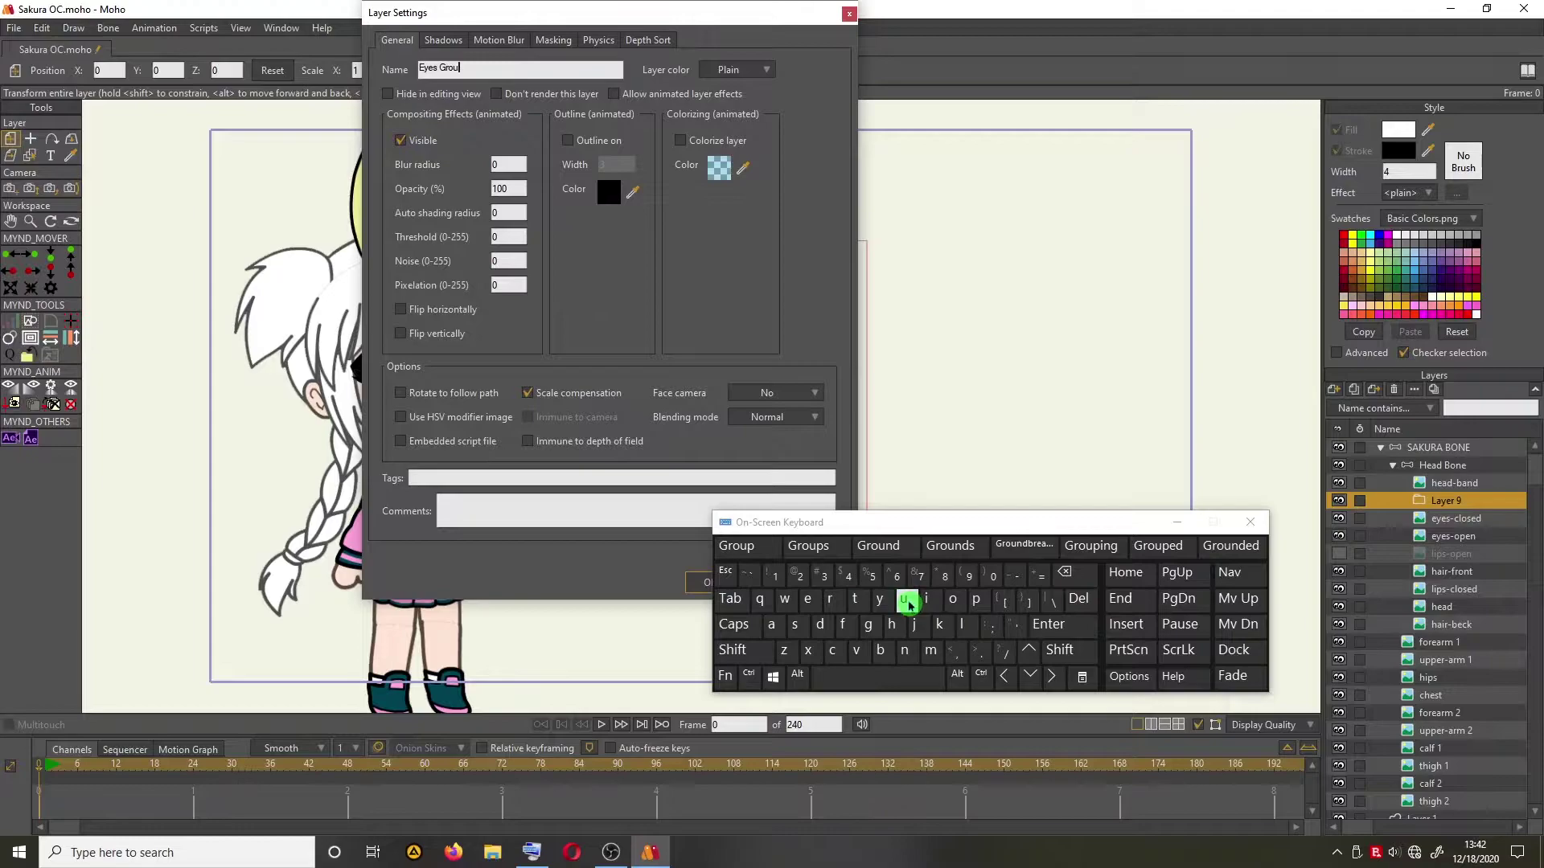
pyautogui.click(976, 601)
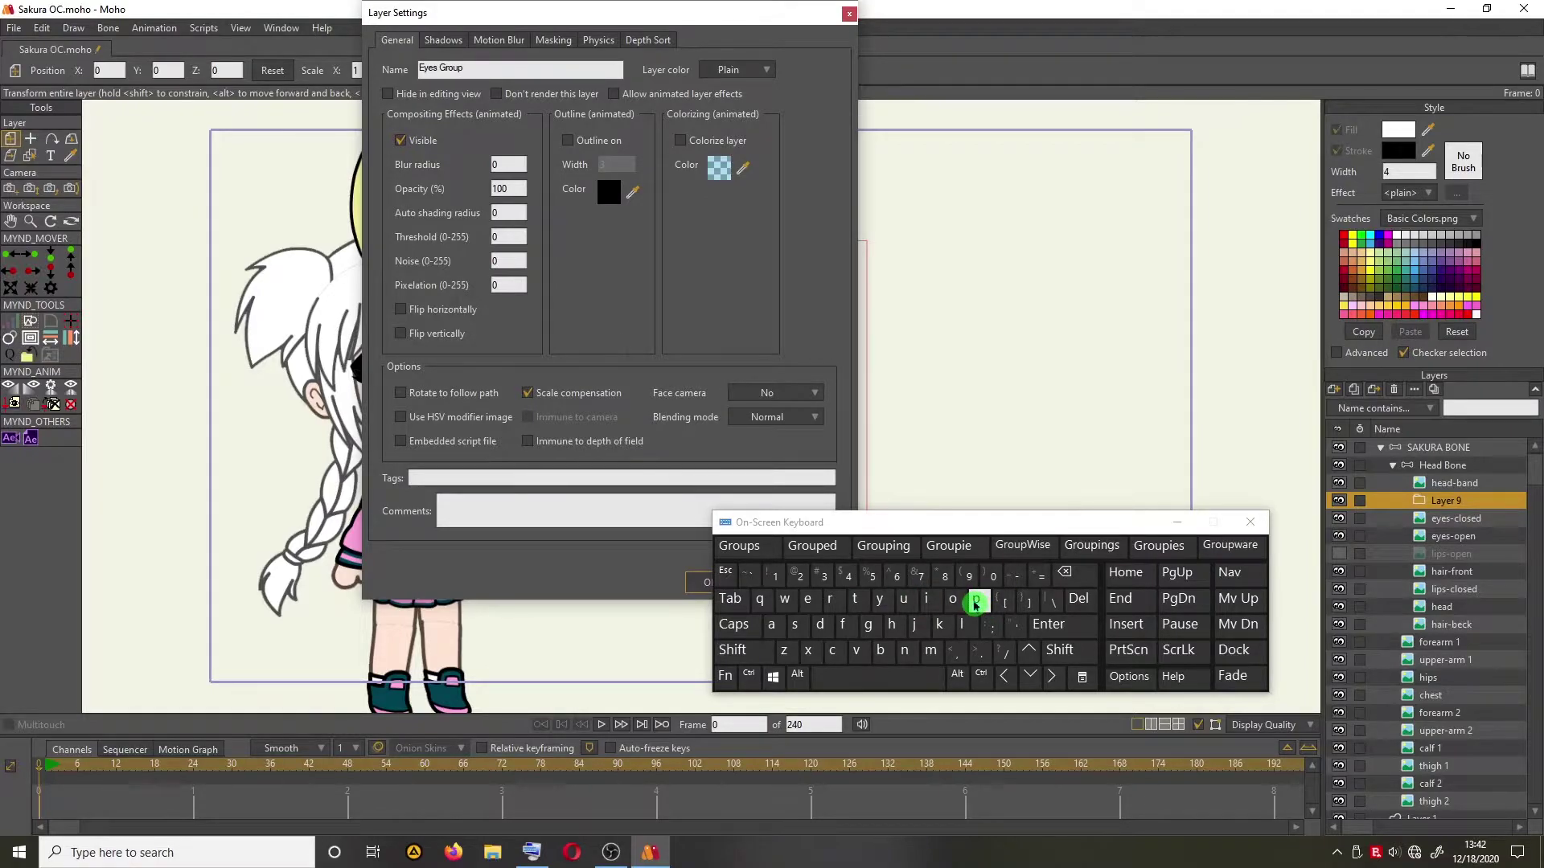
pyautogui.click(1044, 626)
pyautogui.click(1168, 531)
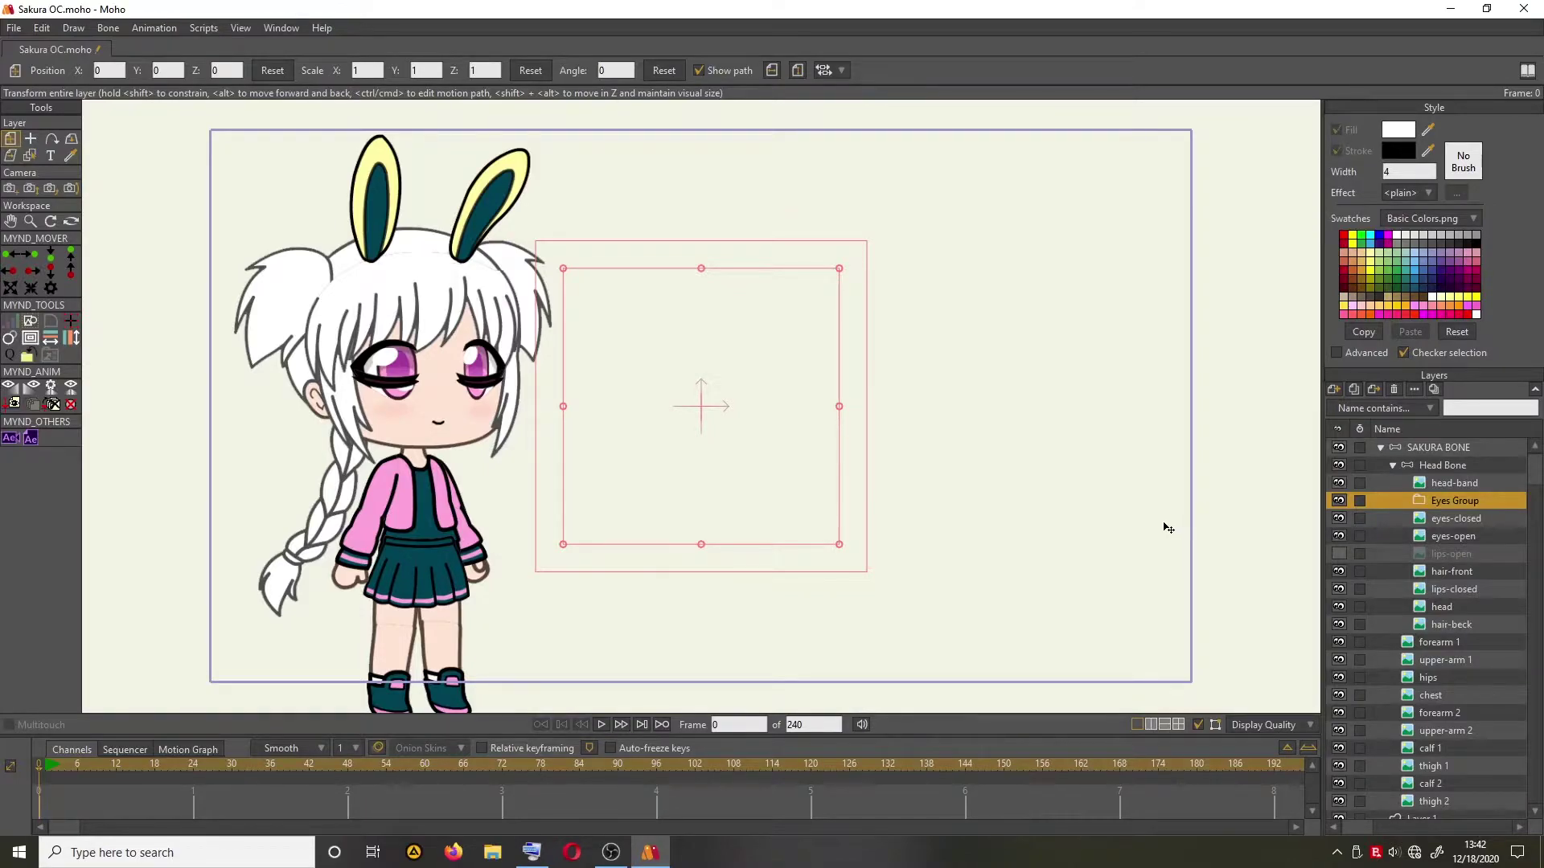
# Move the eyes-closed layer into Eyes Group.
pyautogui.click(1436, 488)
pyautogui.moveTo(1434, 489); pyautogui.dragTo(1482, 526)
pyautogui.click(1482, 525)
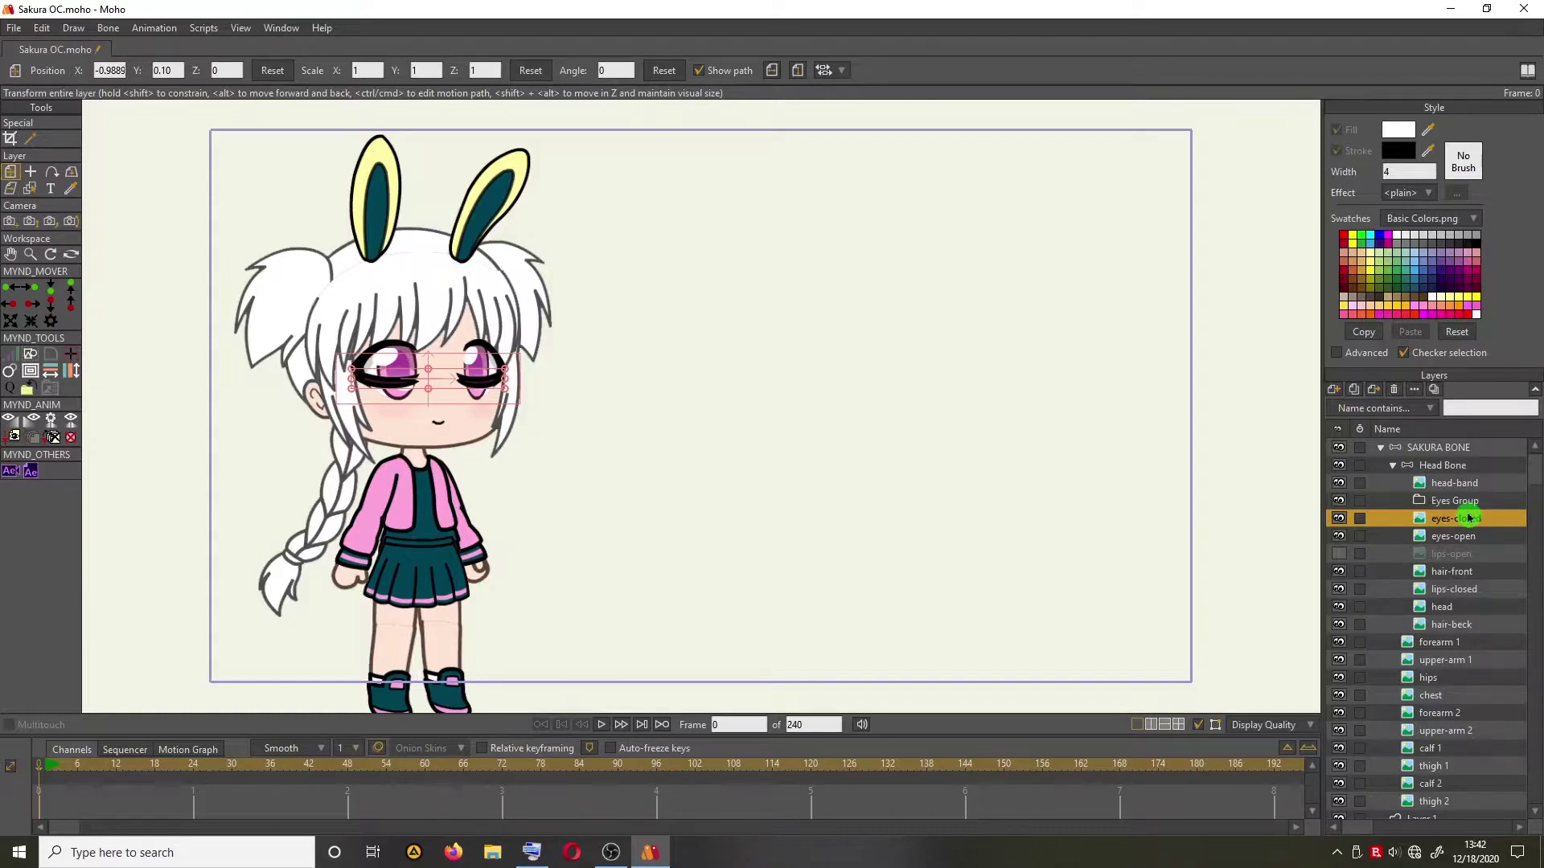
pyautogui.moveTo(1469, 519); pyautogui.dragTo(1465, 507)
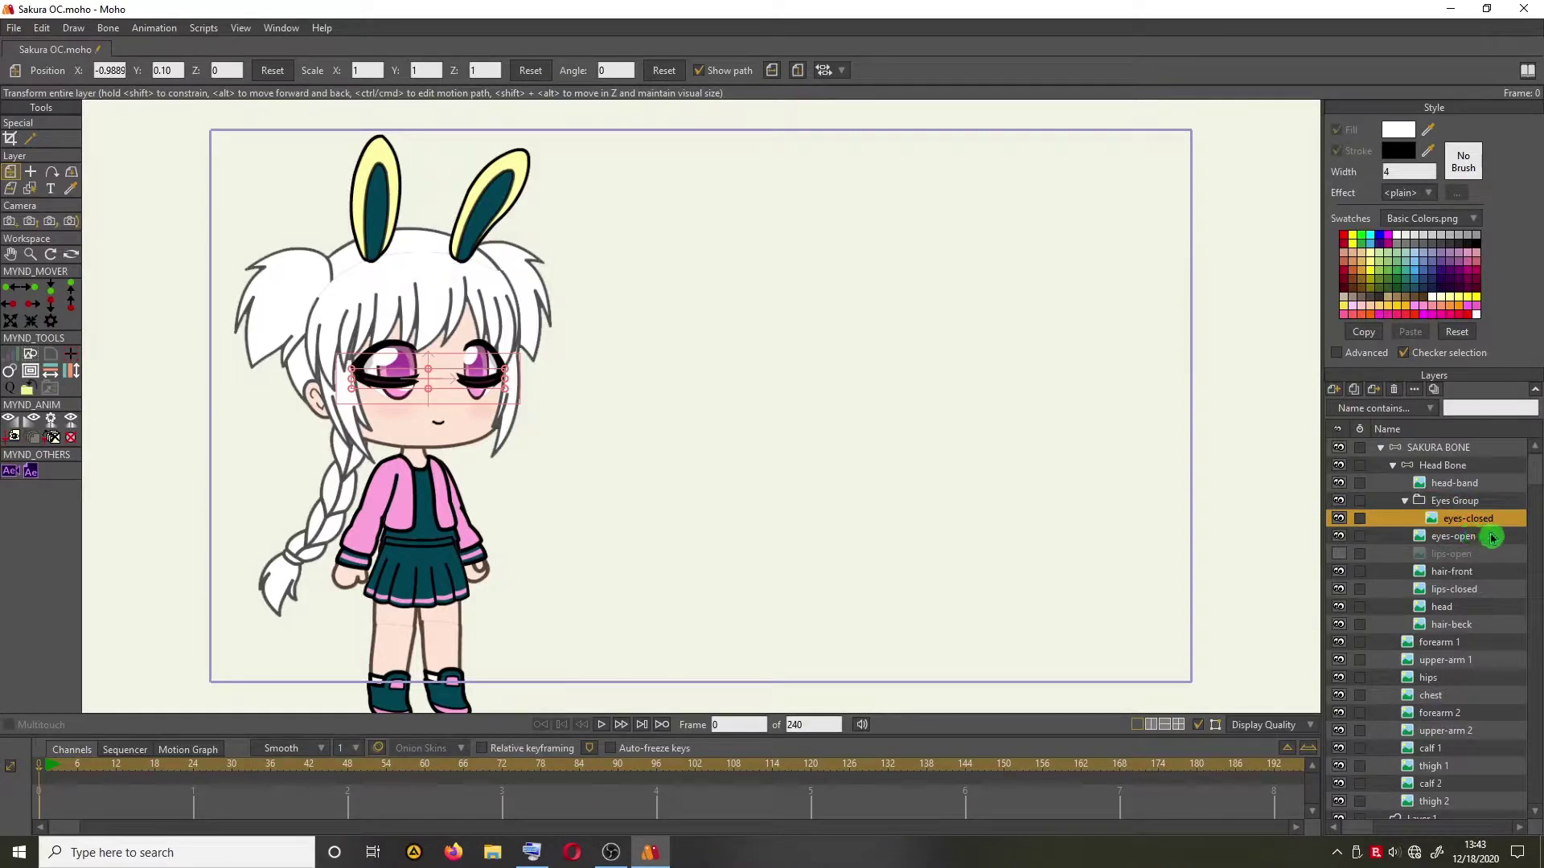
# Move eyes-open into Eyes Group above eyes-closed, then select Eyes Group.
pyautogui.click(1493, 538)
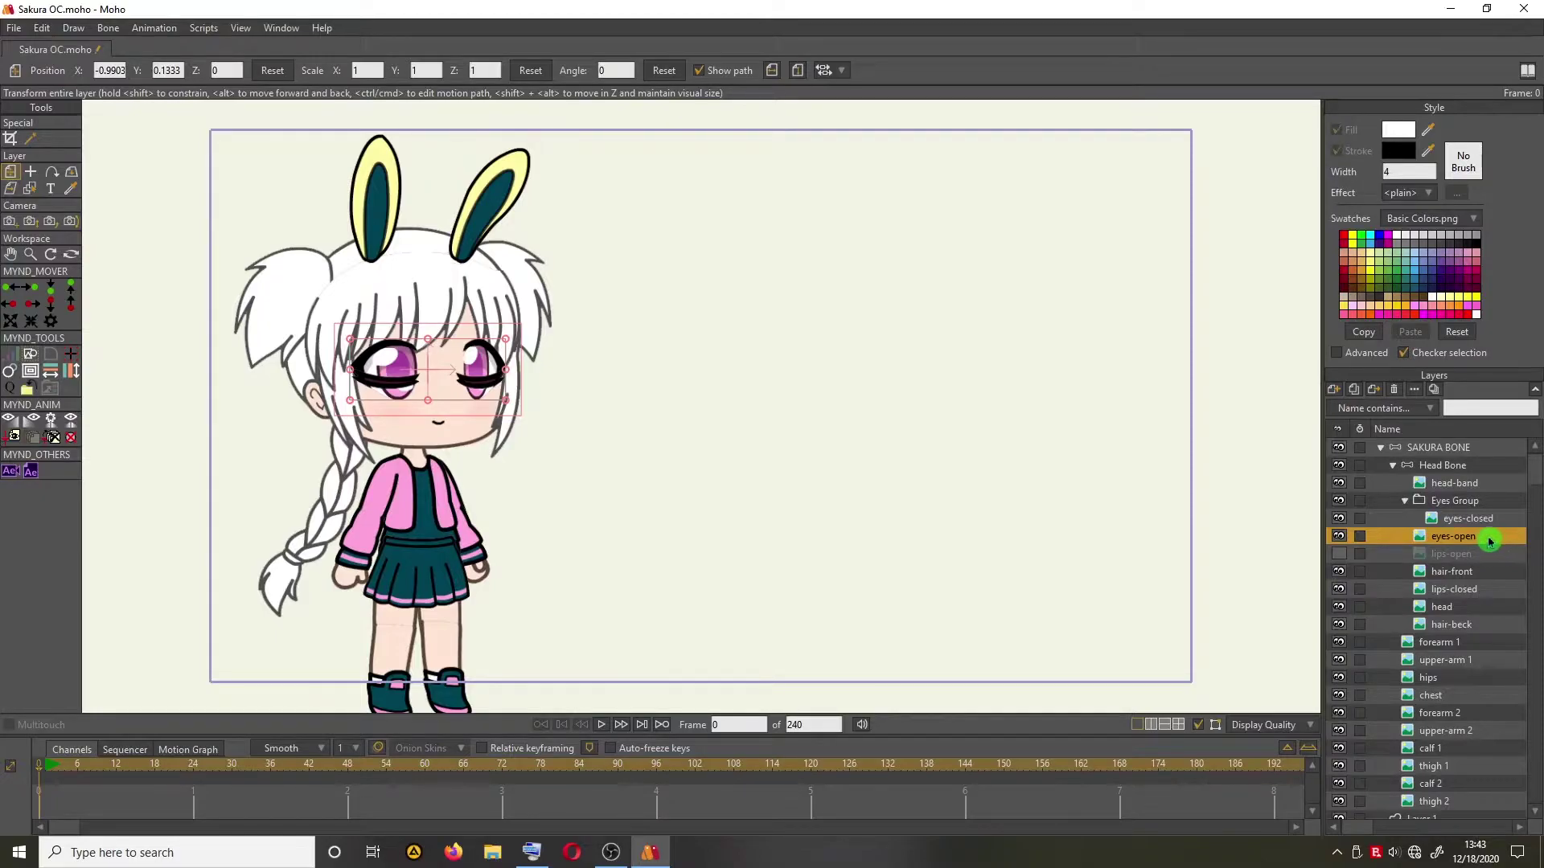
pyautogui.moveTo(1486, 541); pyautogui.dragTo(1480, 519)
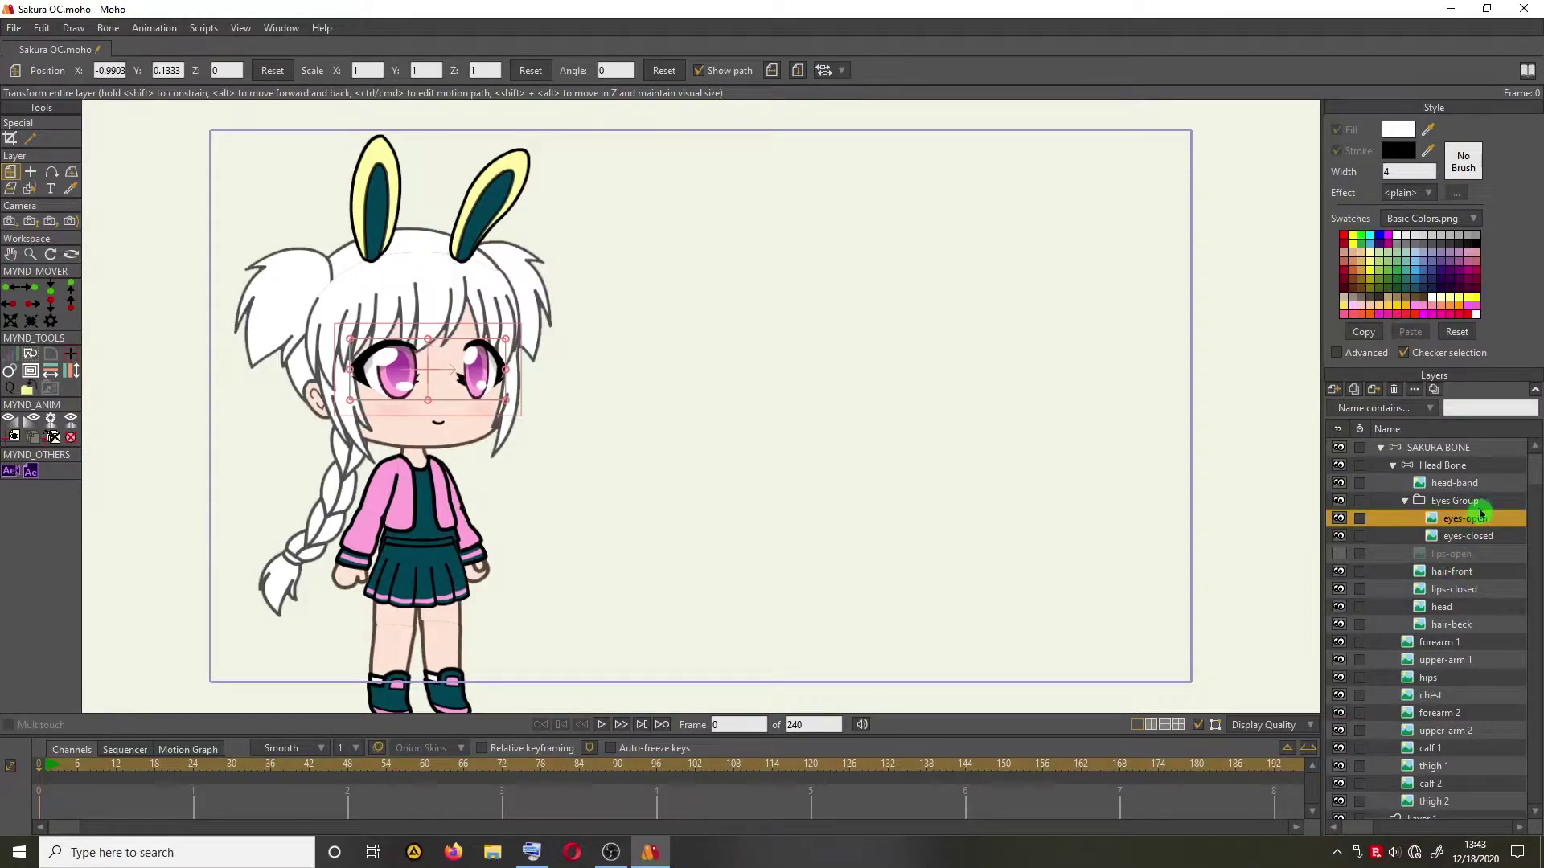
pyautogui.click(1488, 504)
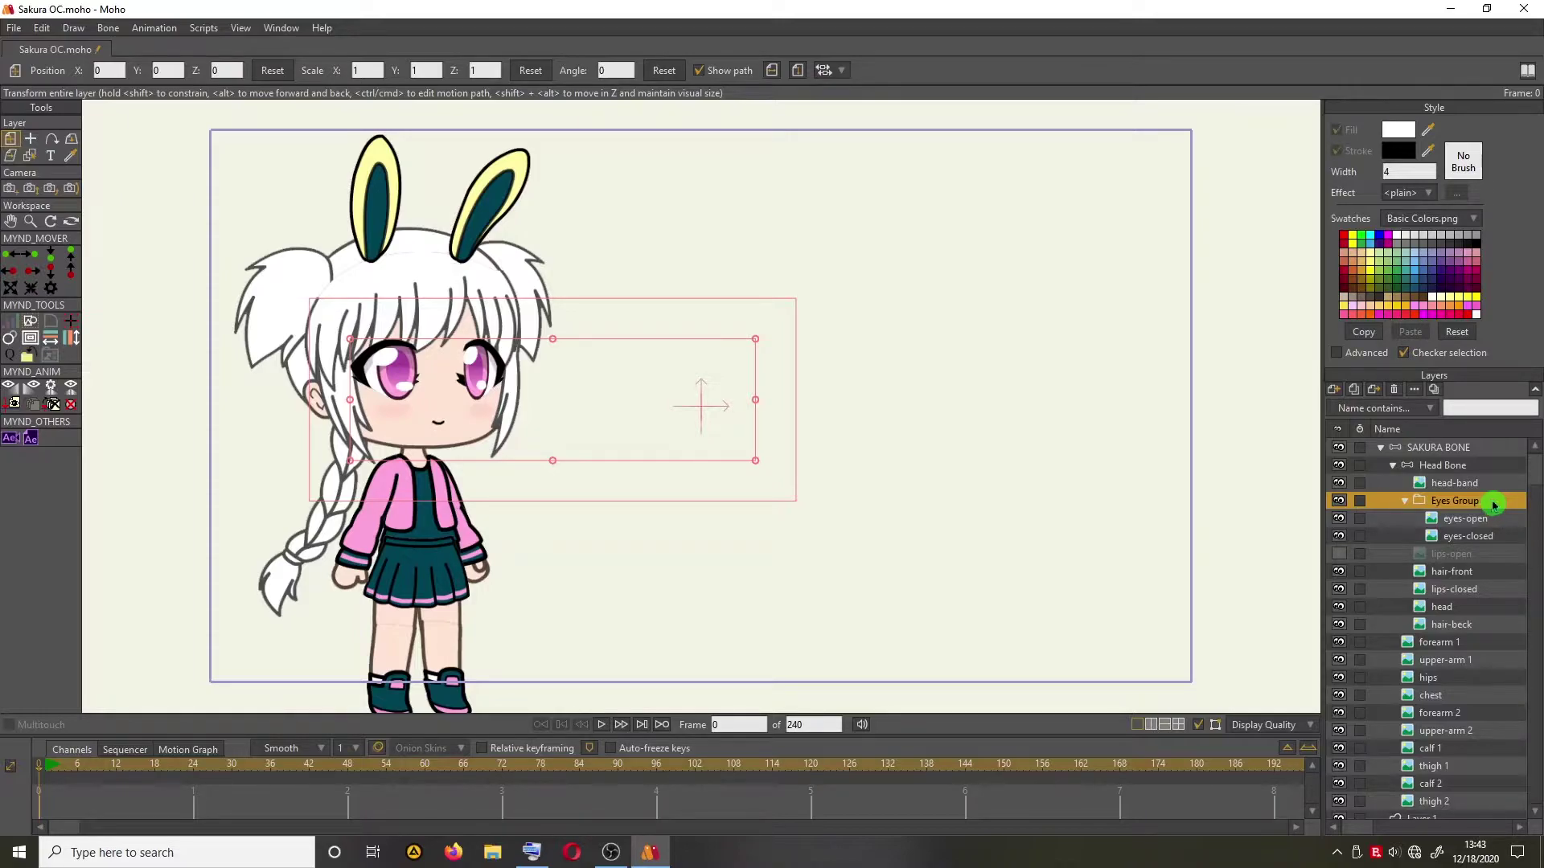
# Convert Eyes Group to a switch layer, then select the Head Bone layer.
pyautogui.rightClick(1494, 504)
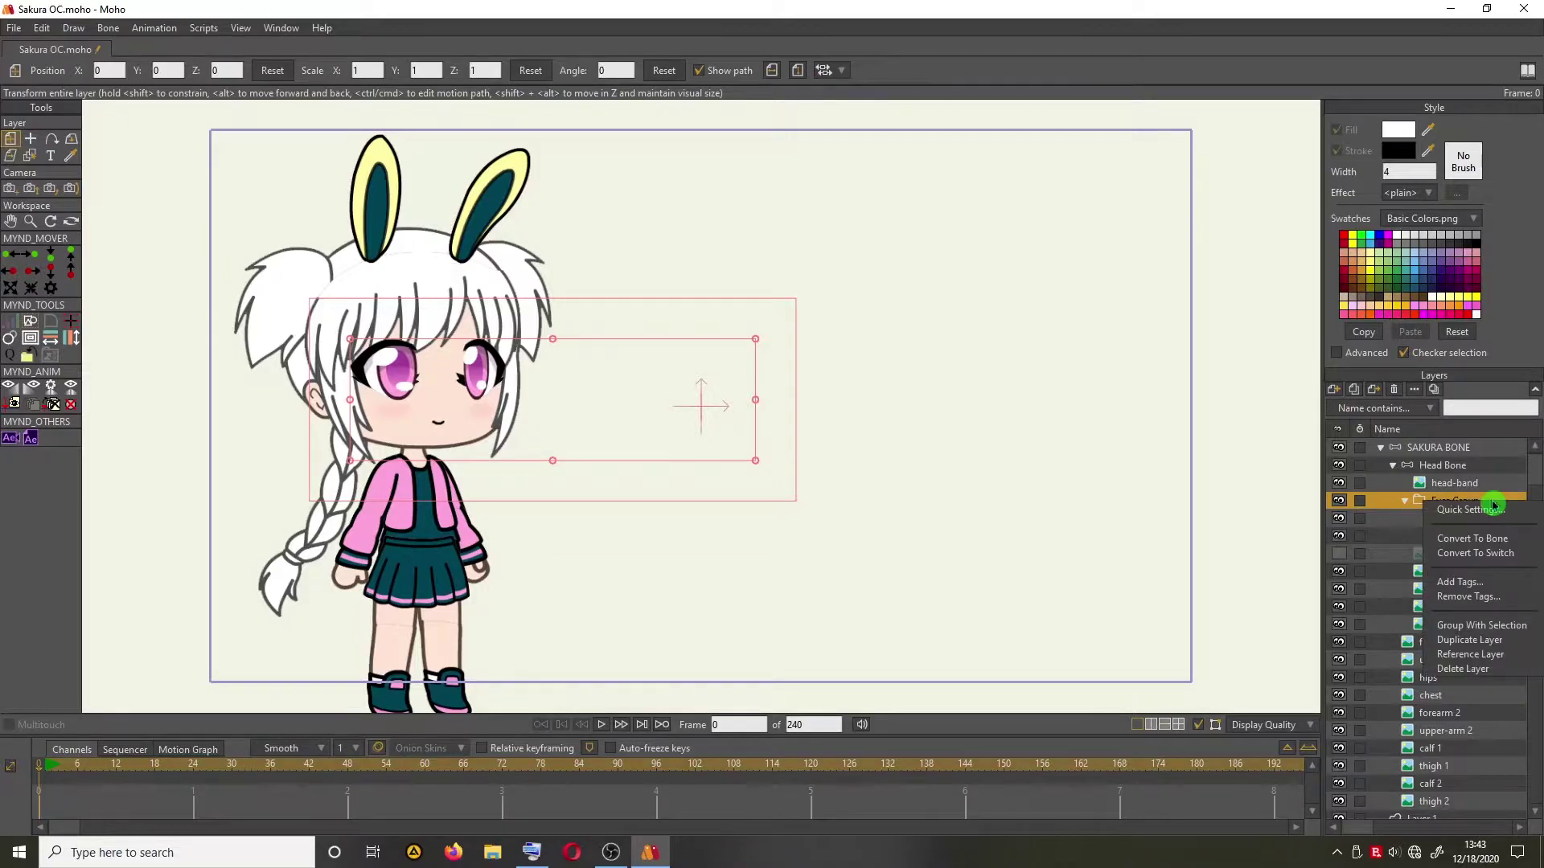
pyautogui.click(1515, 556)
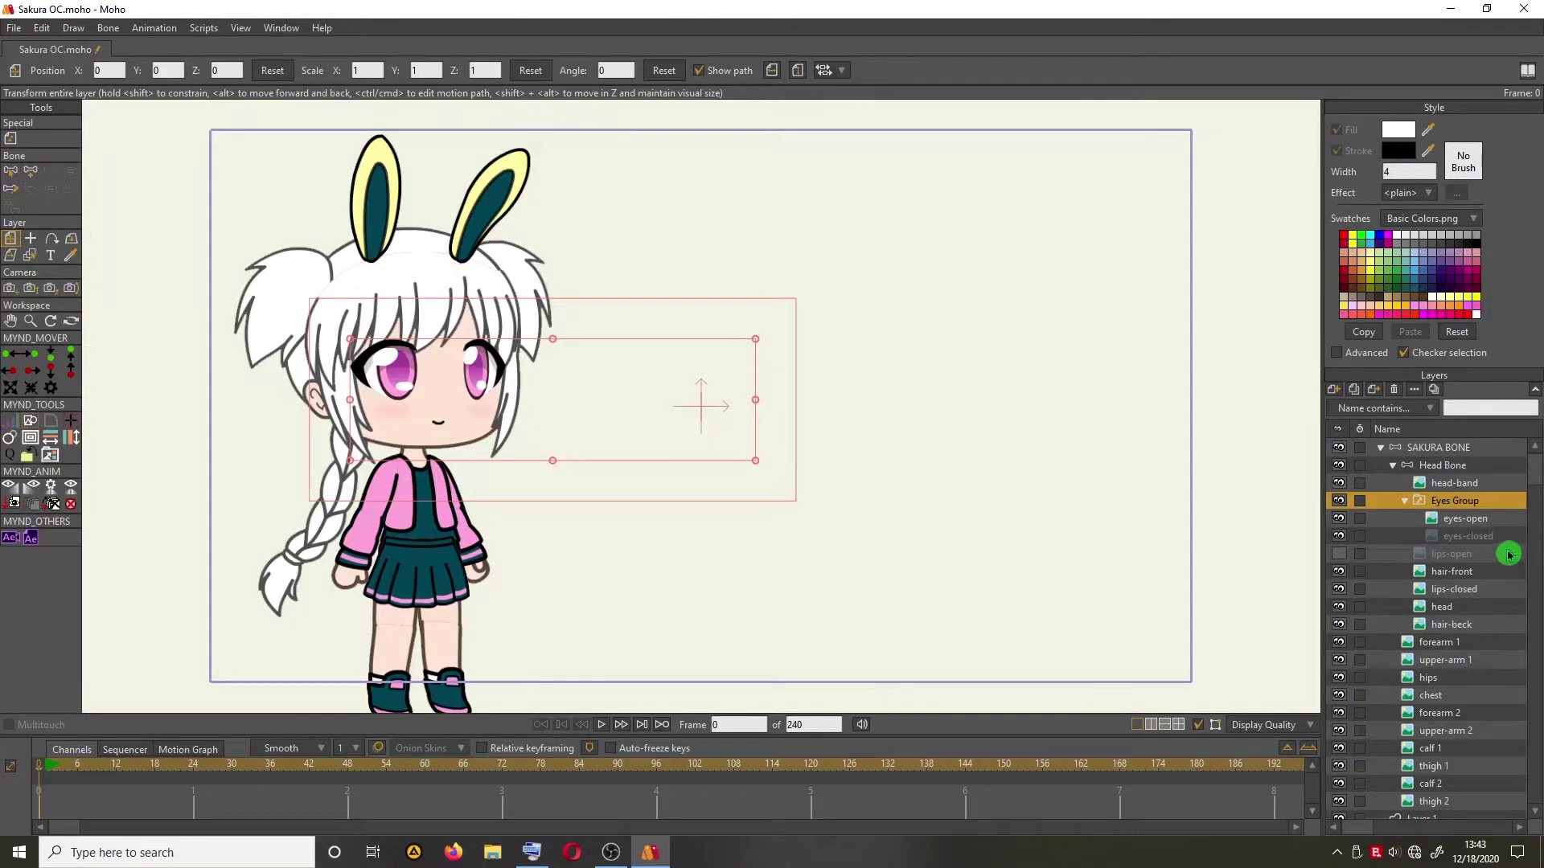
pyautogui.moveTo(1398, 505)
pyautogui.mouseDown()
pyautogui.moveTo(1462, 491)
pyautogui.moveTo(1434, 483)
pyautogui.moveTo(1517, 497)
pyautogui.moveTo(1504, 472)
pyautogui.mouseUp()
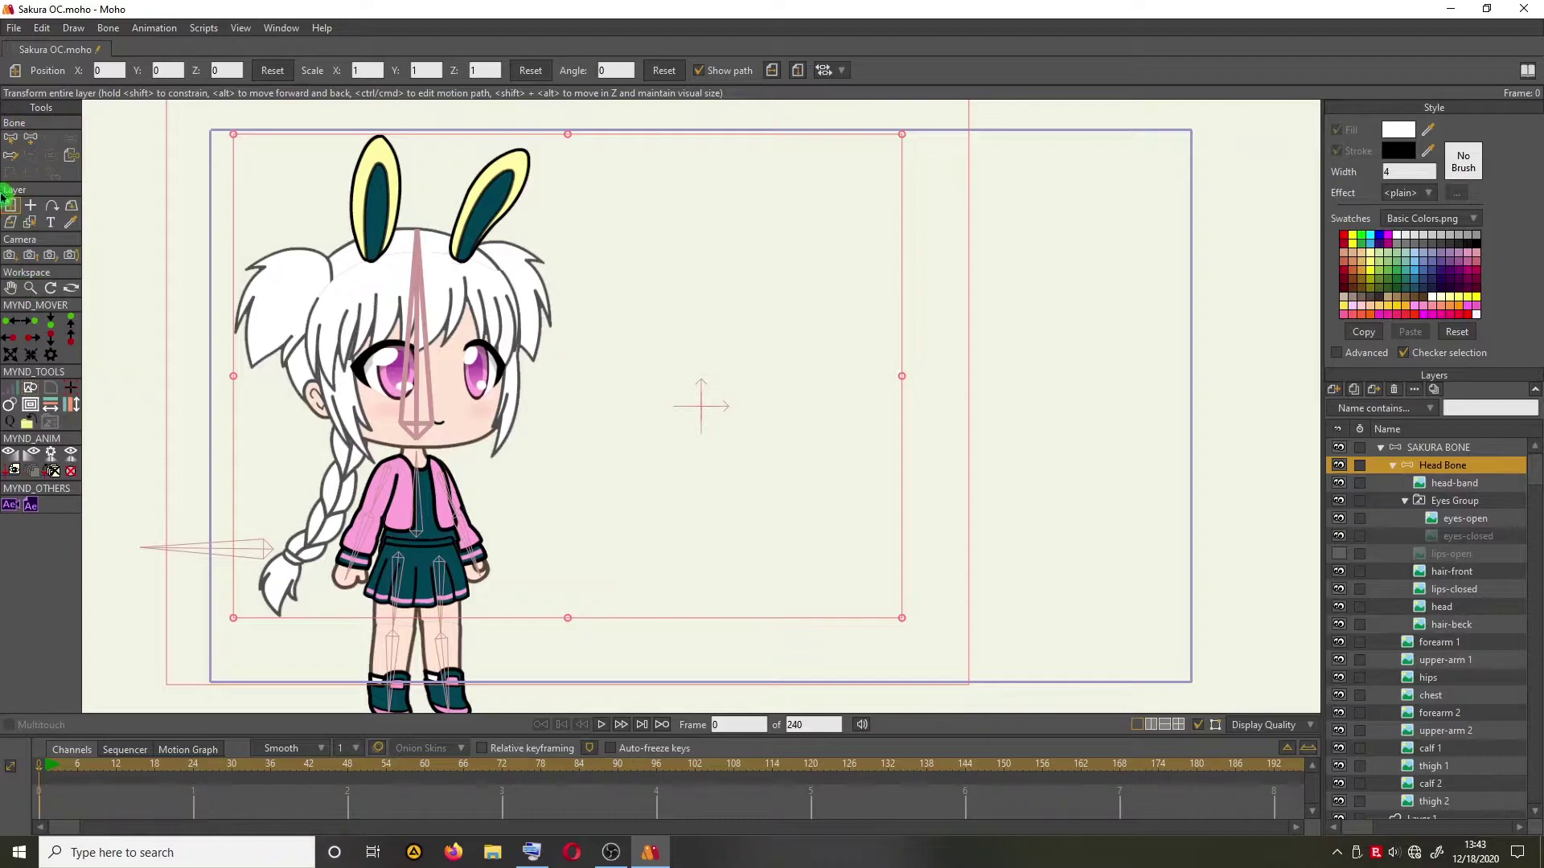
# Draw a new upright bone beside the character and select its name B2 for renaming.
pyautogui.click(33, 143)
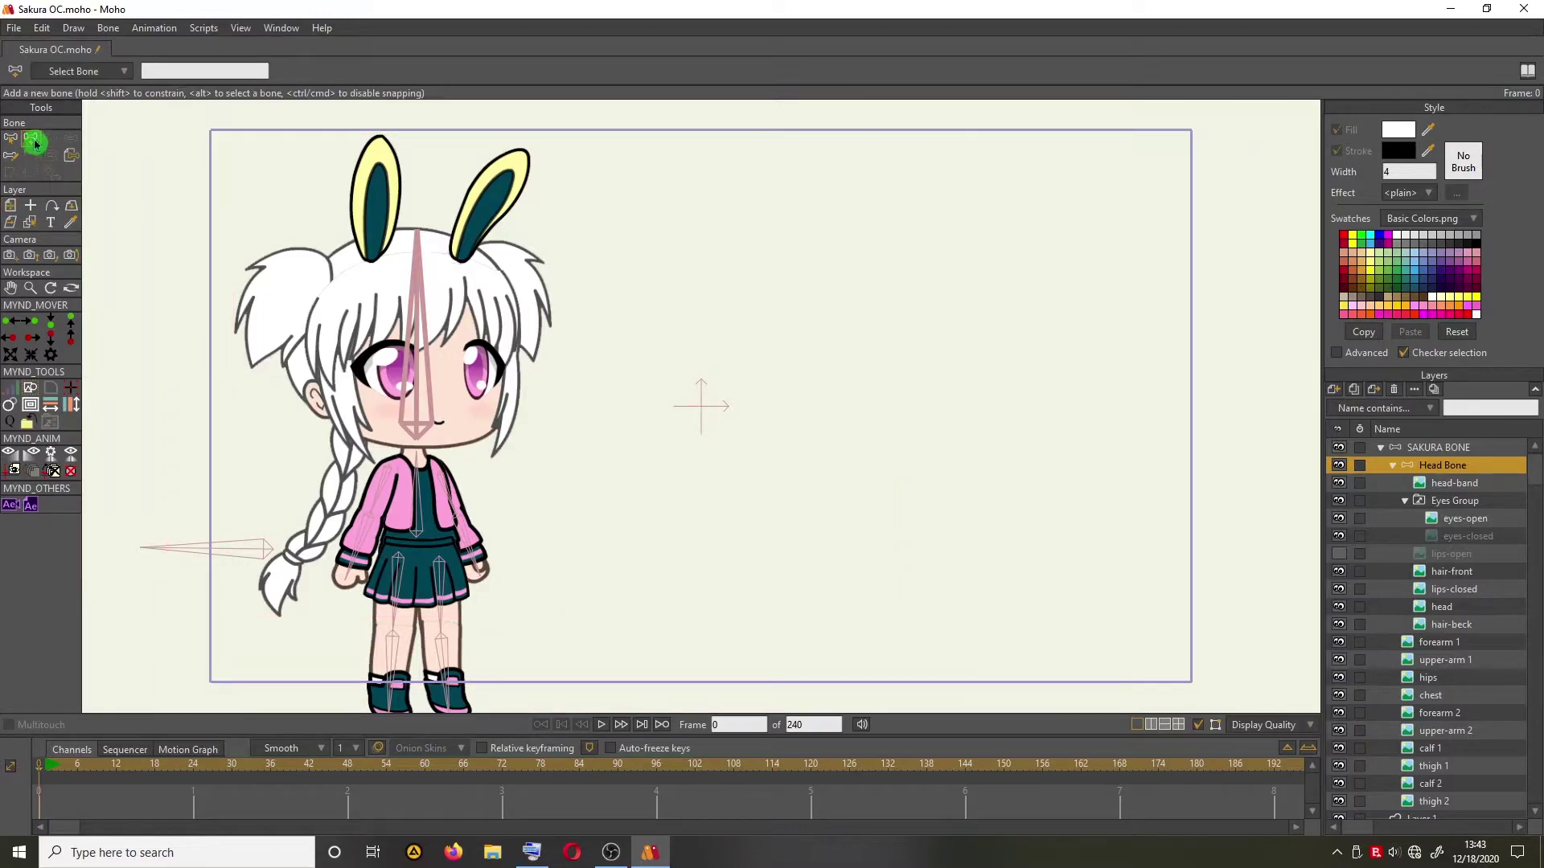
pyautogui.click(695, 344)
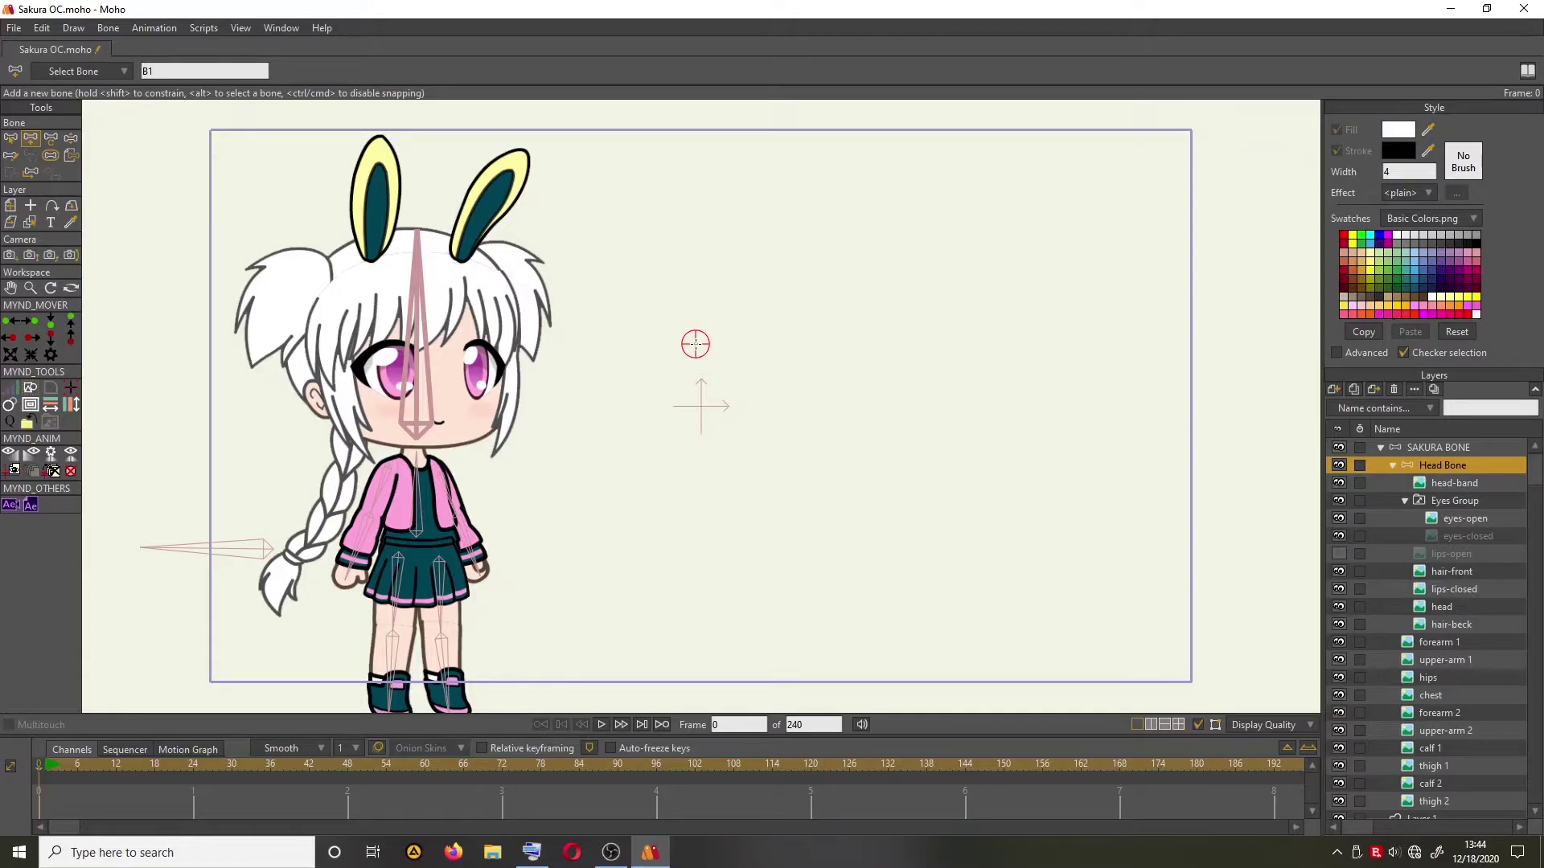
pyautogui.moveTo(696, 344); pyautogui.dragTo(695, 246)
pyautogui.click(16, 142)
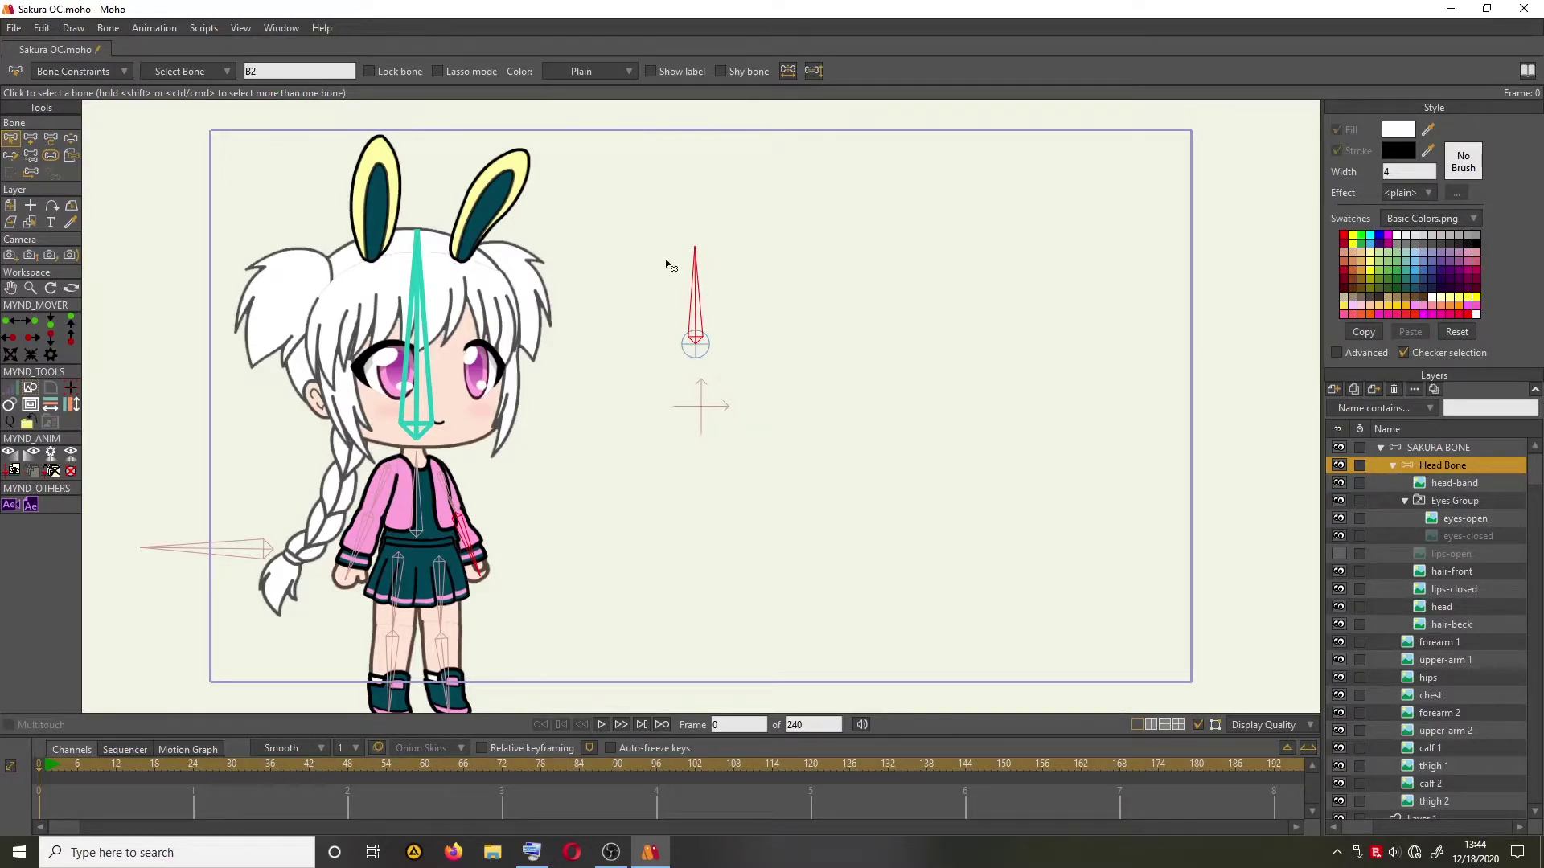
pyautogui.click(296, 73)
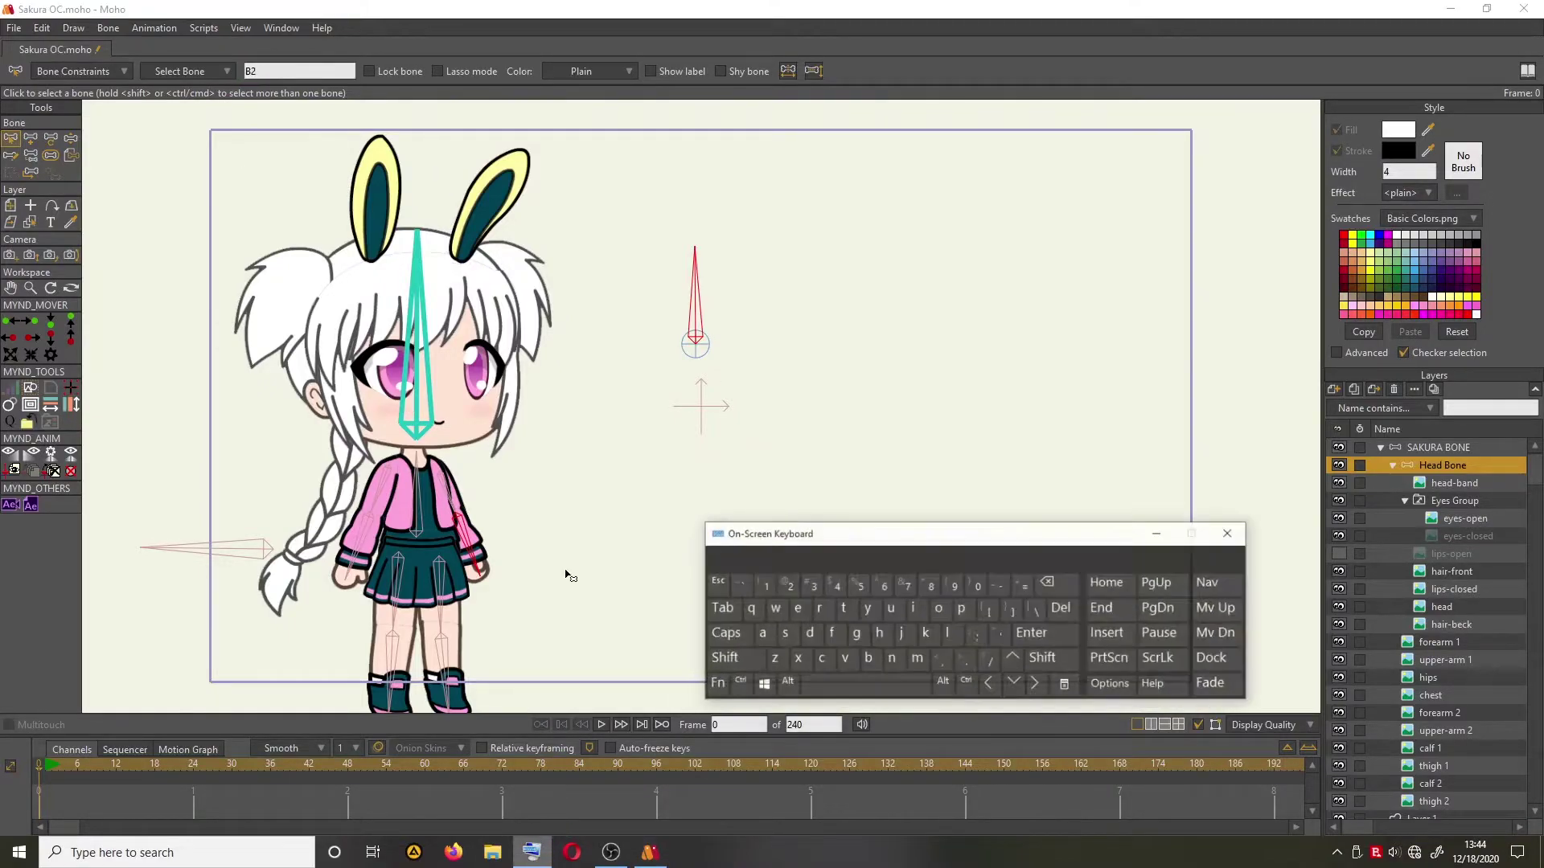
# Replace the bone name B2 with 'Eyes Open Closed' using the on-screen keyboard.
pyautogui.click(280, 70)
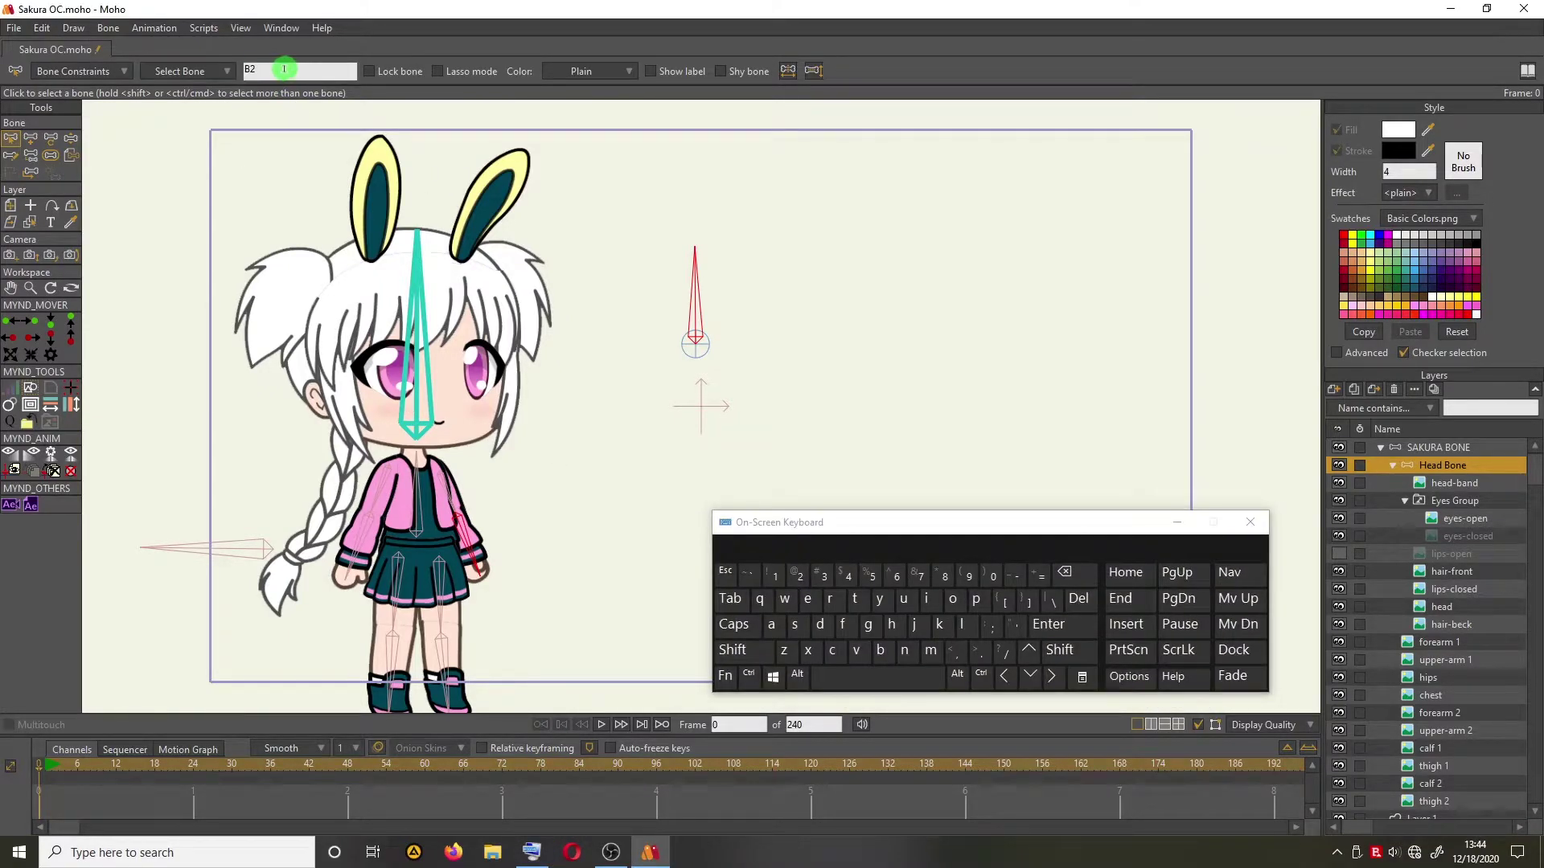
pyautogui.moveTo(278, 69); pyautogui.dragTo(235, 69)
pyautogui.click(732, 649)
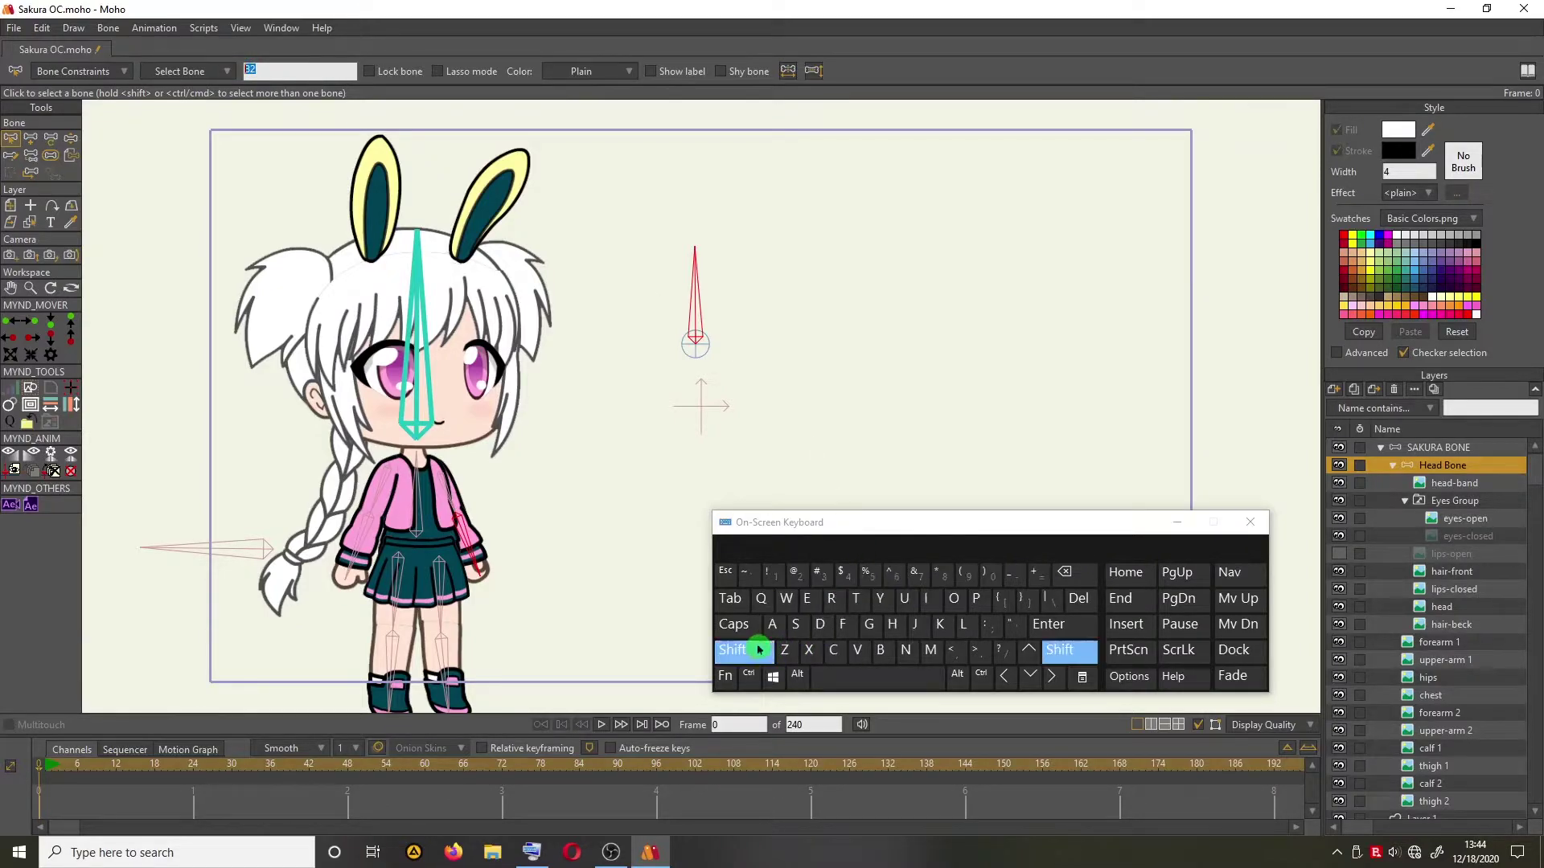
pyautogui.click(807, 598)
pyautogui.click(879, 599)
pyautogui.click(808, 600)
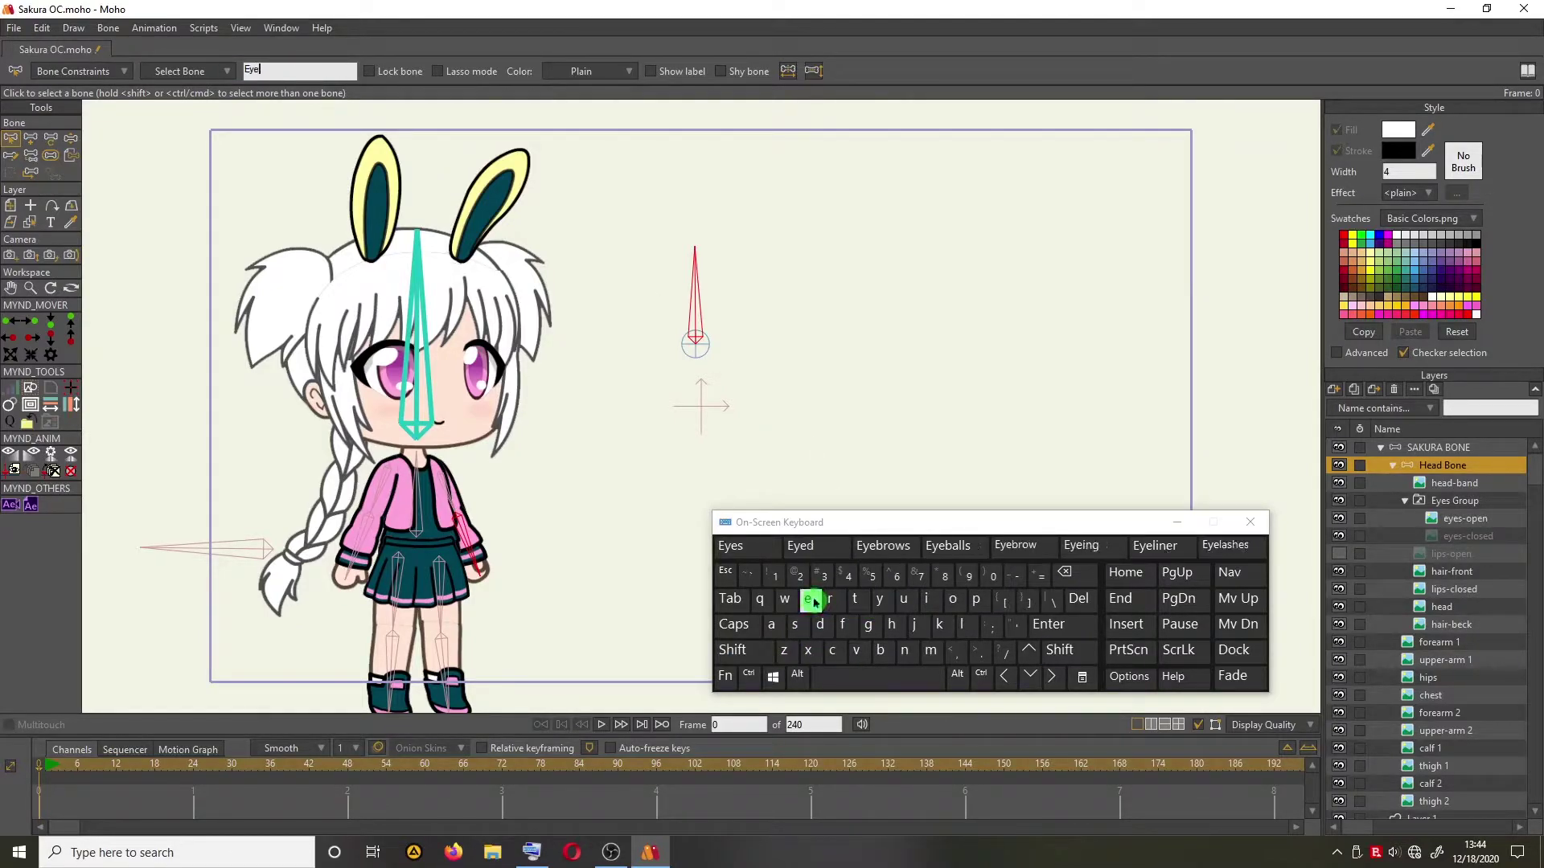
pyautogui.click(803, 627)
pyautogui.click(892, 678)
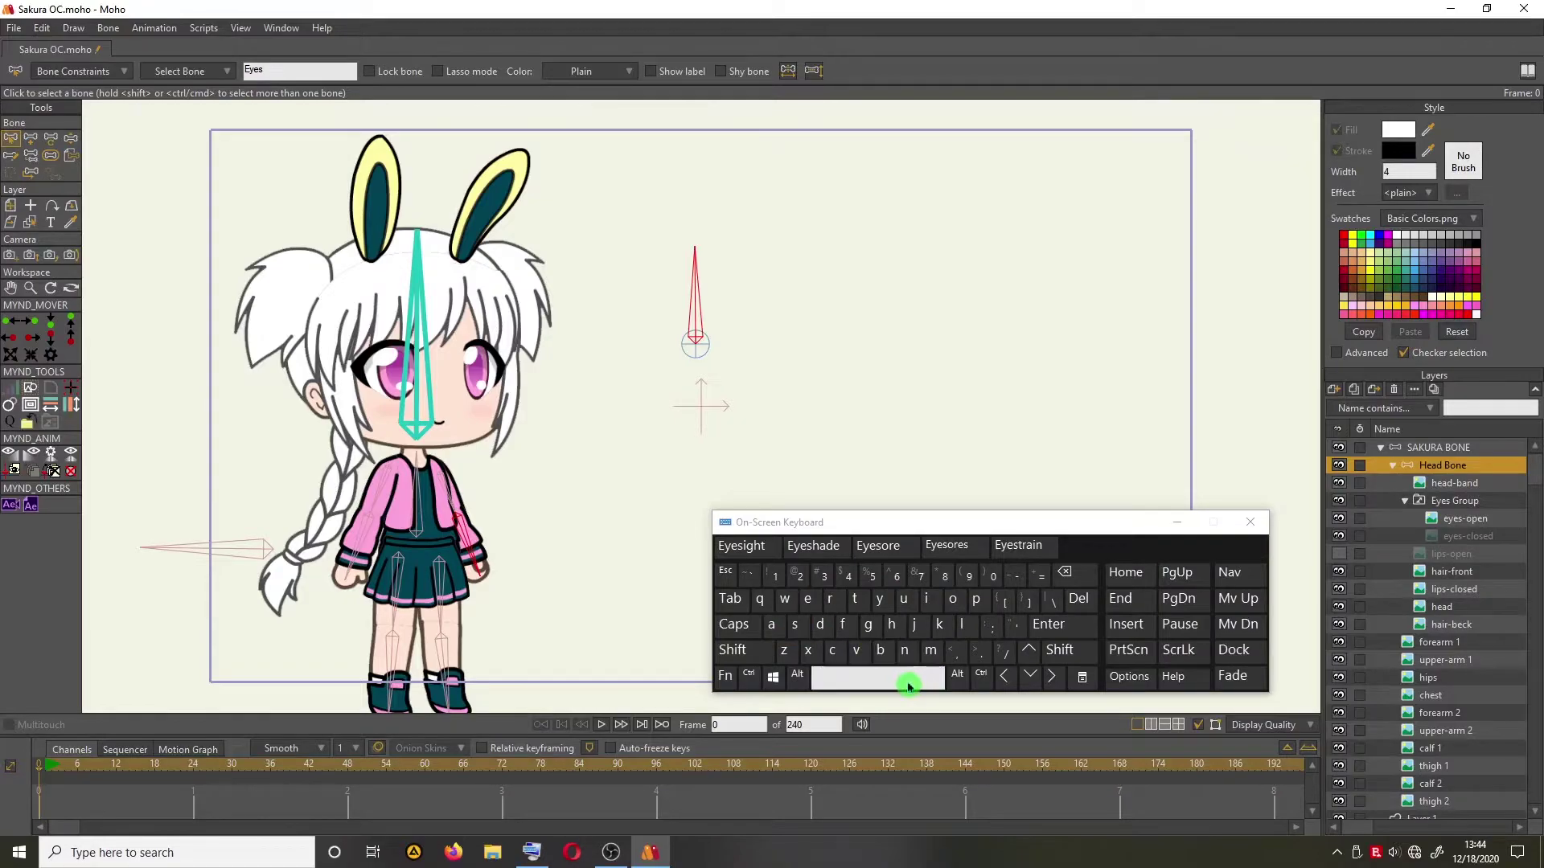
pyautogui.click(736, 650)
pyautogui.click(953, 601)
pyautogui.click(976, 600)
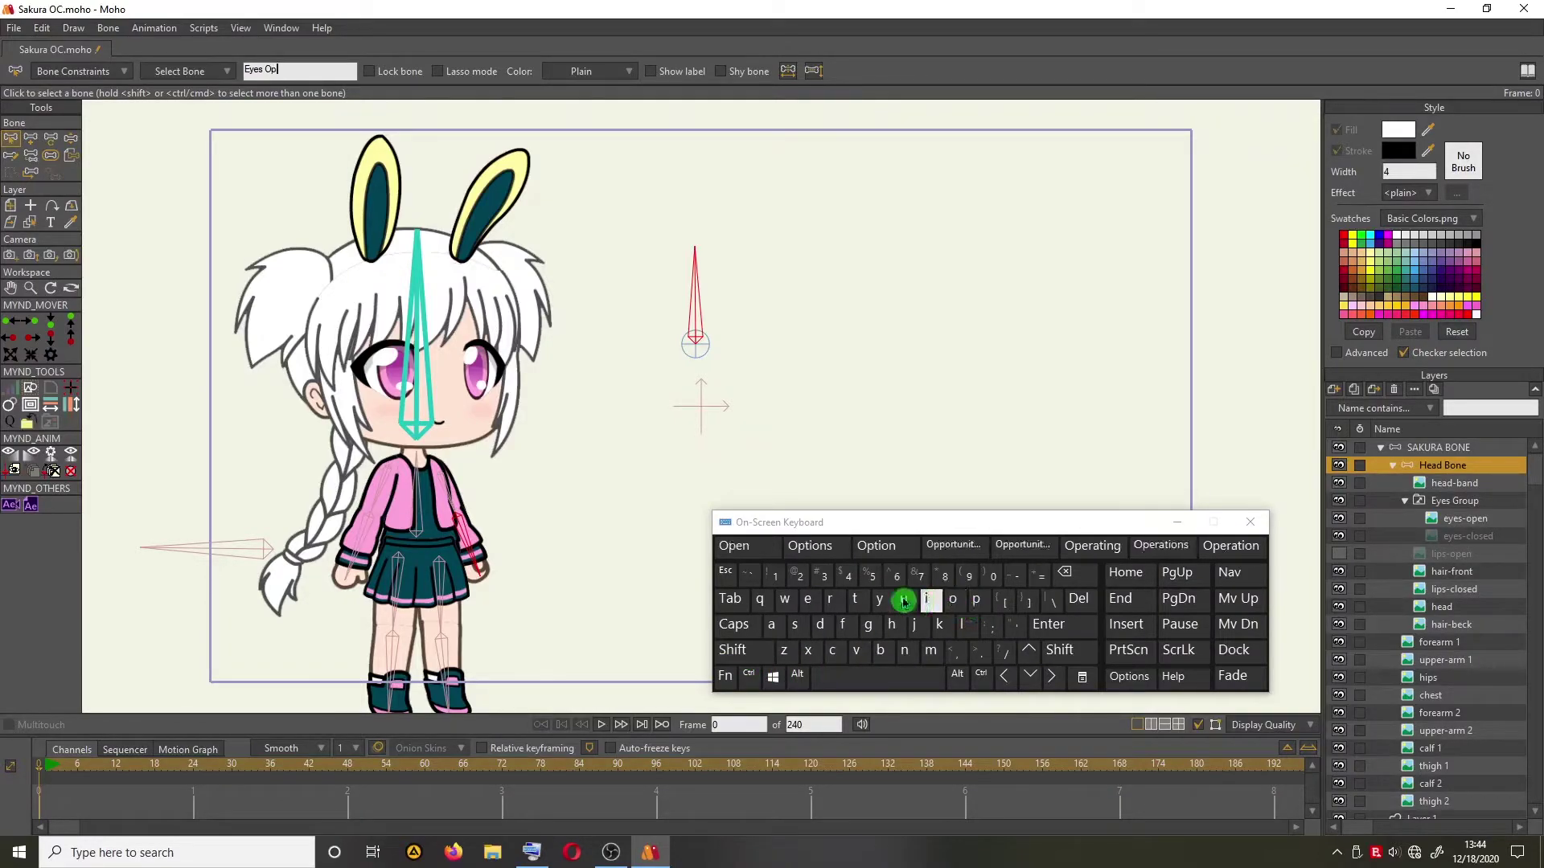
pyautogui.click(809, 600)
pyautogui.click(906, 652)
pyautogui.click(882, 678)
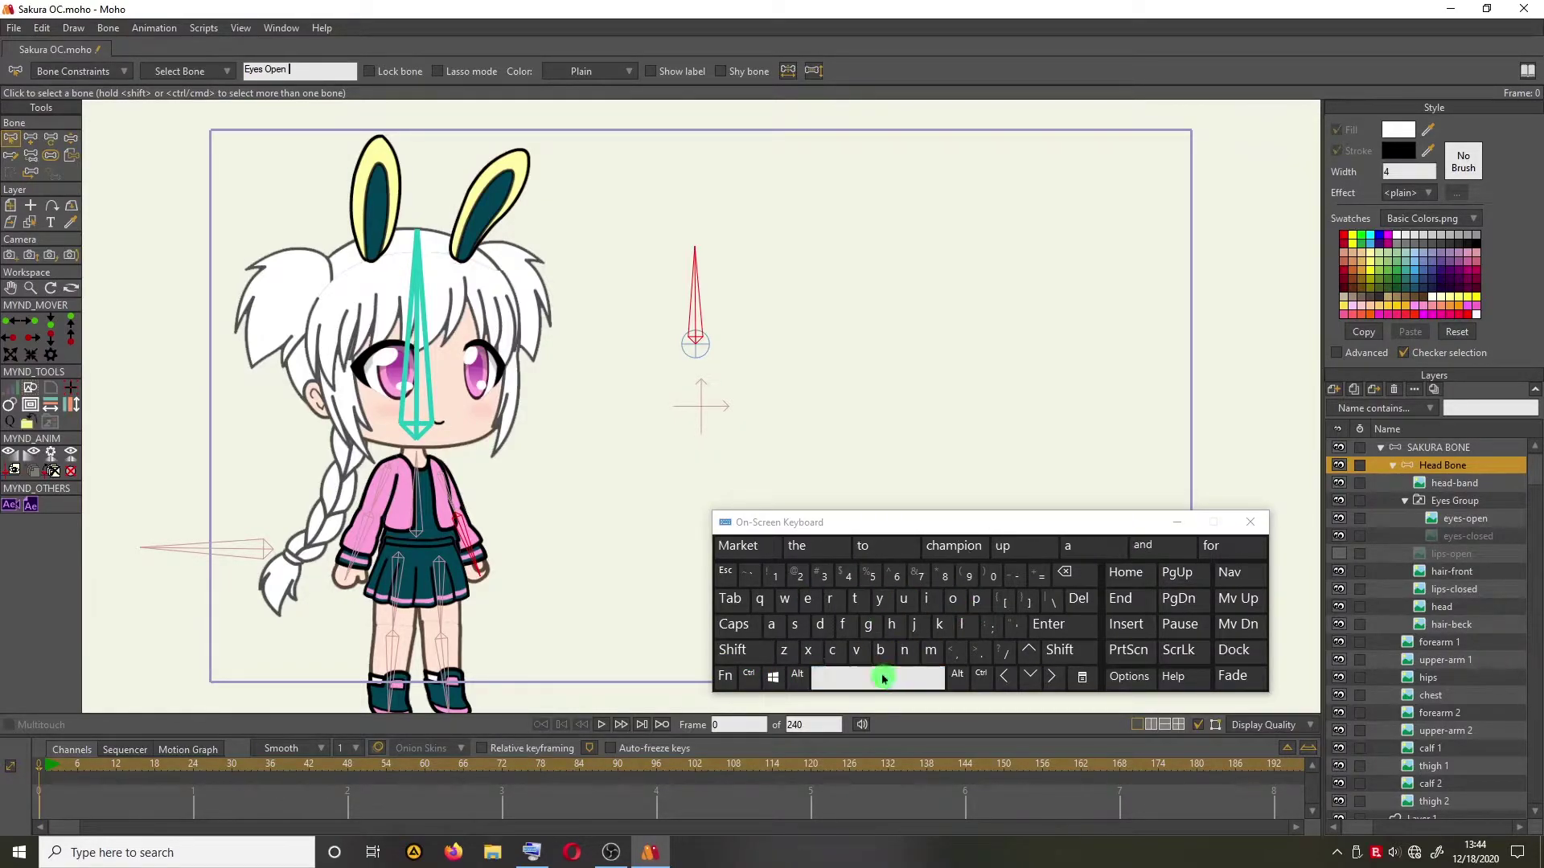
pyautogui.click(735, 650)
pyautogui.click(833, 650)
pyautogui.click(962, 627)
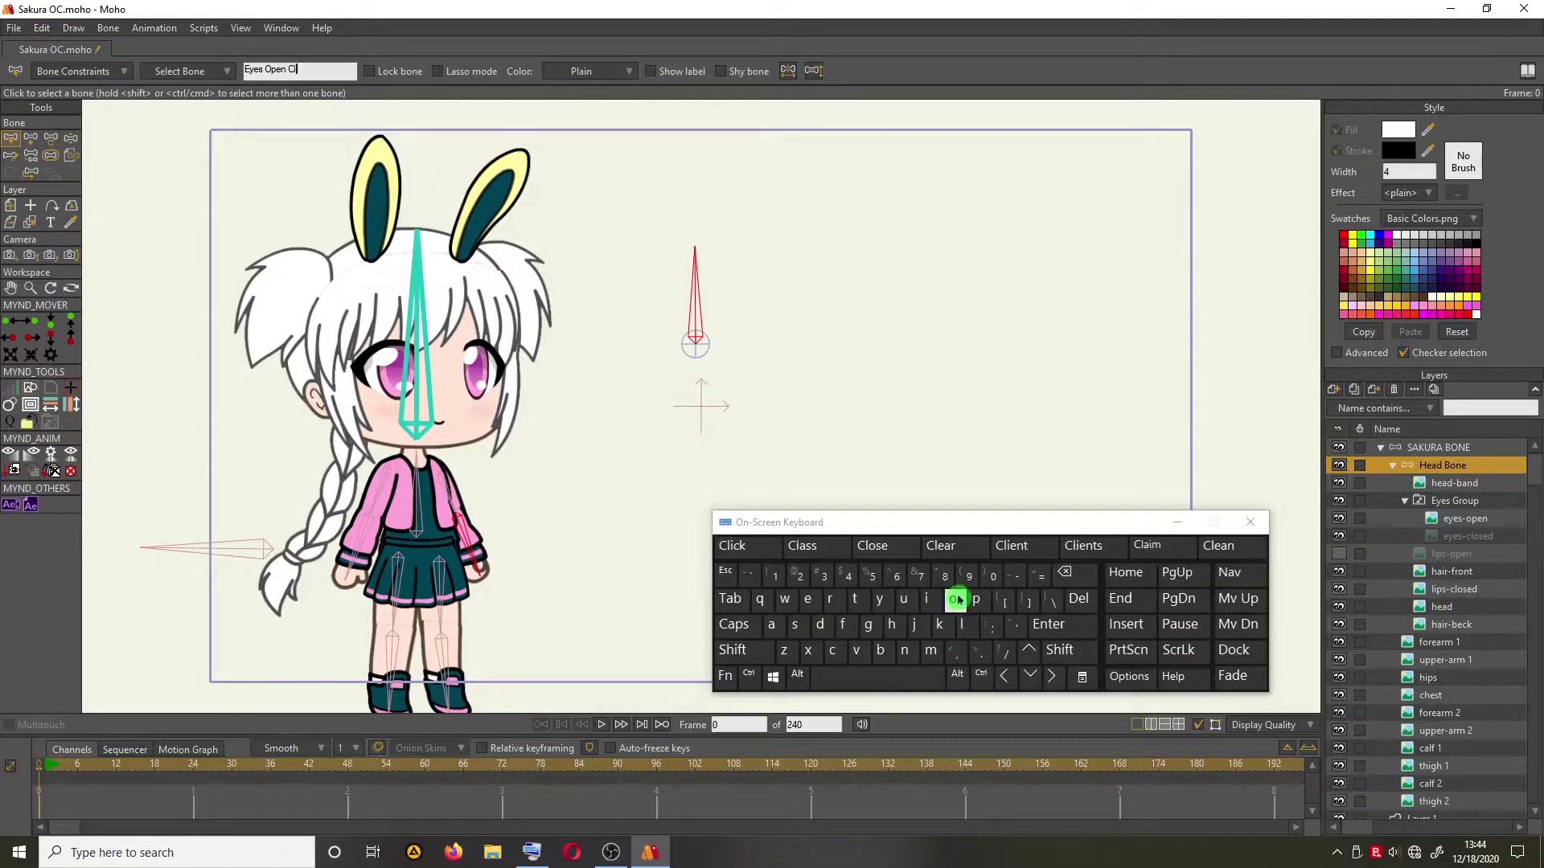
pyautogui.click(953, 599)
pyautogui.click(795, 625)
pyautogui.click(808, 600)
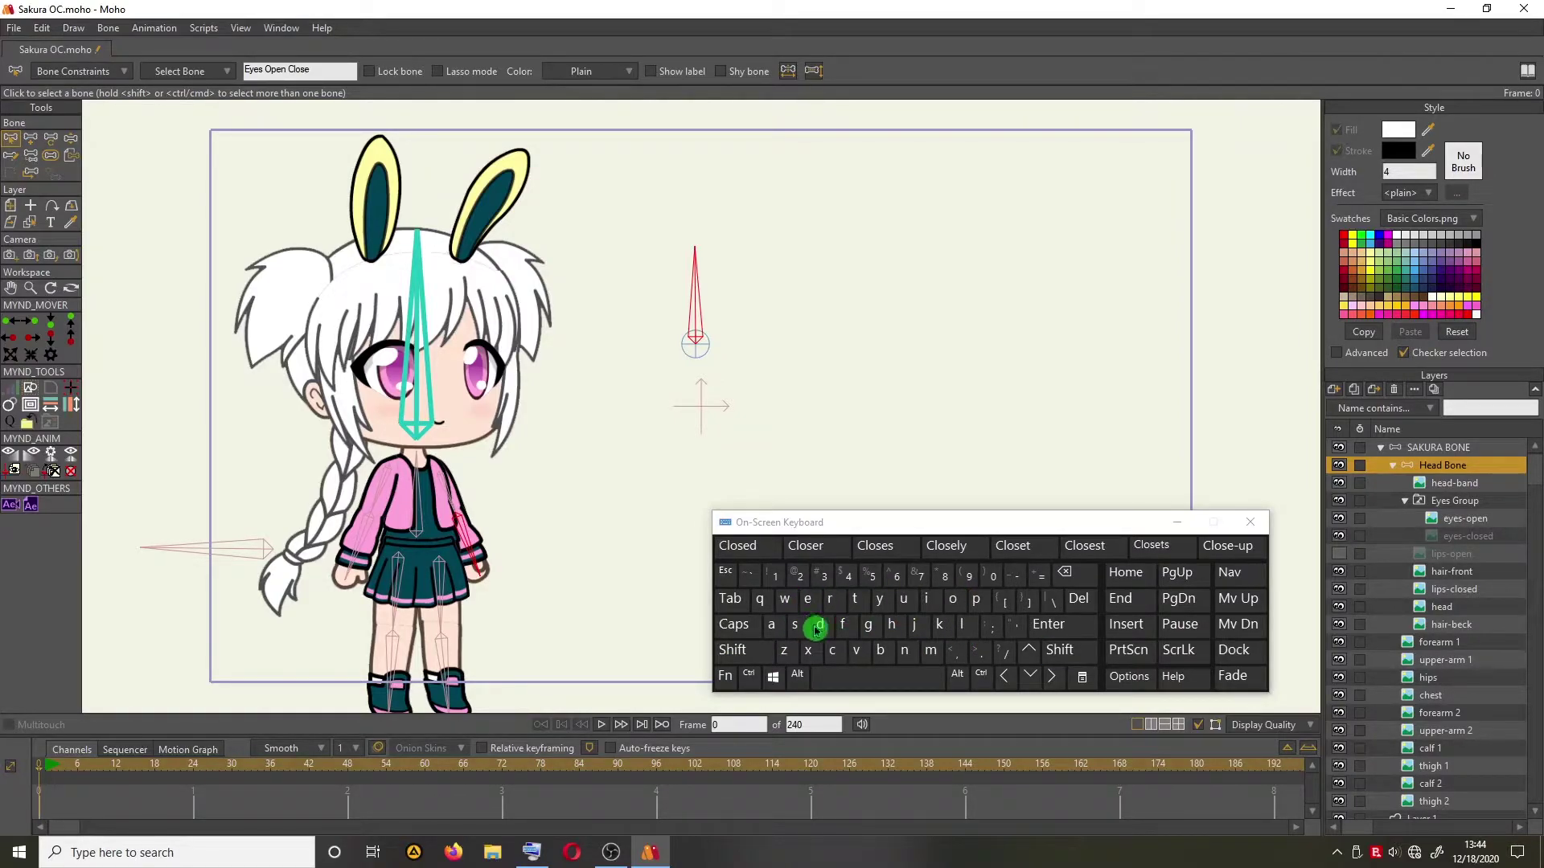
pyautogui.click(819, 625)
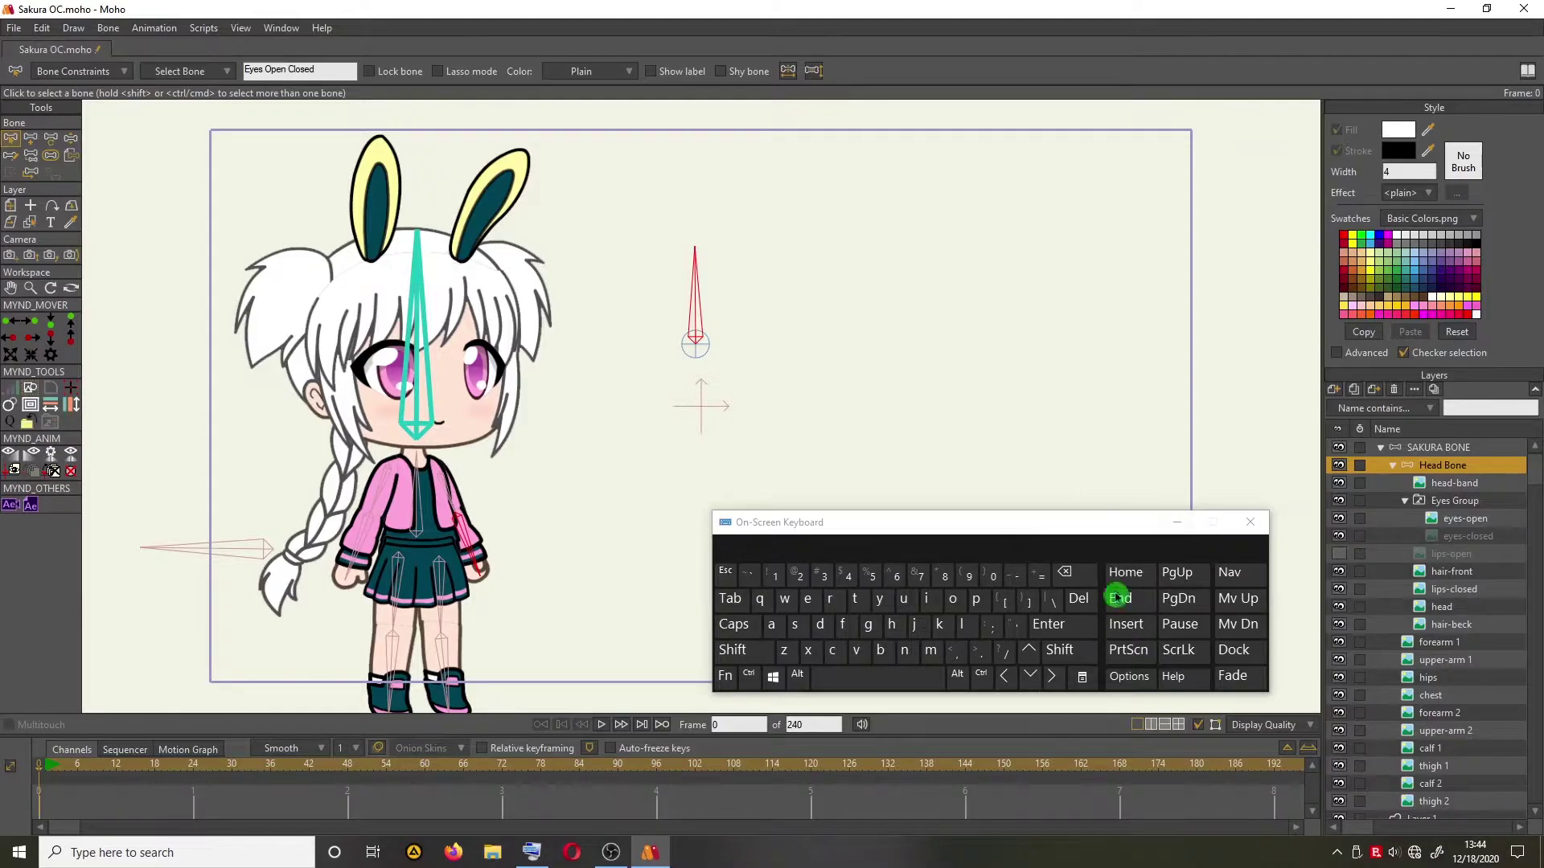
pyautogui.click(1170, 524)
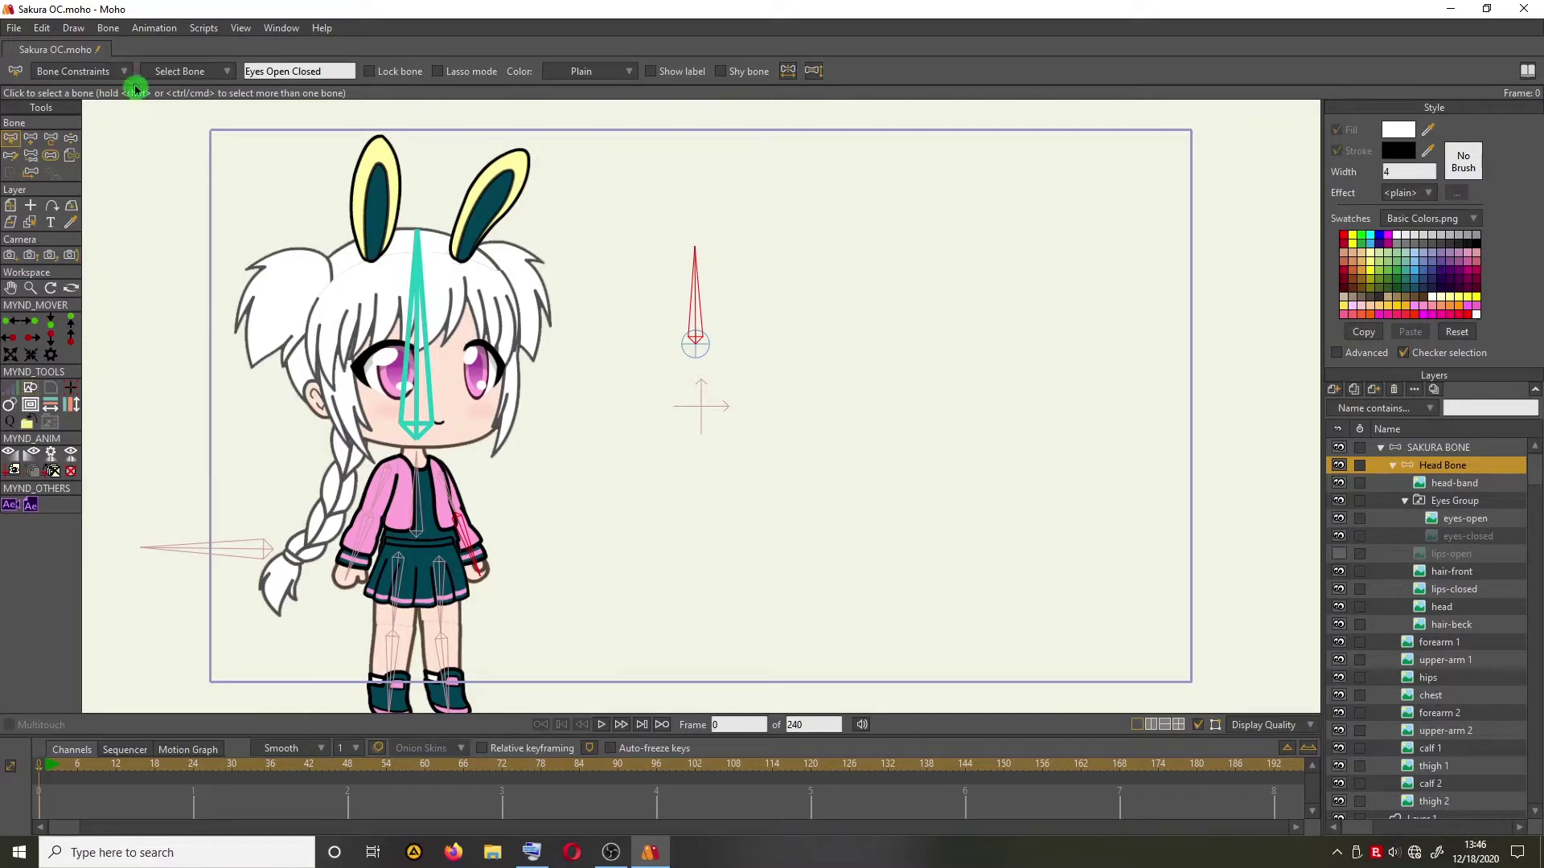
# Enable angle constraints on the bone and set the minimum angle to -90.
pyautogui.click(105, 72)
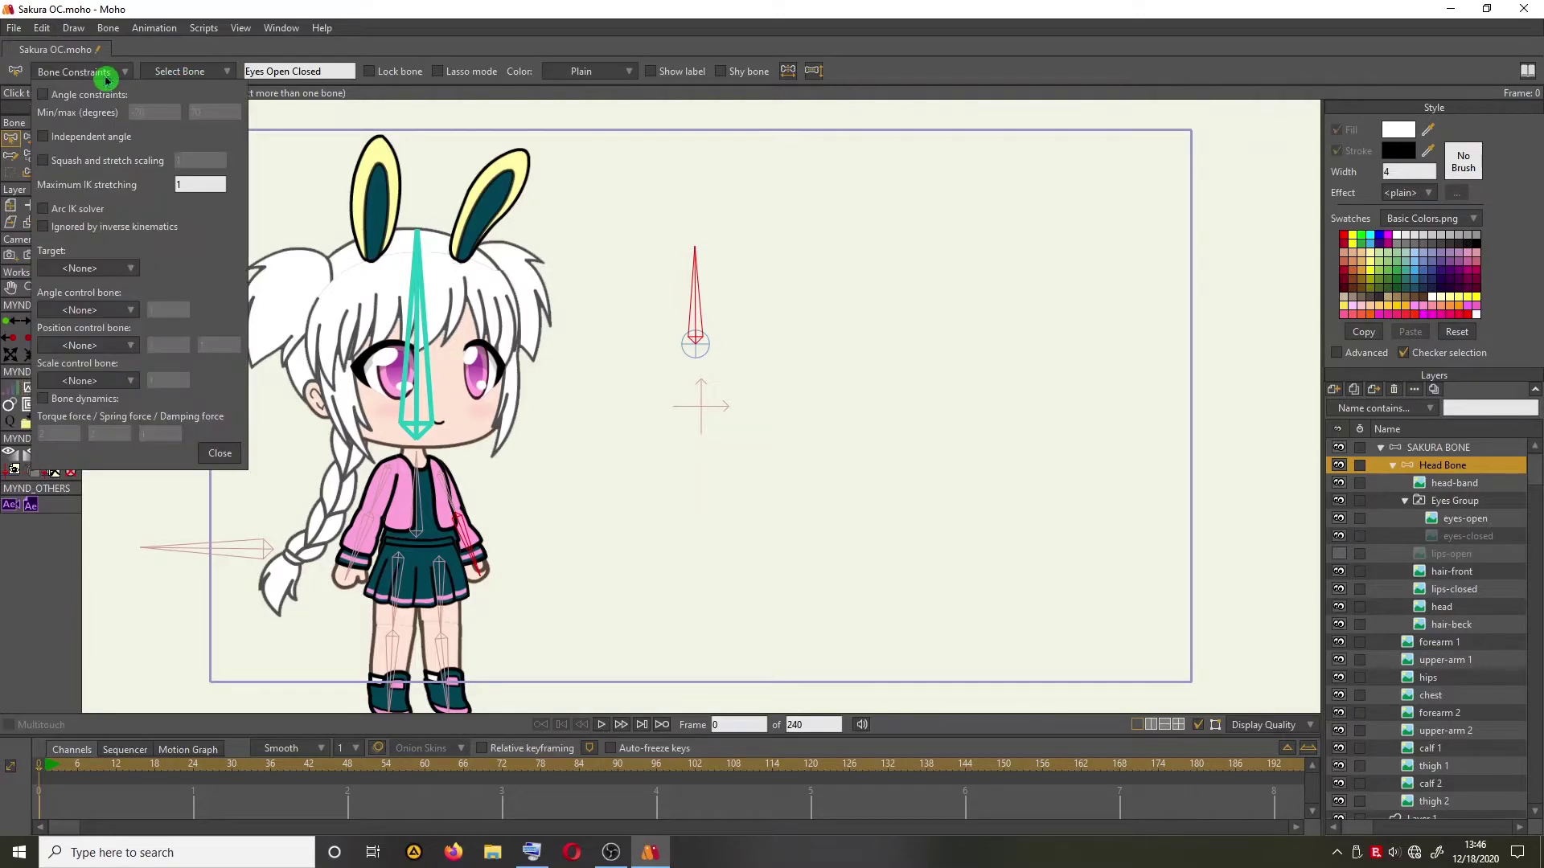
pyautogui.click(43, 96)
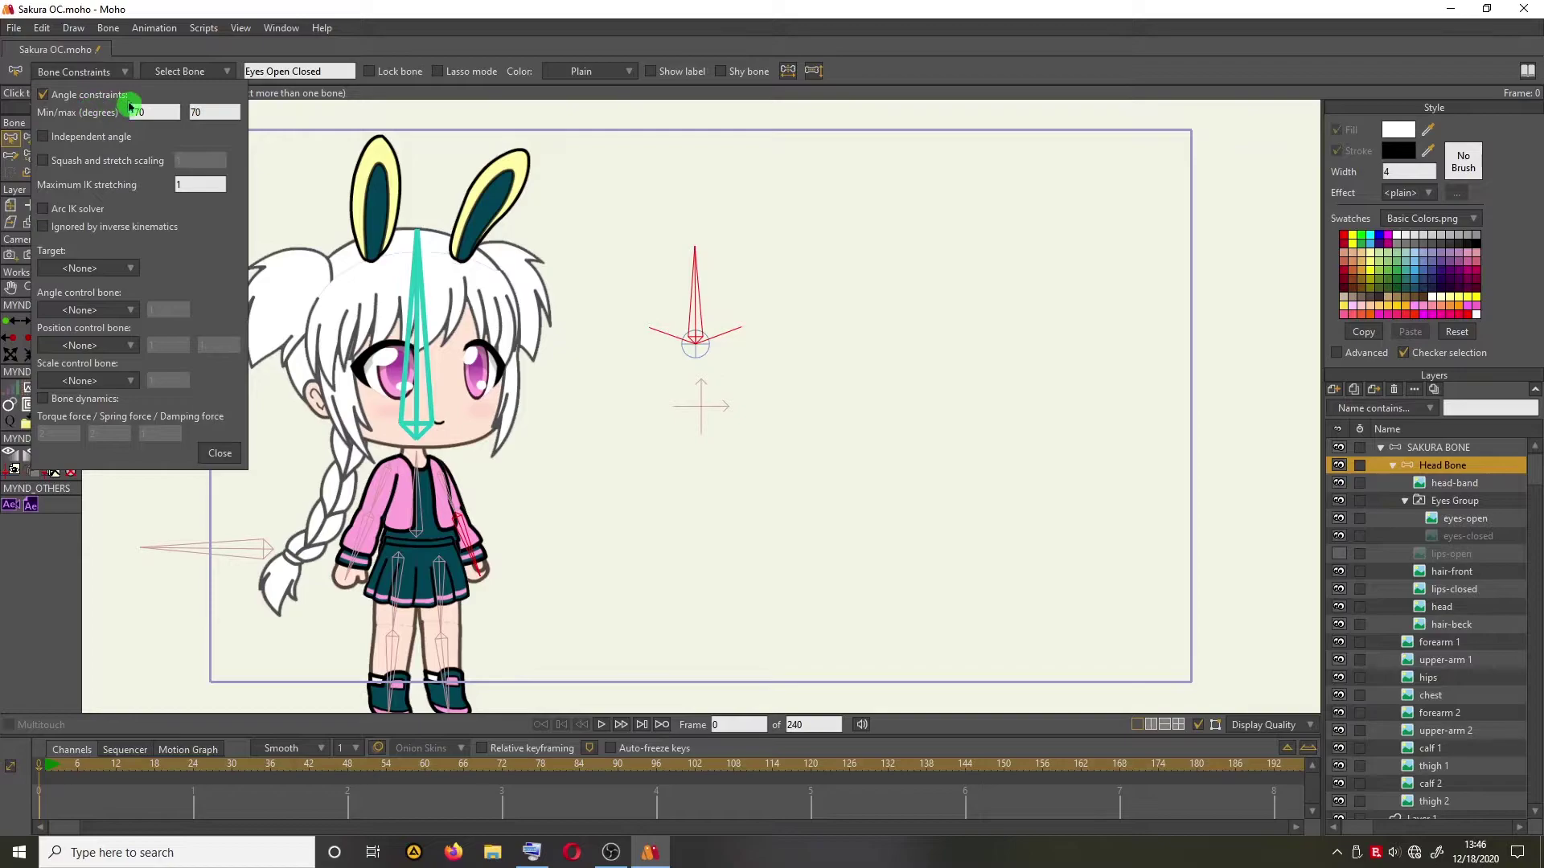
pyautogui.click(150, 114)
pyautogui.click(532, 852)
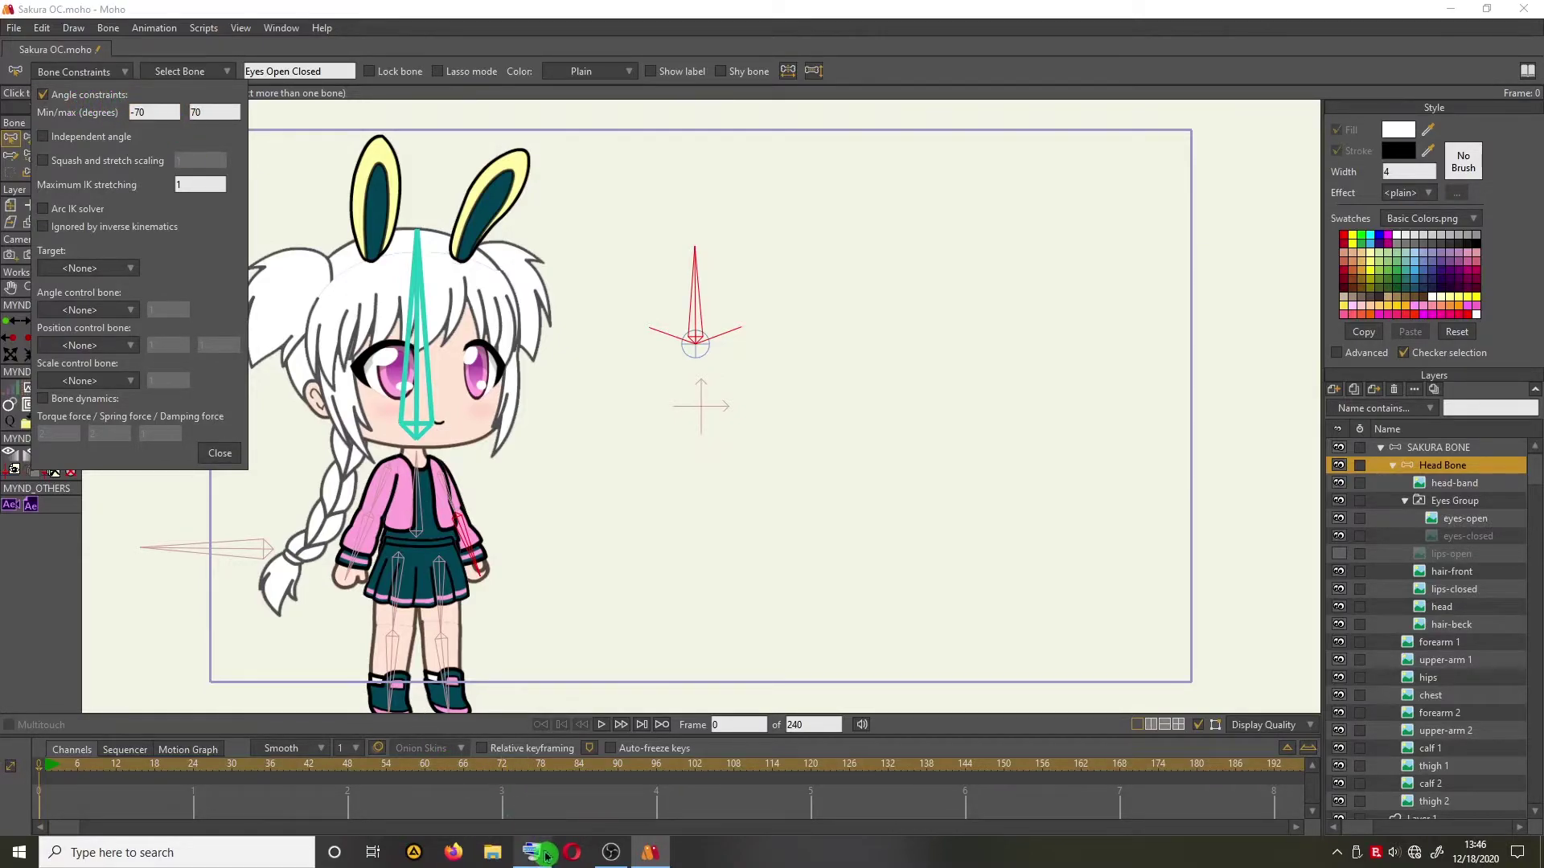
pyautogui.click(194, 104)
pyautogui.click(140, 111)
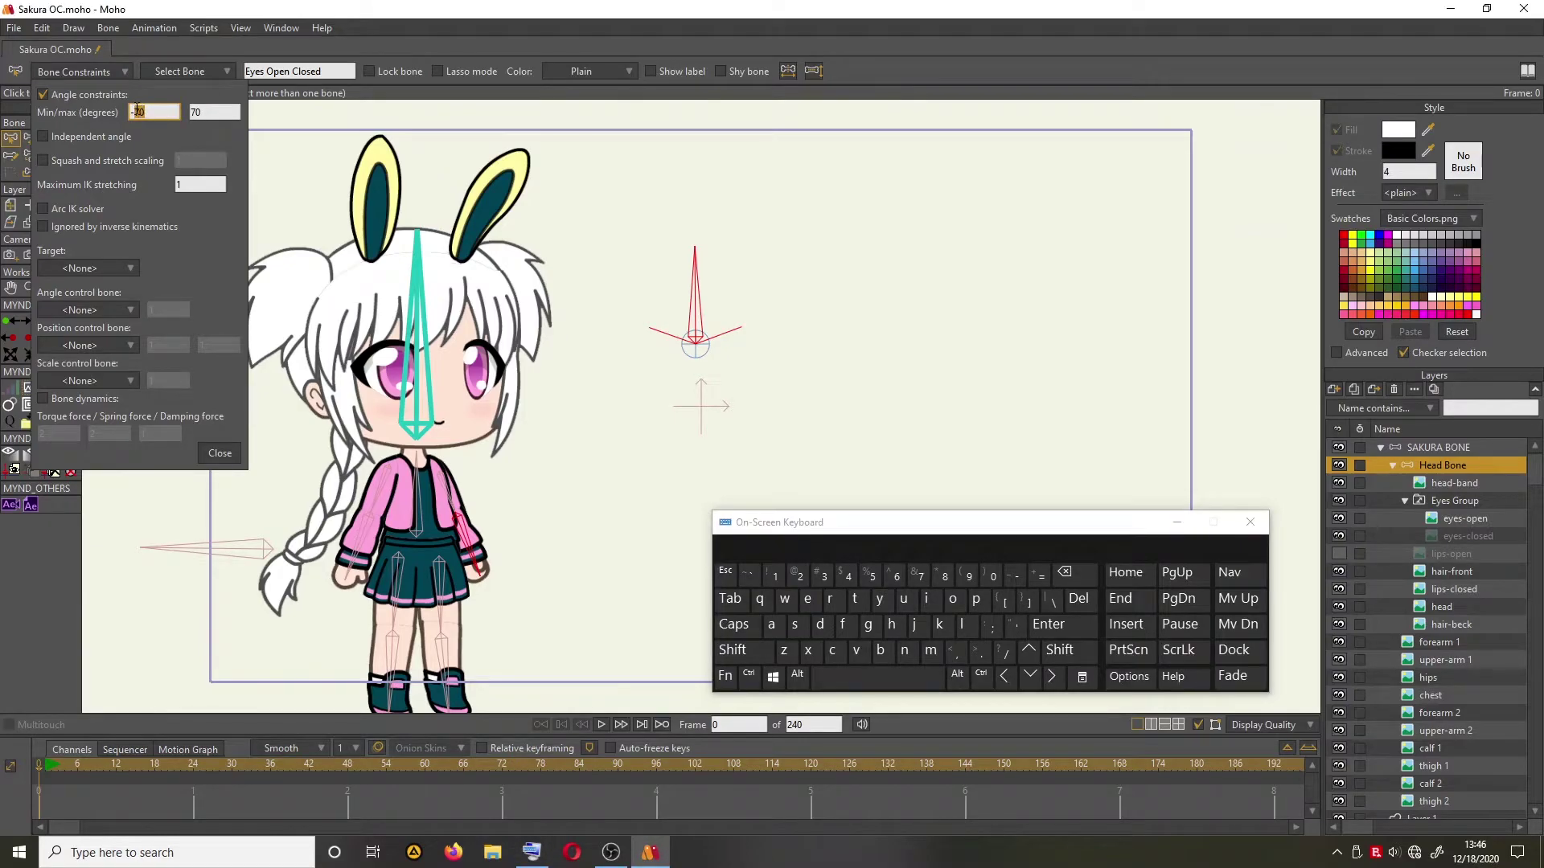
pyautogui.click(934, 565)
pyautogui.click(193, 152)
pyautogui.doubleClick(155, 113)
pyautogui.click(969, 578)
pyautogui.click(993, 577)
# Set the maximum angle to 0 and close the Bone Constraints settings.
pyautogui.click(187, 121)
pyautogui.doubleClick(184, 113)
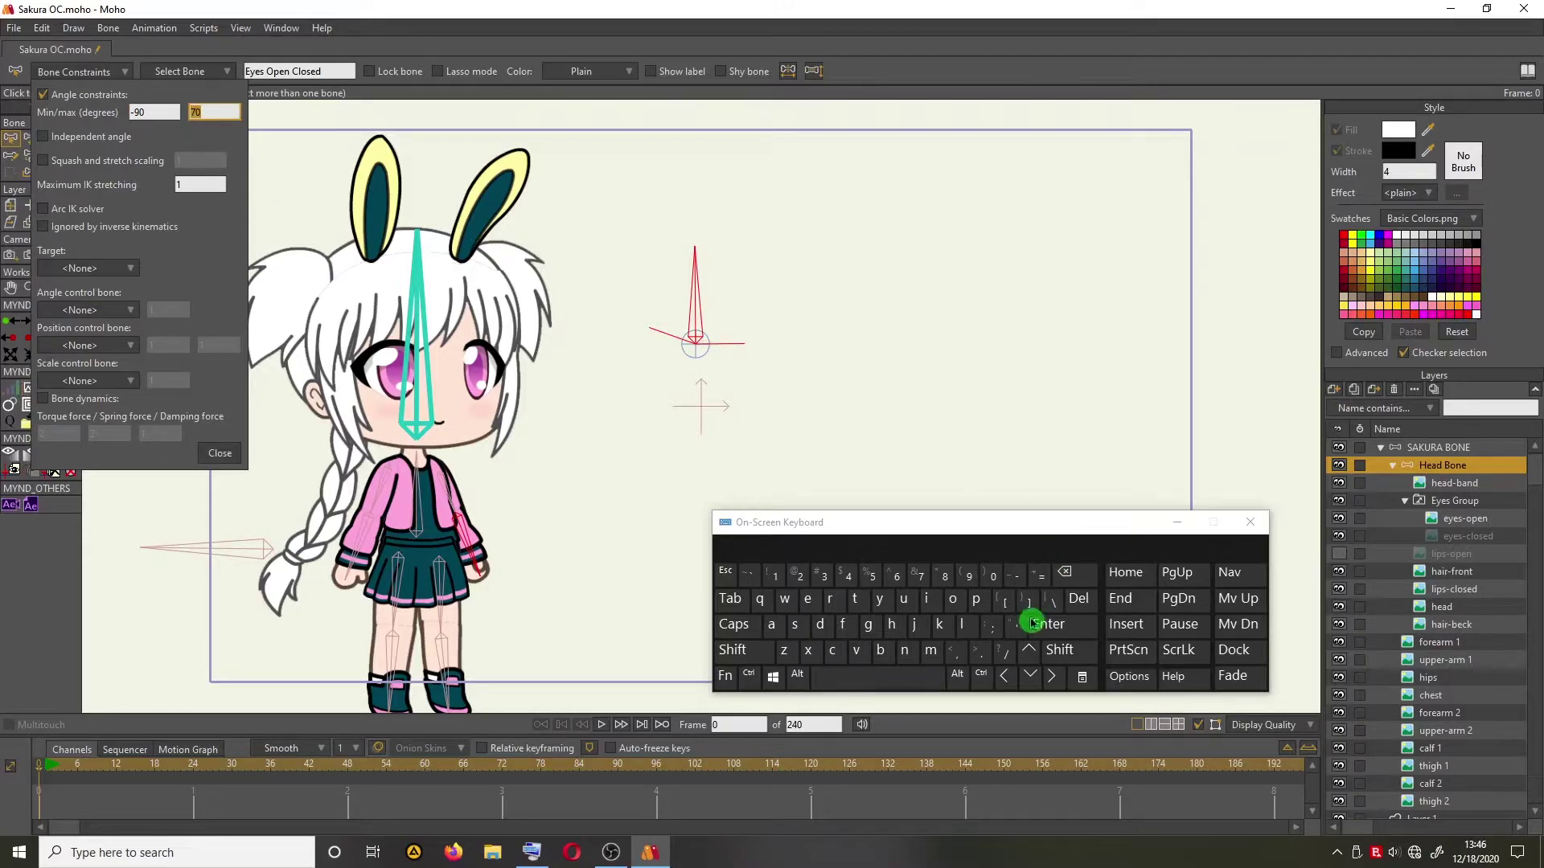
pyautogui.click(994, 579)
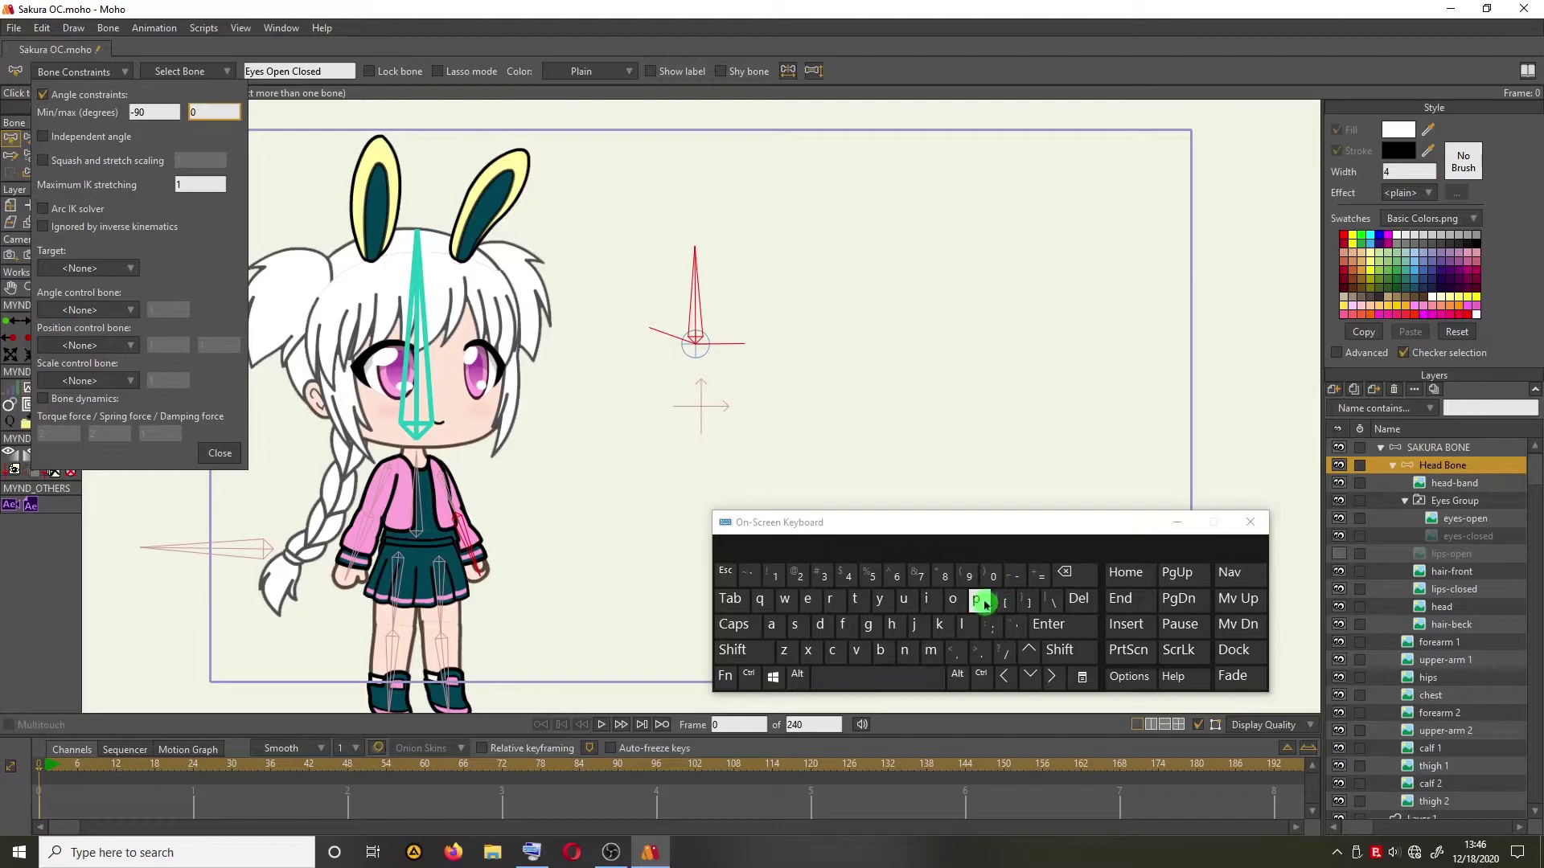
pyautogui.click(160, 111)
pyautogui.click(1177, 522)
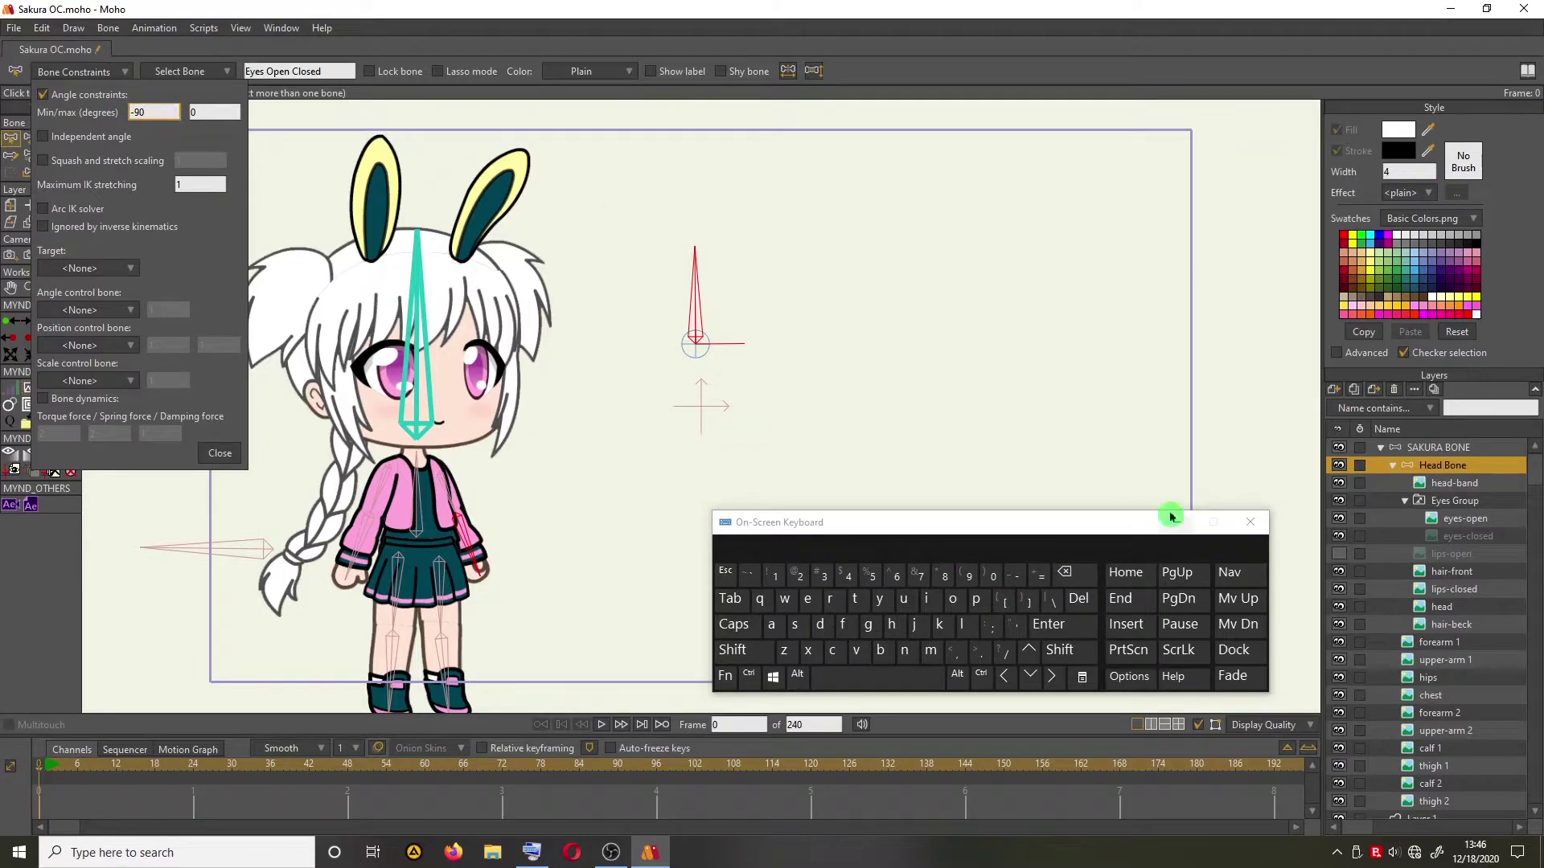
pyautogui.click(202, 452)
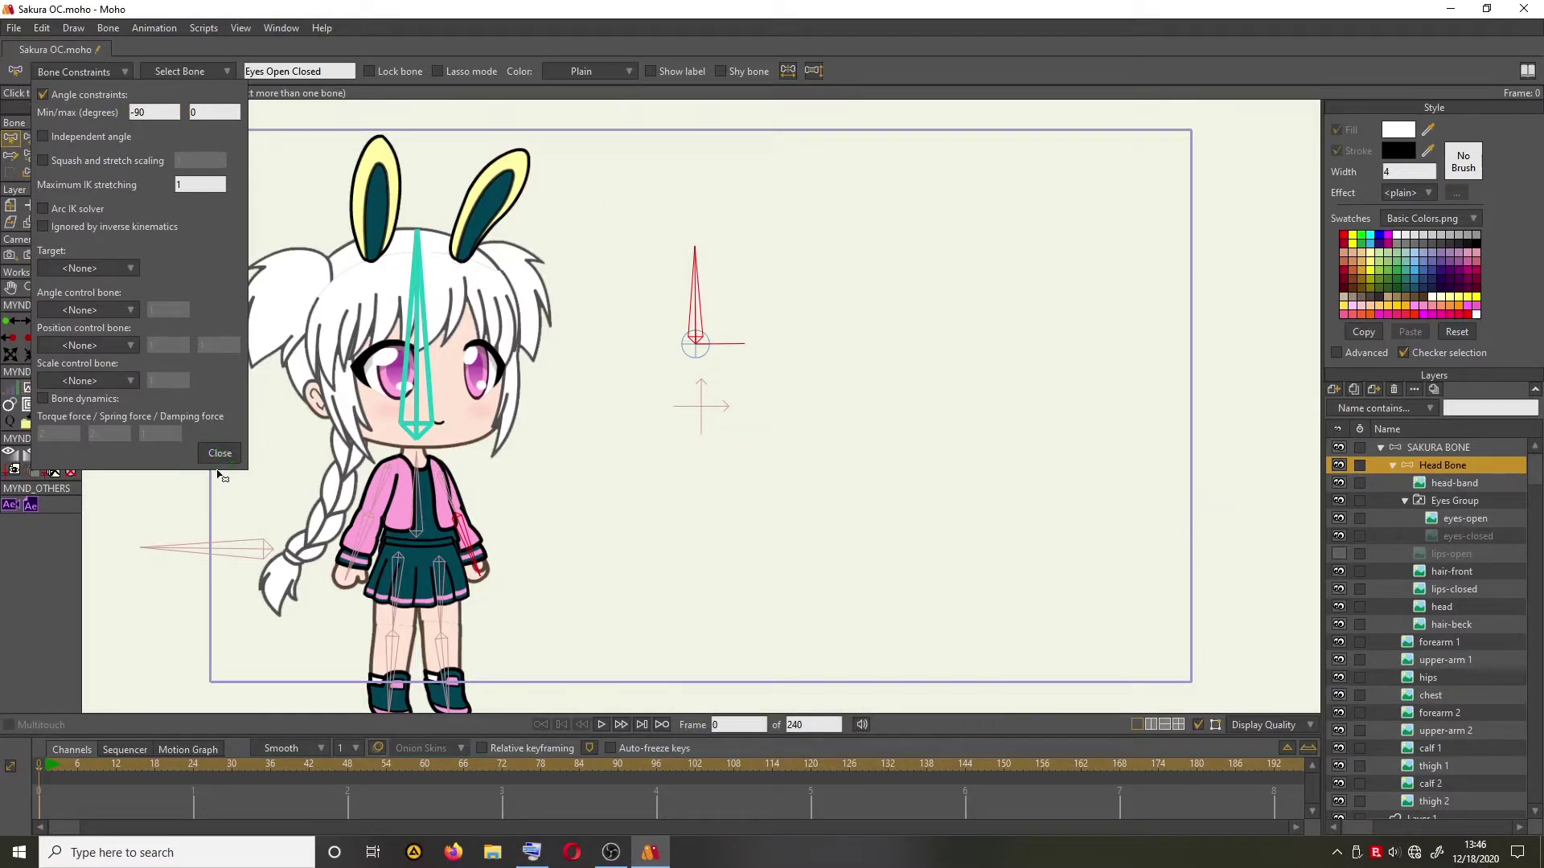
pyautogui.click(221, 457)
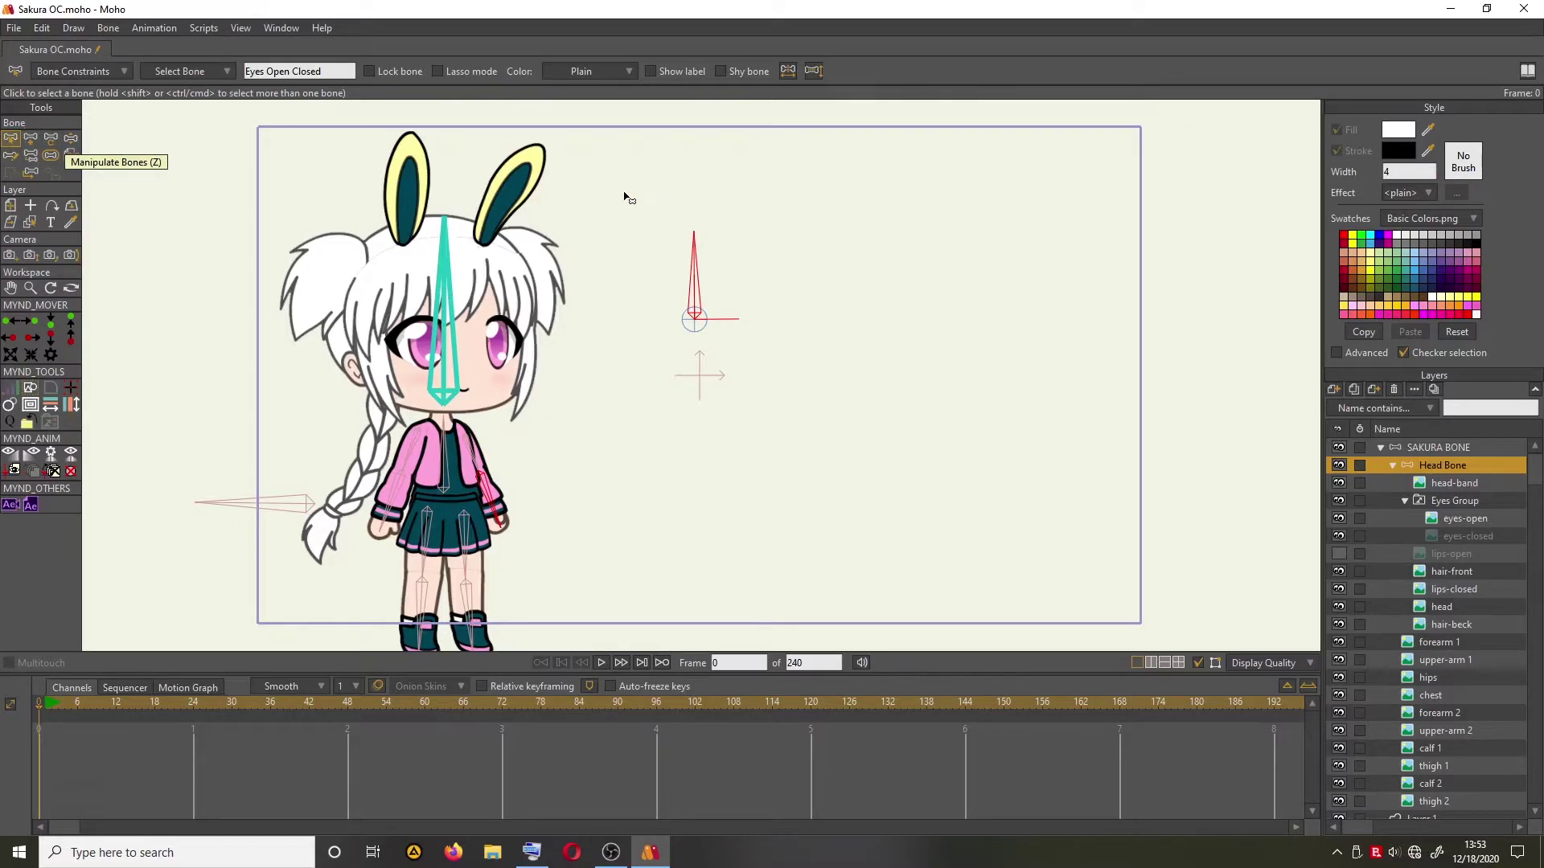
# Box-select bone B1, set its bone strength to 0, then return to Select Bone.
pyautogui.moveTo(625, 195); pyautogui.dragTo(788, 371)
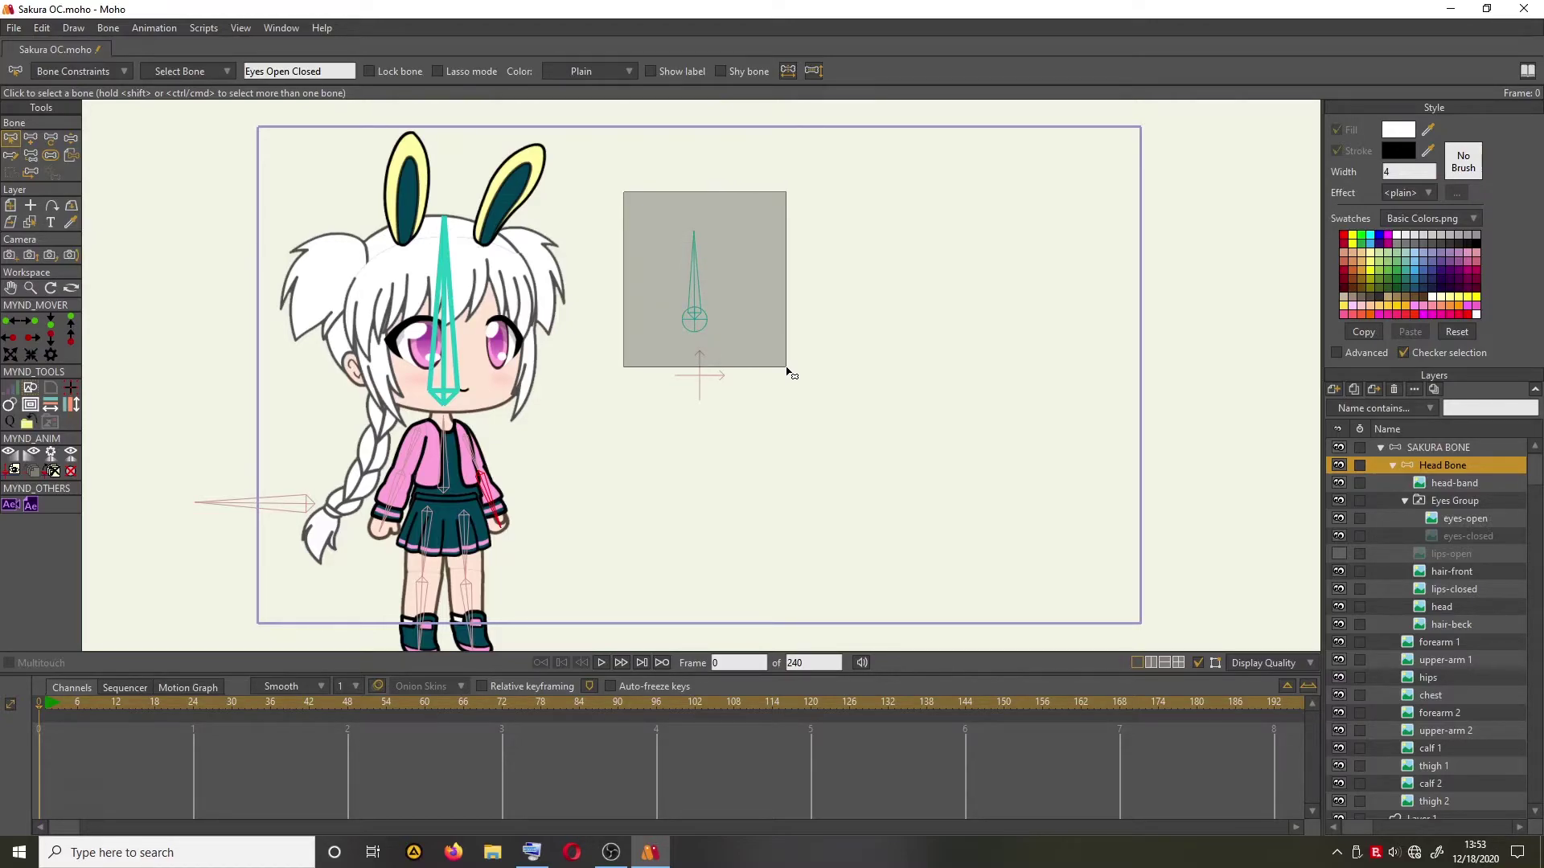
pyautogui.moveTo(787, 371); pyautogui.dragTo(789, 372)
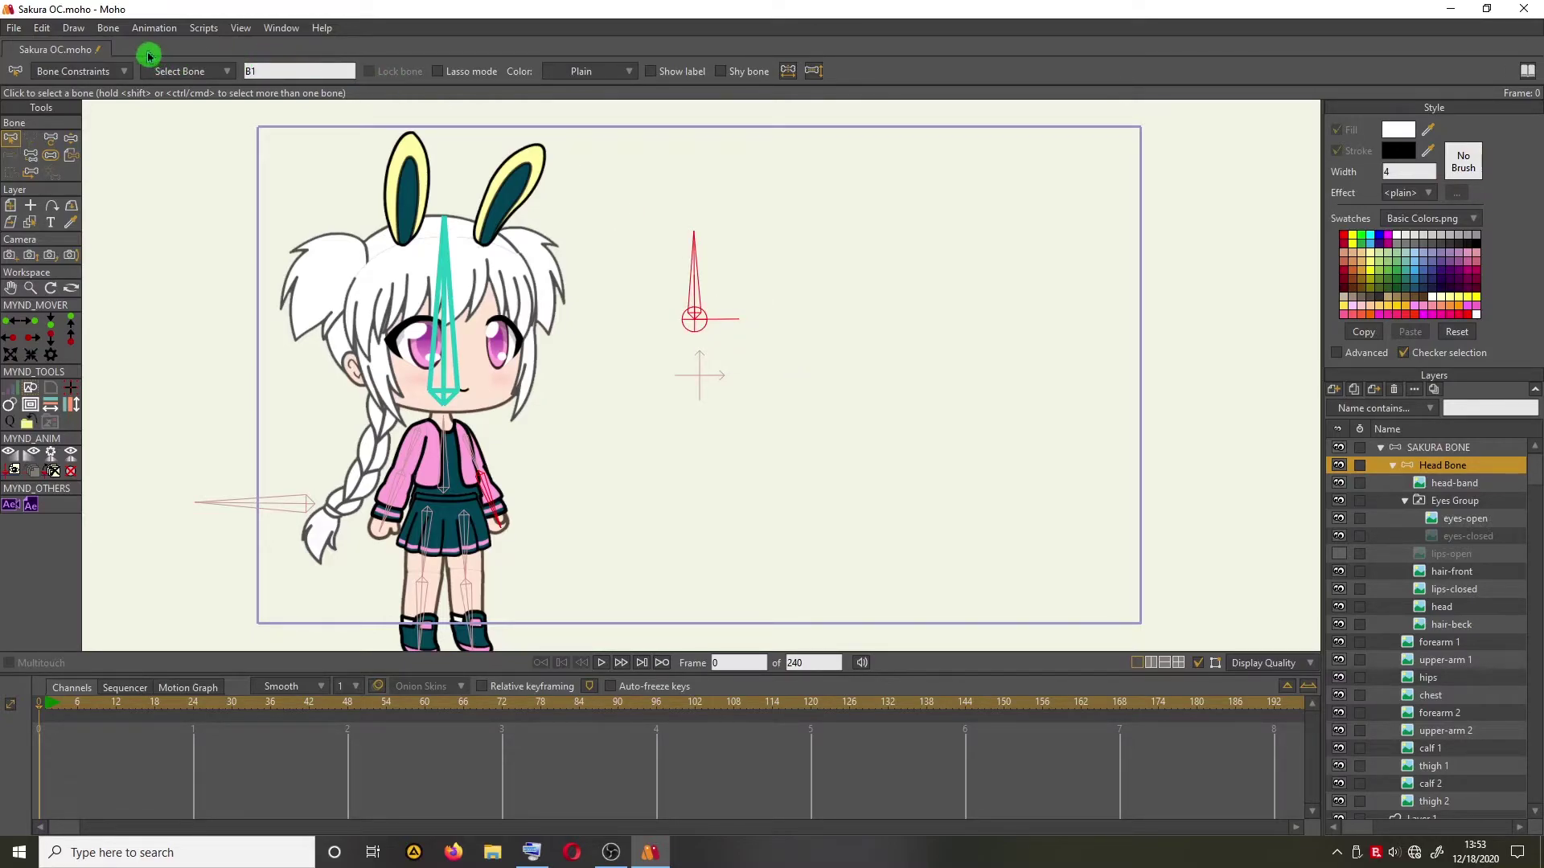
pyautogui.click(51, 156)
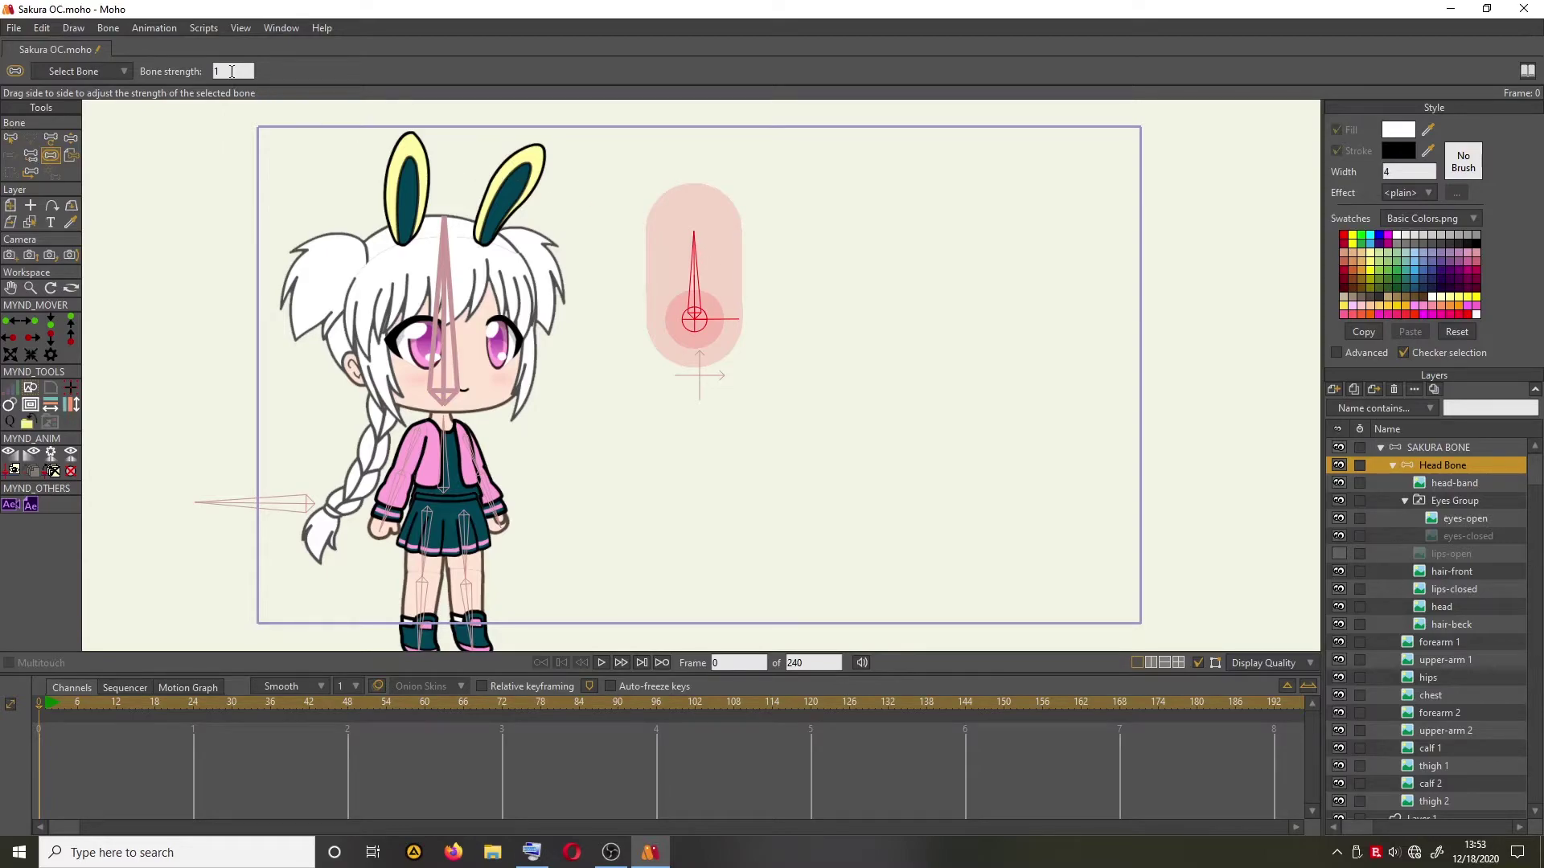
pyautogui.click(531, 852)
pyautogui.click(220, 77)
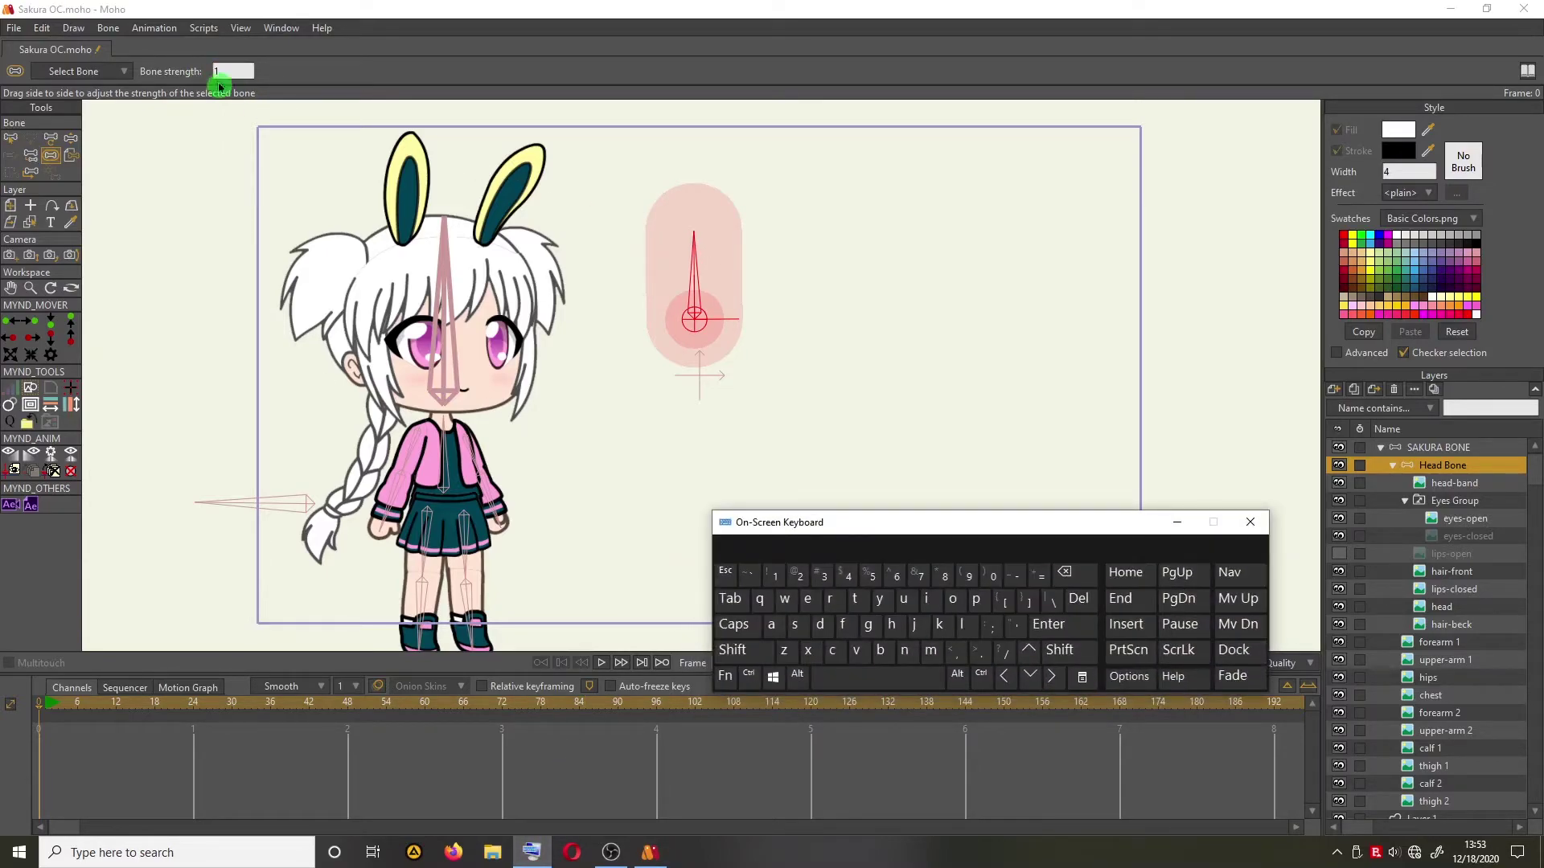
pyautogui.click(994, 579)
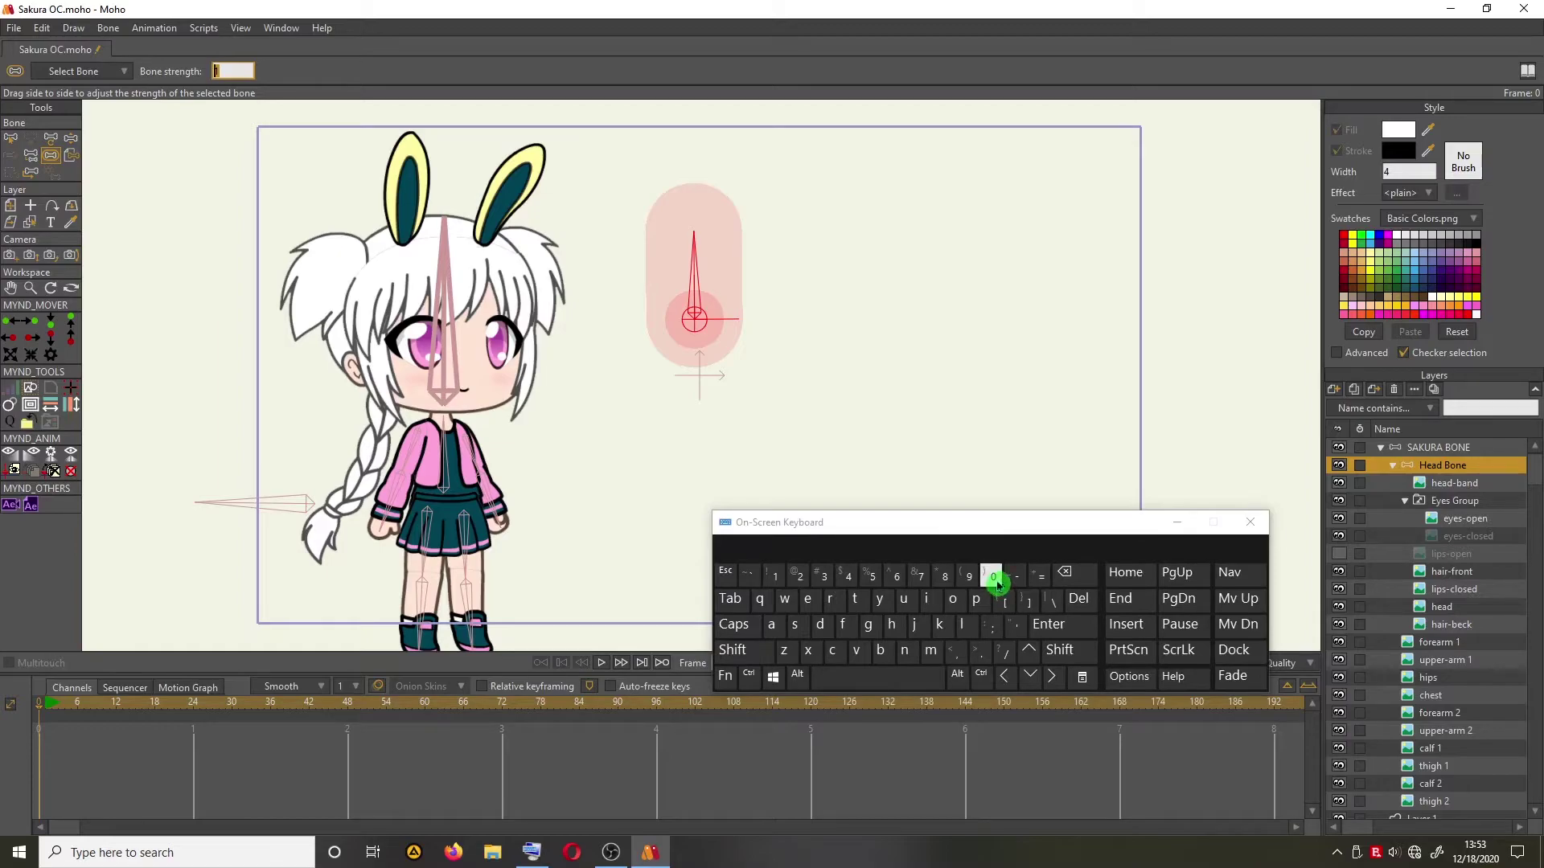
pyautogui.click(1048, 624)
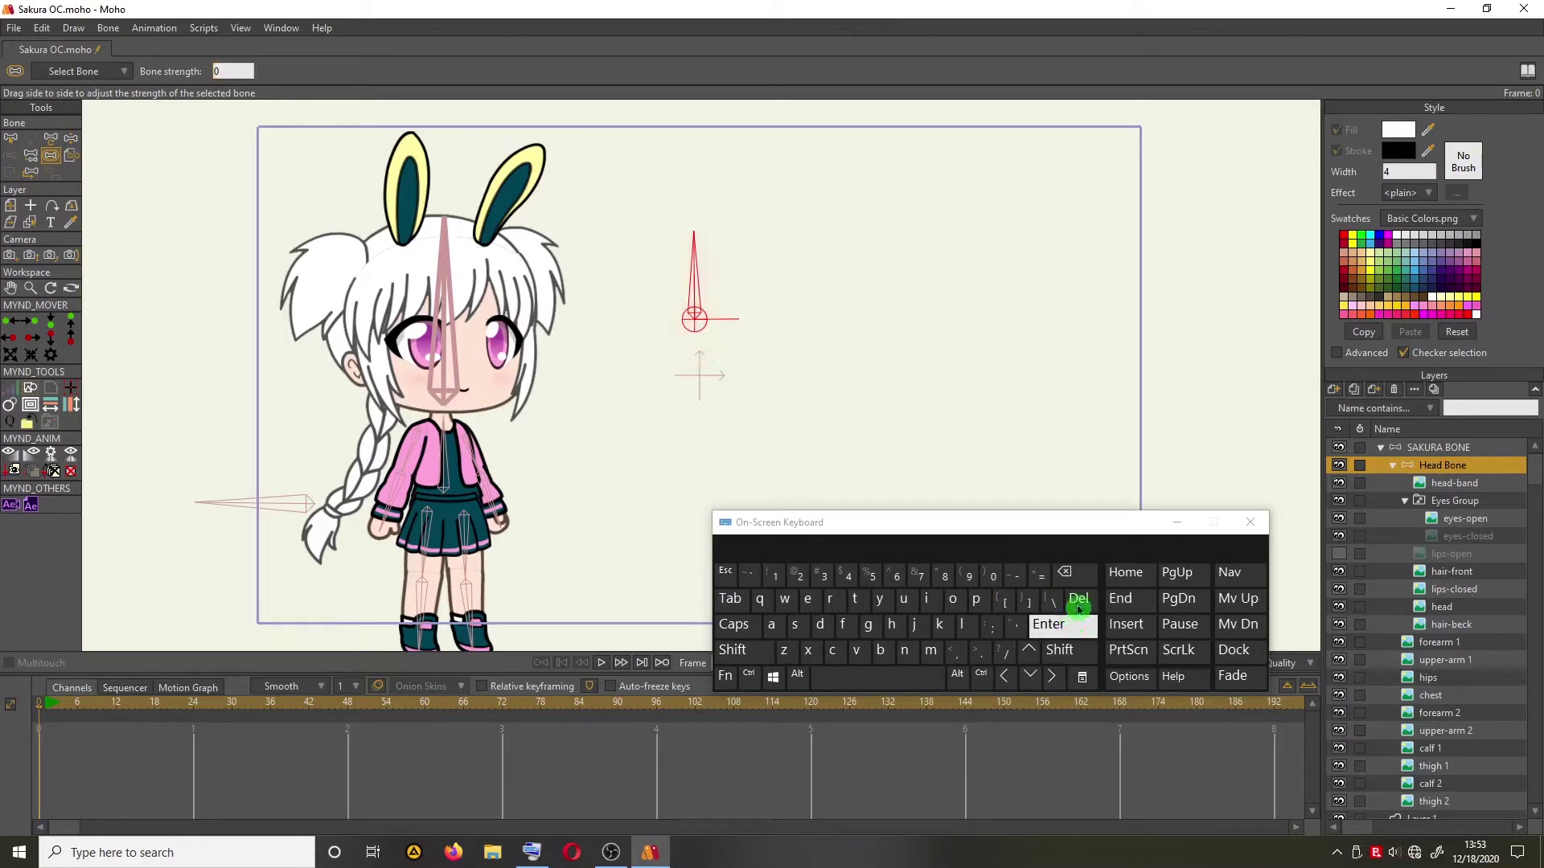
pyautogui.click(1180, 523)
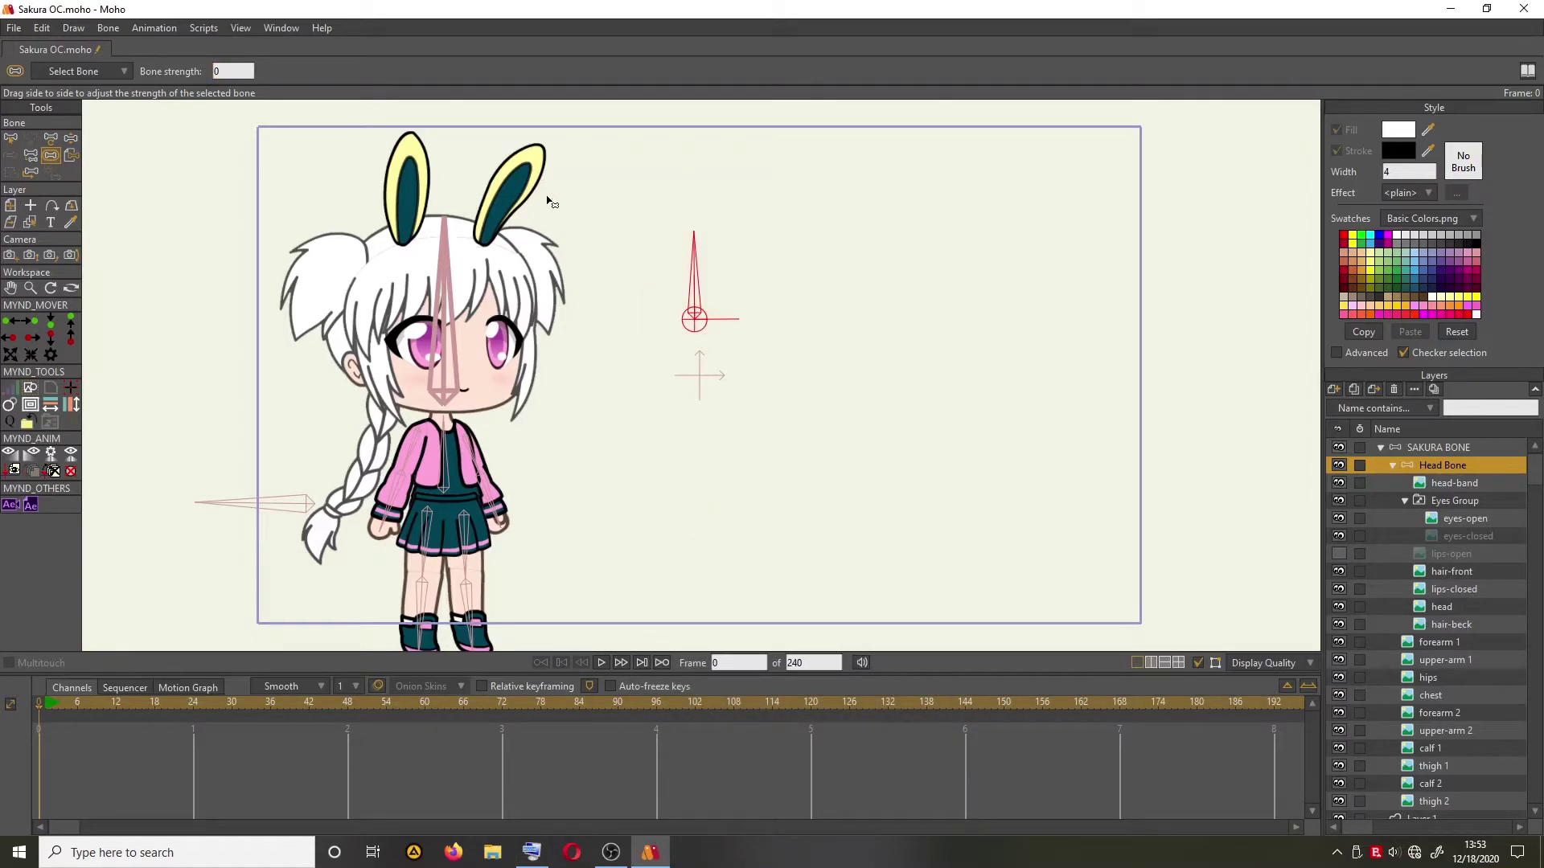
pyautogui.click(12, 139)
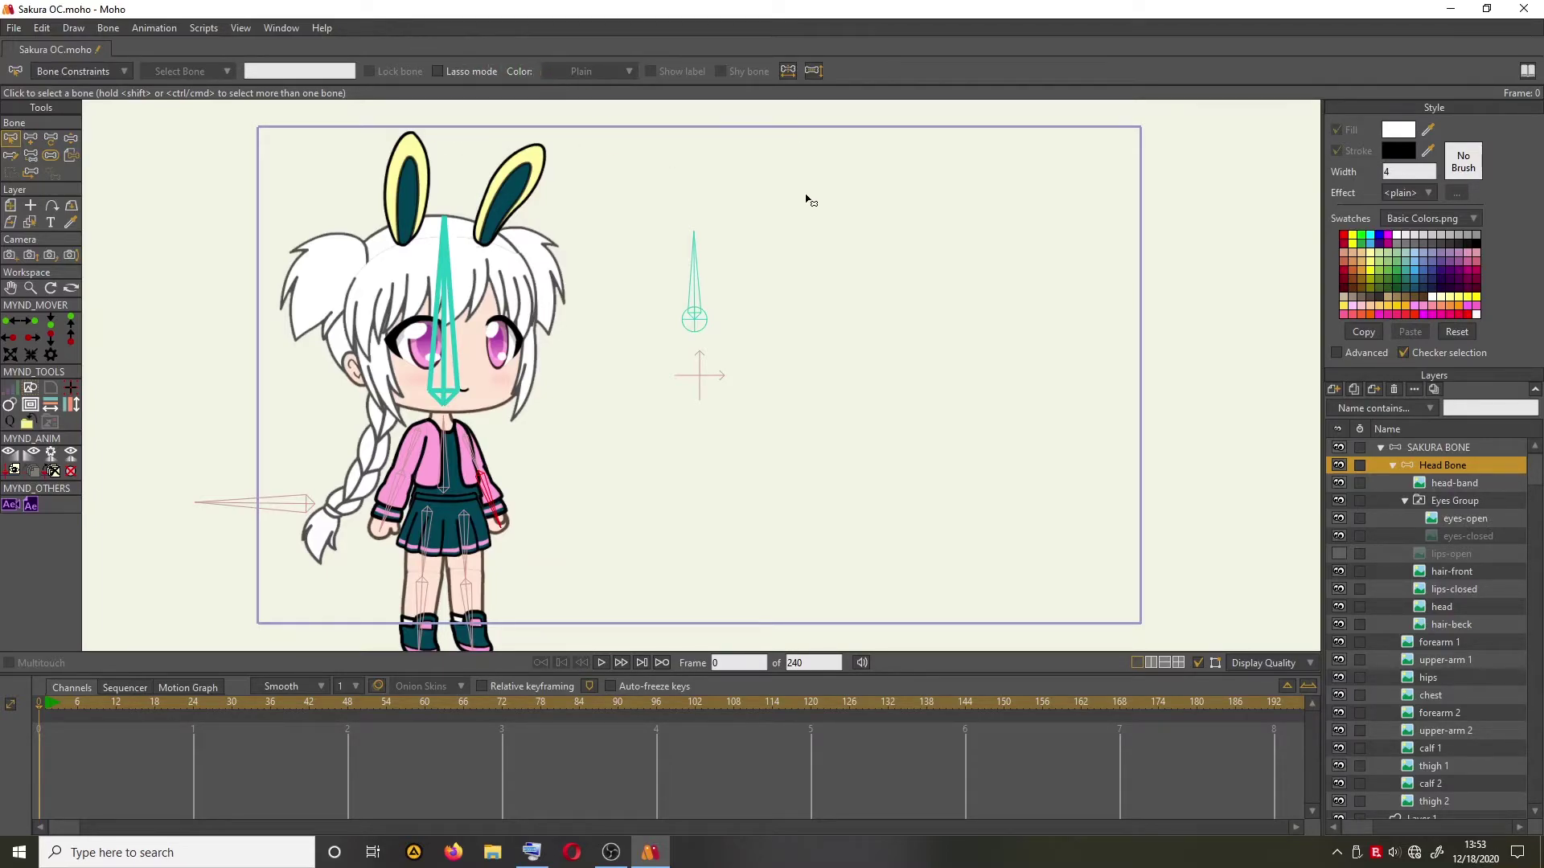
# Show the Actions panel from the Window menu and move it near the canvas.
pyautogui.click(539, 49)
pyautogui.click(282, 27)
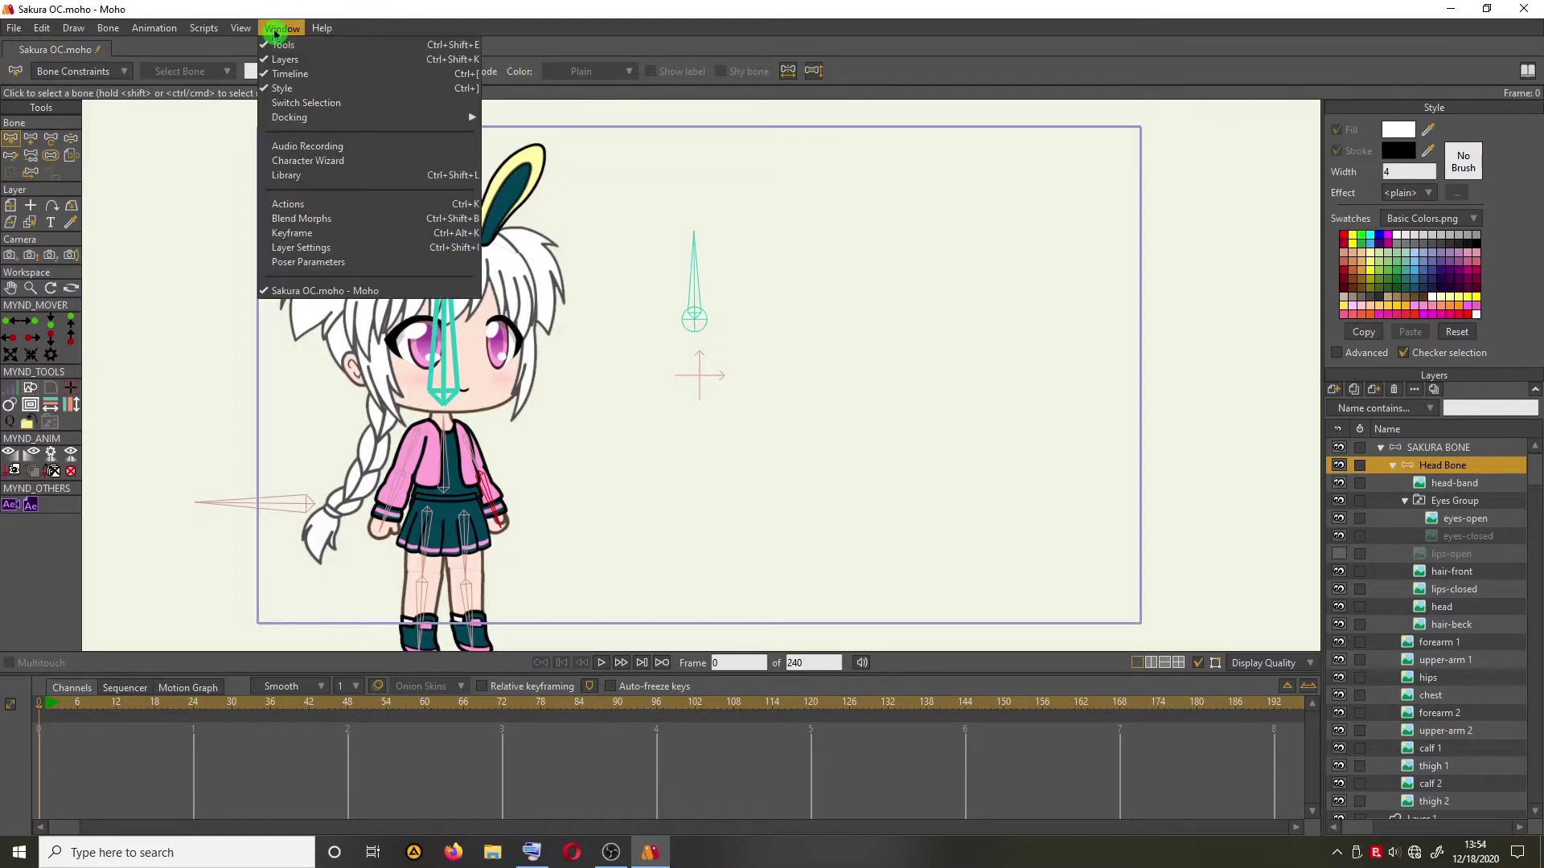
pyautogui.click(345, 204)
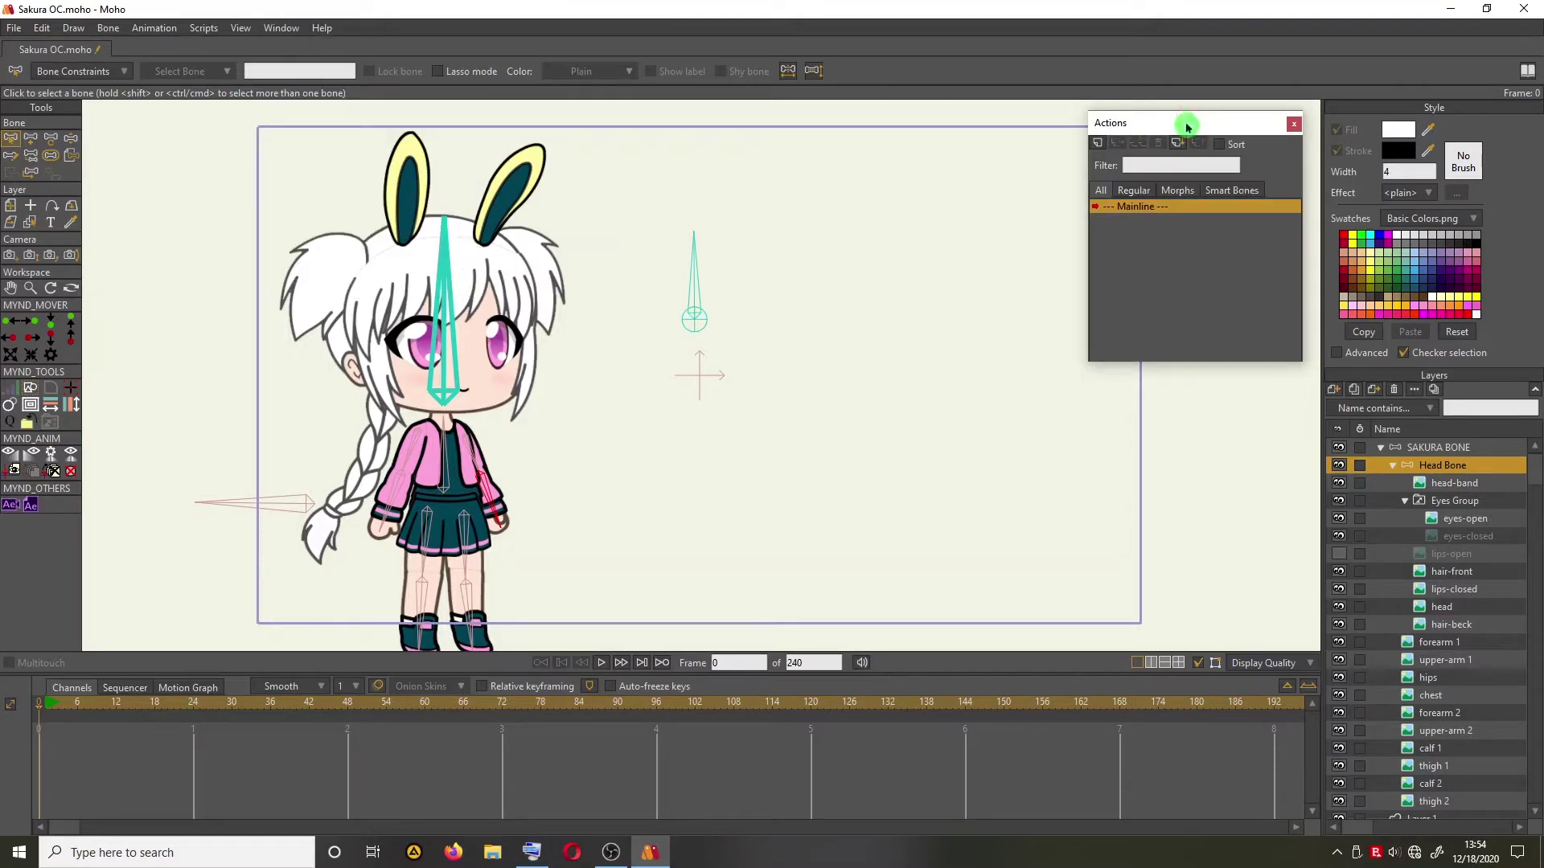
pyautogui.moveTo(1186, 123); pyautogui.dragTo(1107, 161)
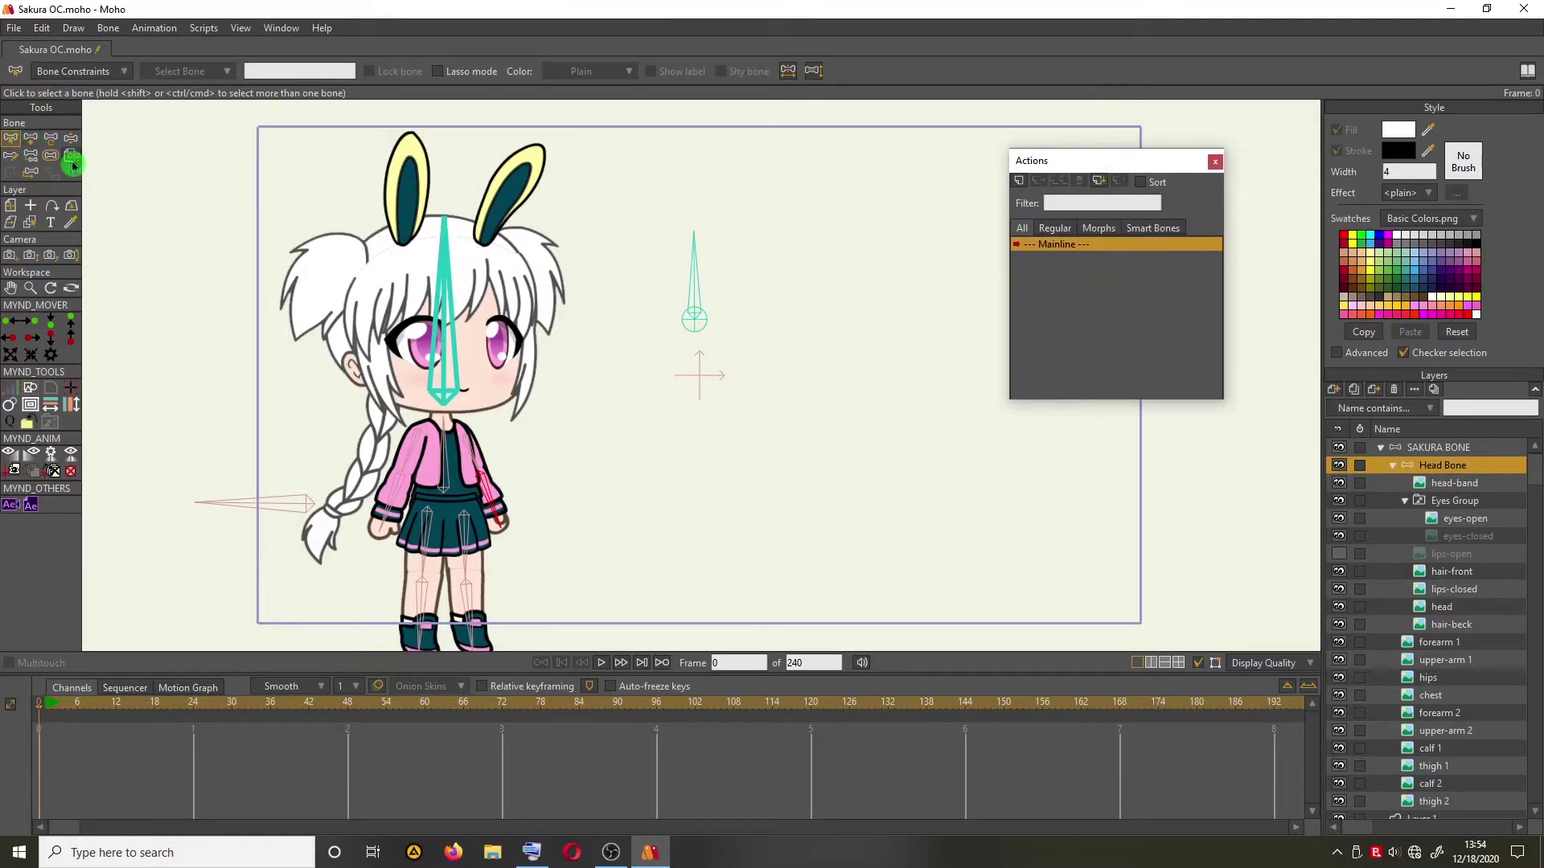
# Select the Eyes Open Closed bone and create a new action named Eyes Open Closed.
pyautogui.click(697, 279)
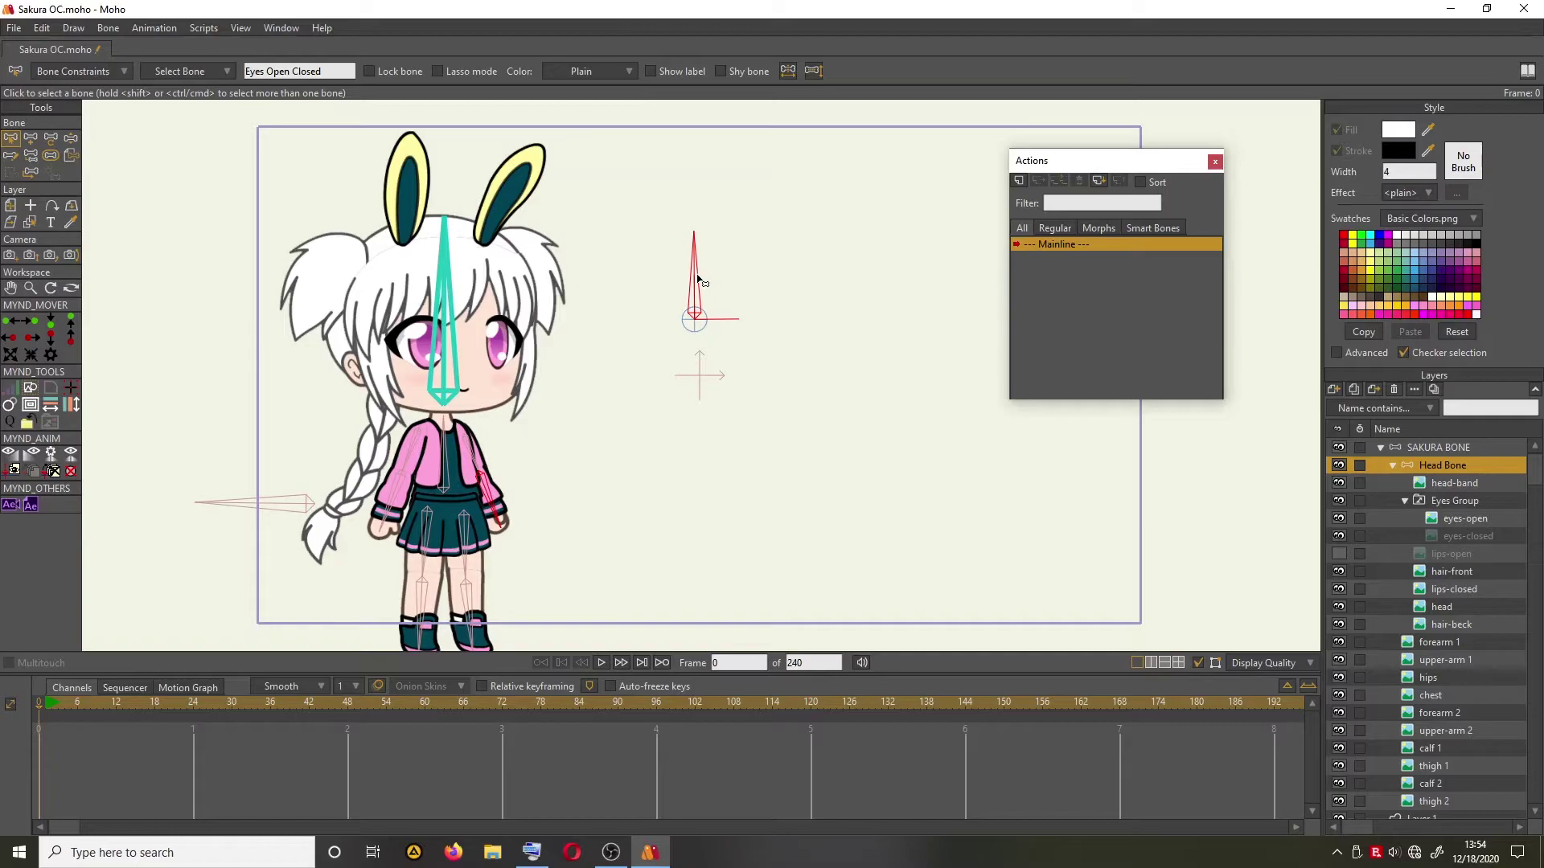
pyautogui.click(1022, 186)
pyautogui.click(1049, 243)
pyautogui.click(1020, 184)
pyautogui.click(775, 479)
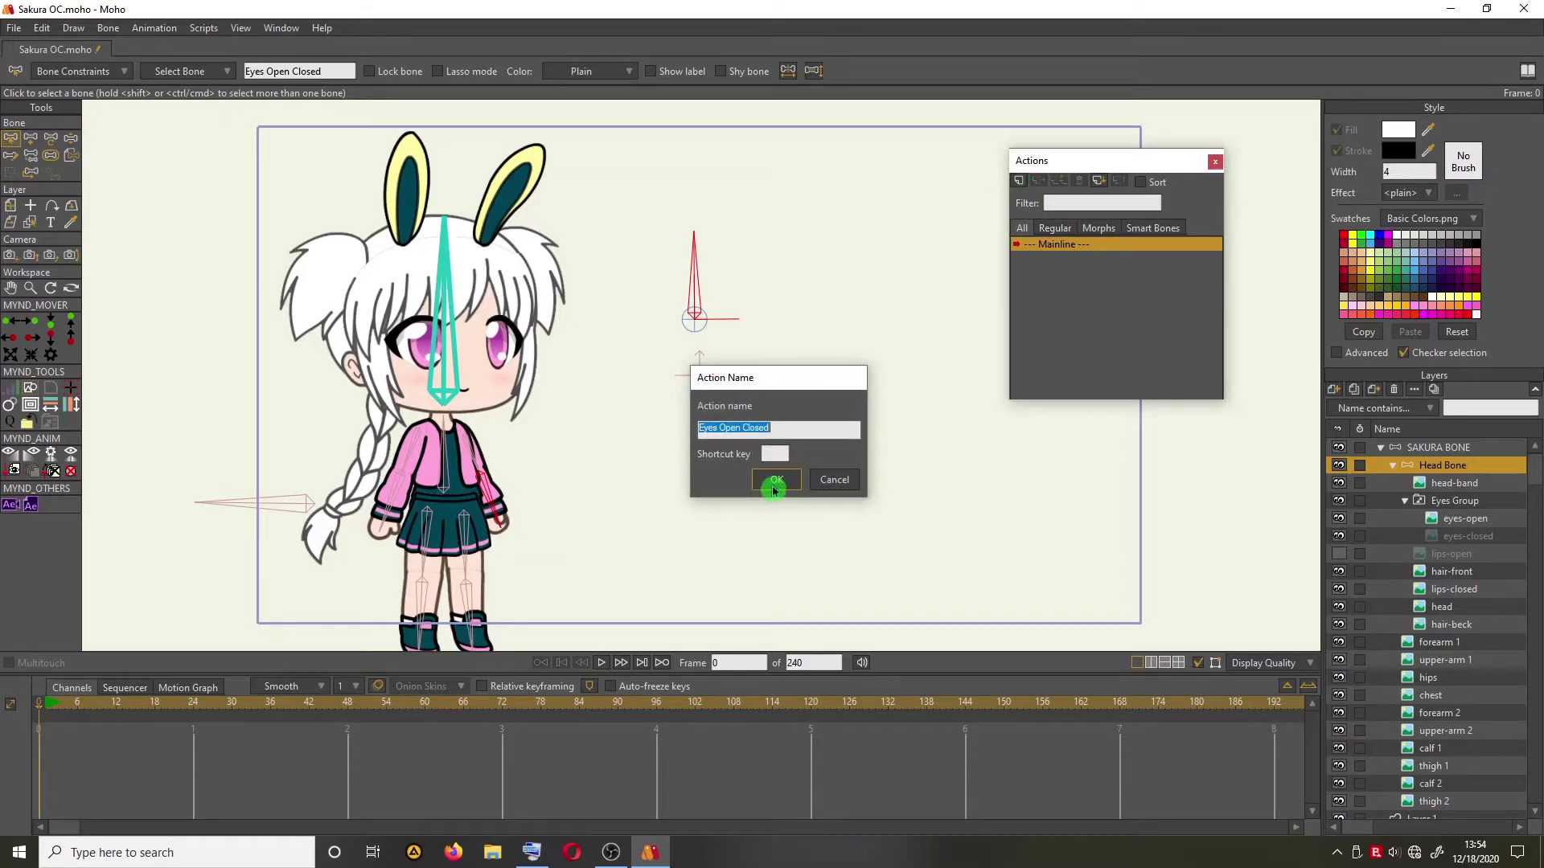
pyautogui.click(777, 482)
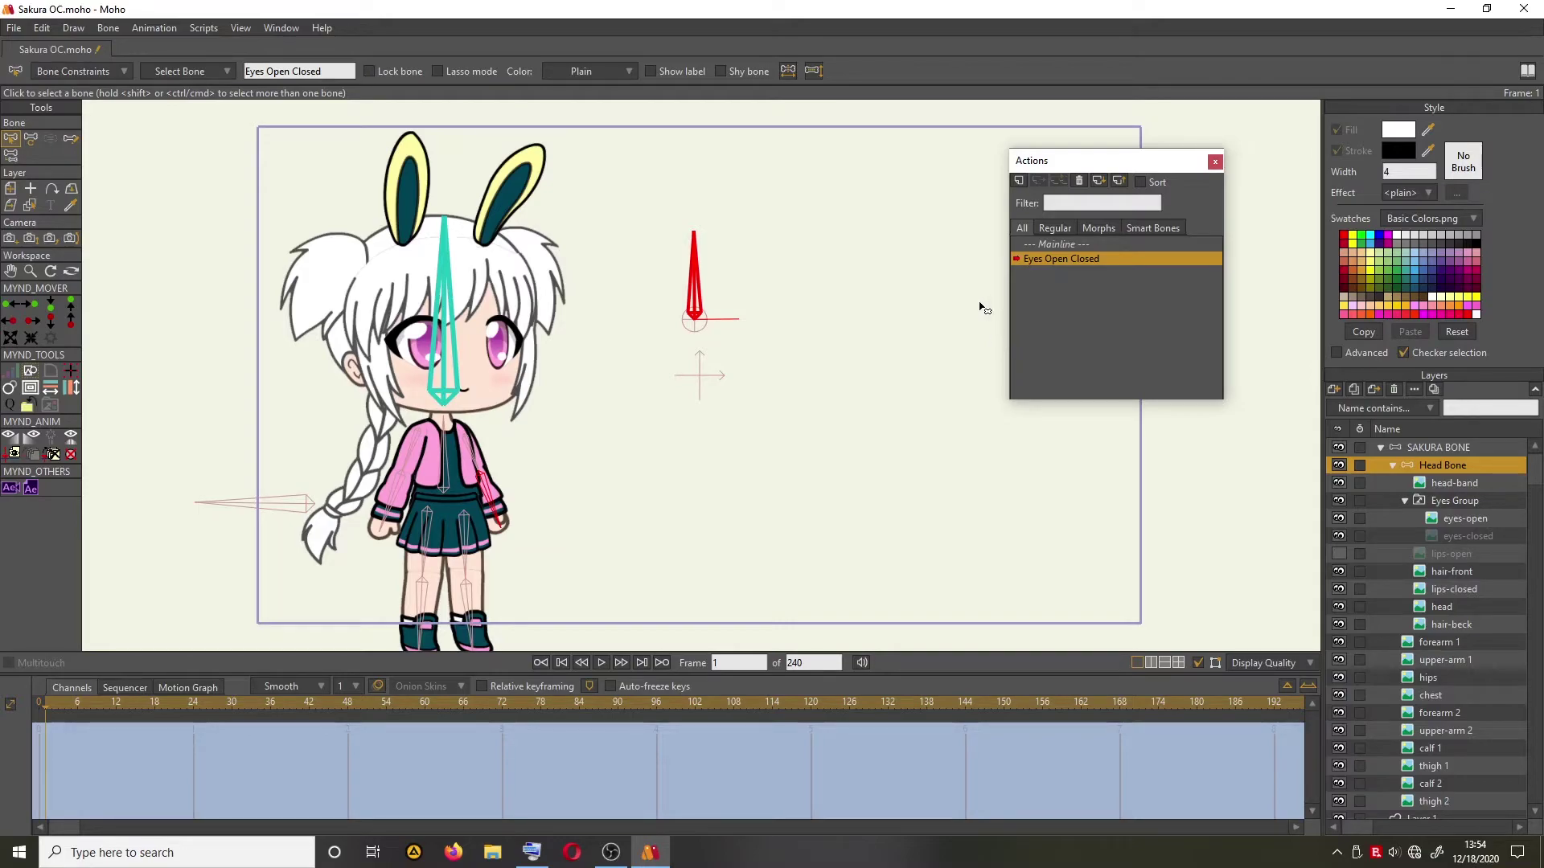
# Switch to Transform Bone and key the smart bone upright at frame 0.
pyautogui.click(34, 138)
pyautogui.click(32, 143)
pyautogui.click(33, 143)
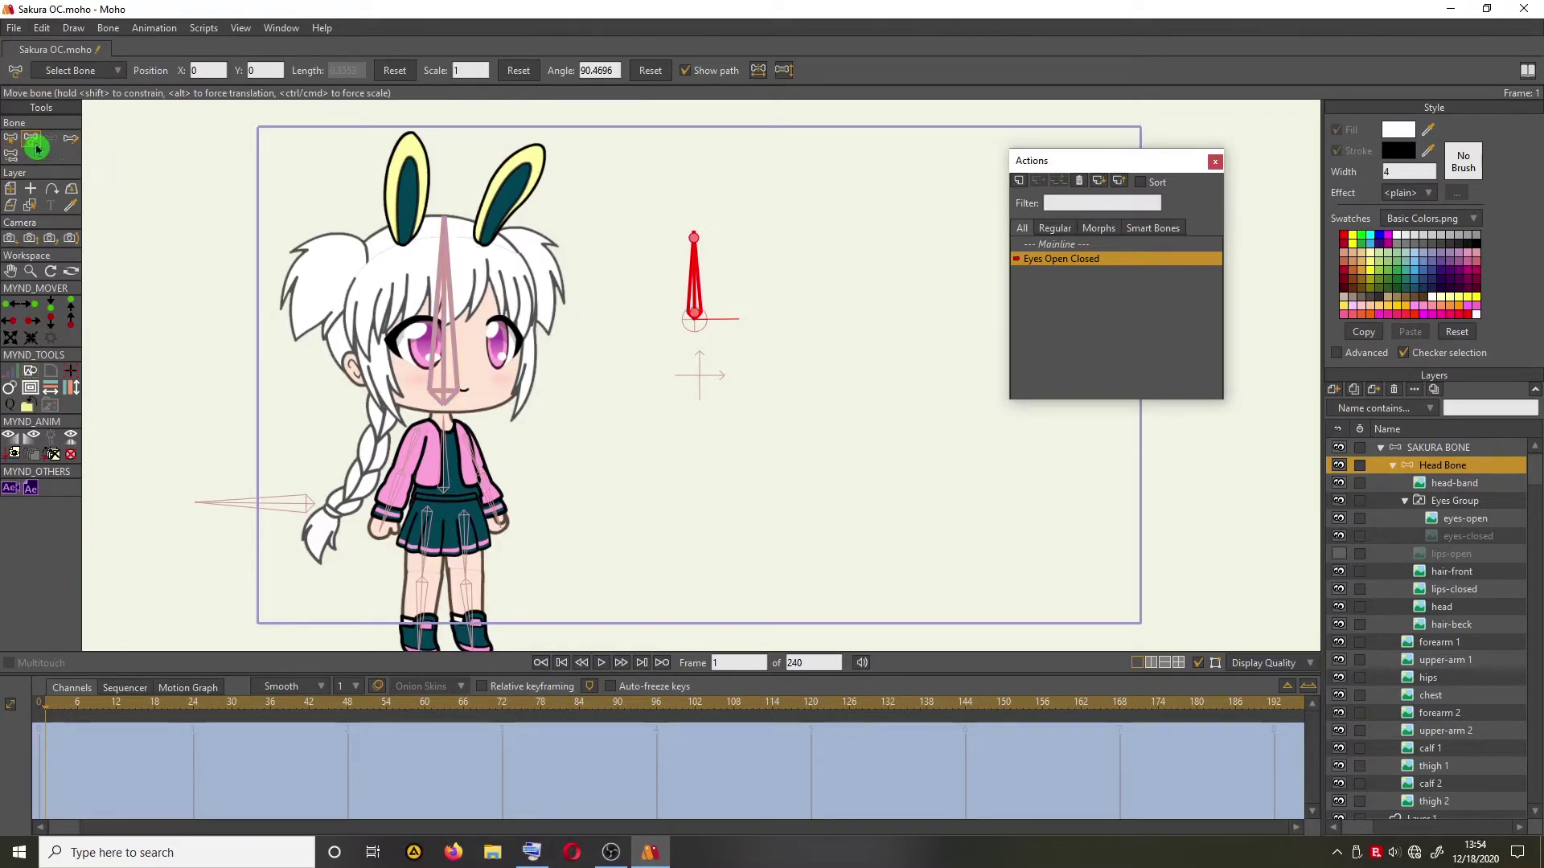
pyautogui.click(697, 280)
# Key the smart bone rotated fully horizontal at frame 6, then check from frame 1.
pyautogui.click(90, 663)
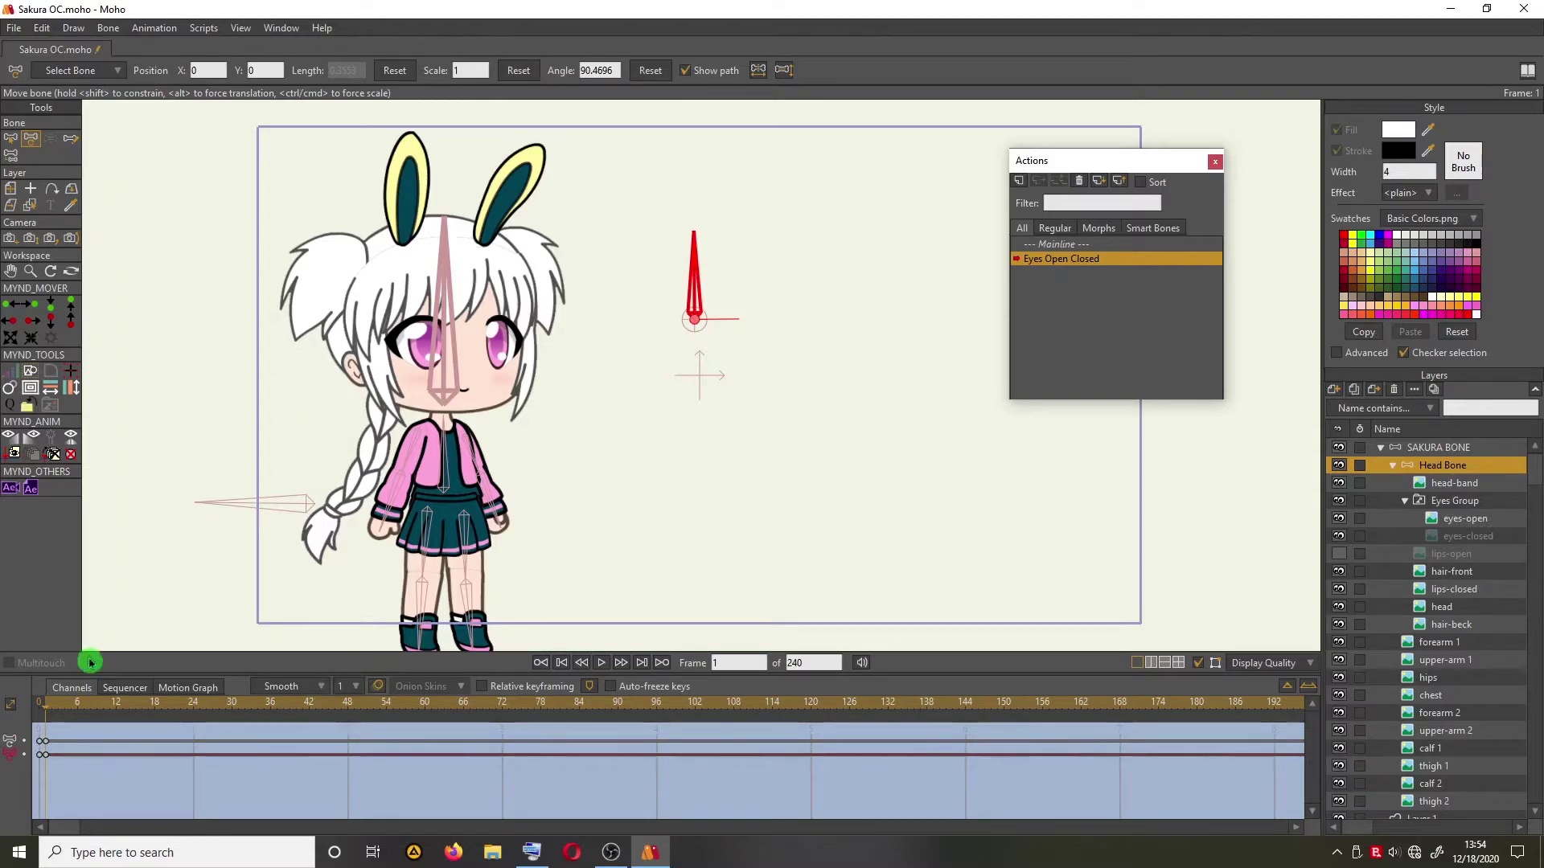
pyautogui.click(49, 711)
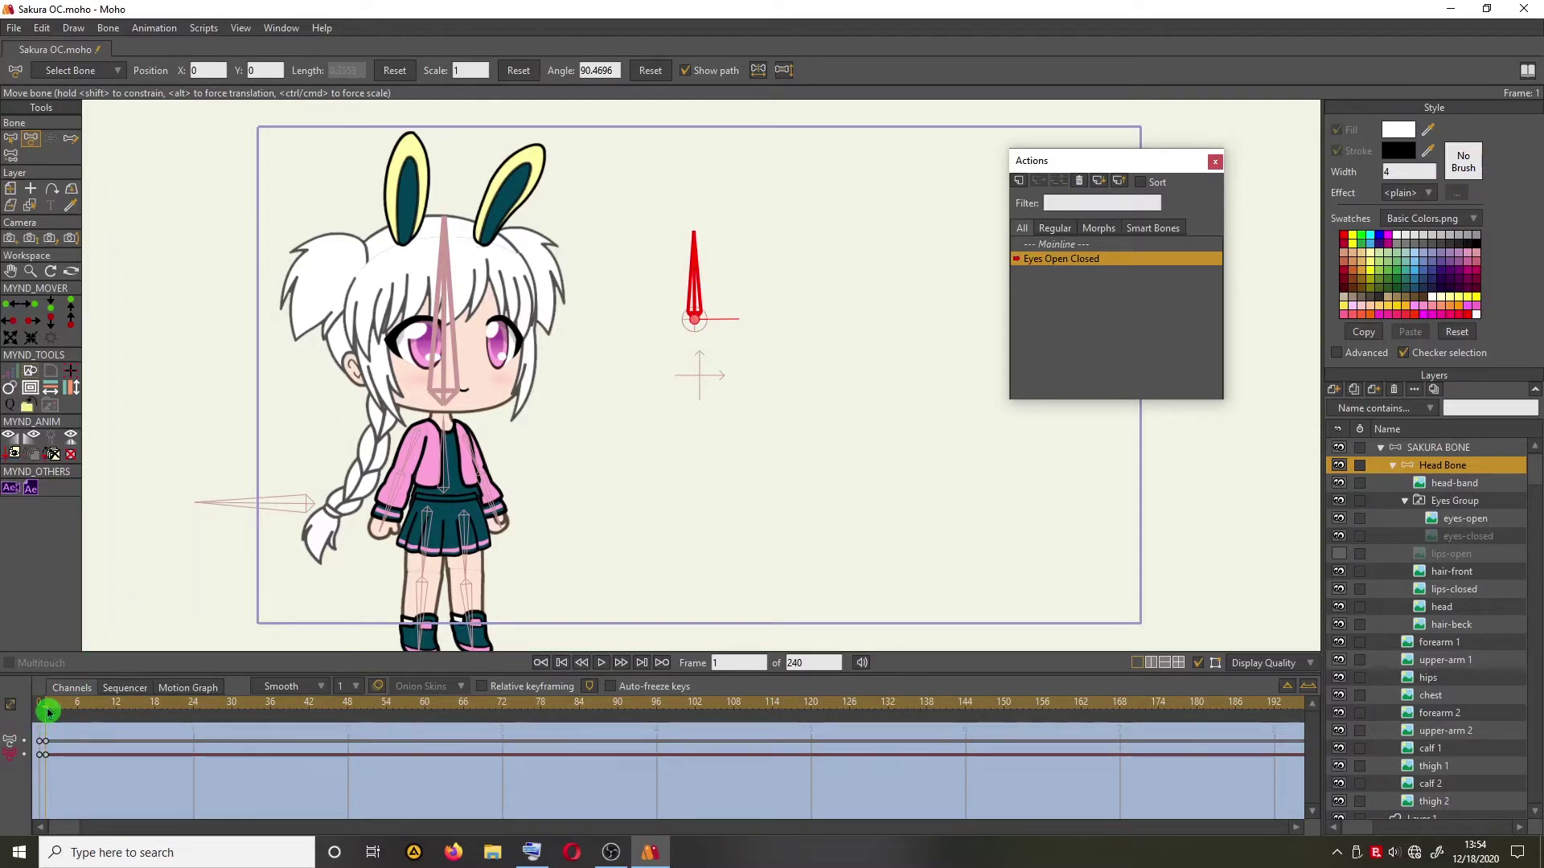
pyautogui.moveTo(48, 711)
pyautogui.mouseDown()
pyautogui.moveTo(124, 711)
pyautogui.moveTo(79, 722)
pyautogui.moveTo(51, 703)
pyautogui.moveTo(71, 723)
pyautogui.mouseUp()
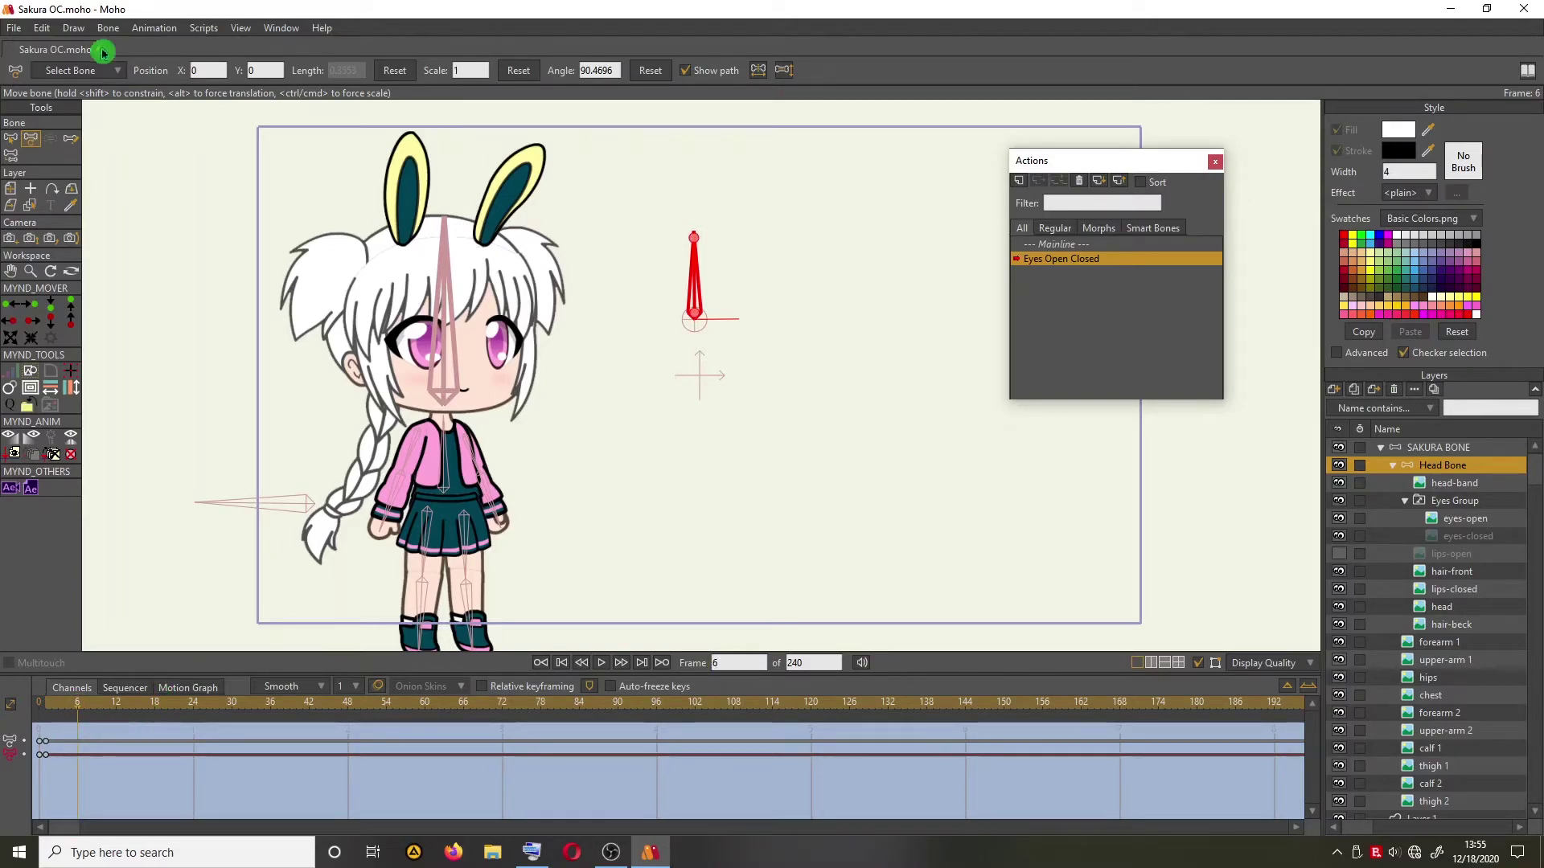
pyautogui.click(699, 272)
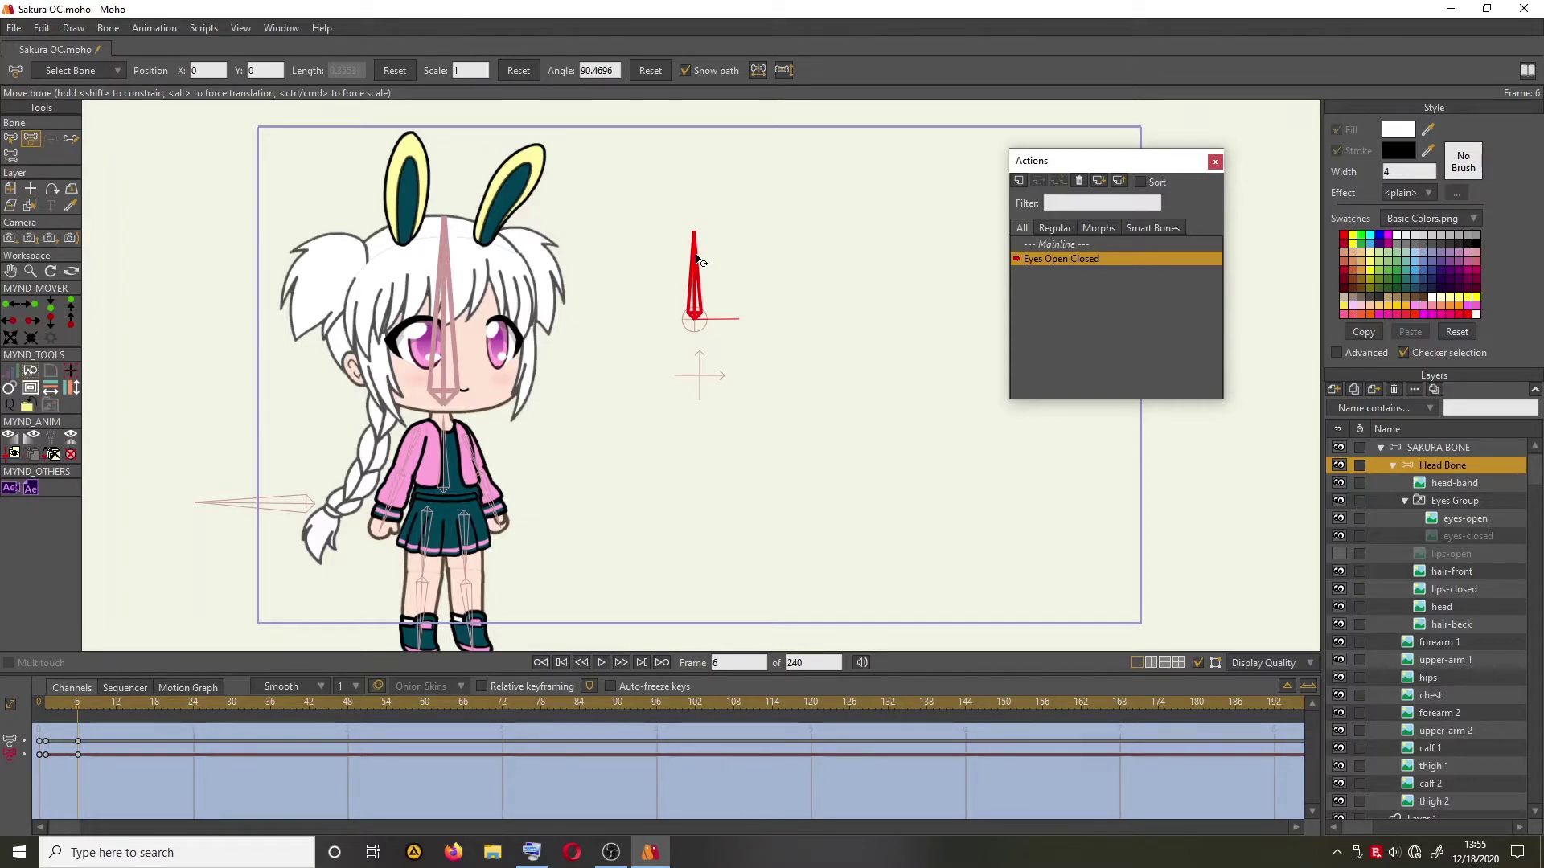
pyautogui.moveTo(696, 260)
pyautogui.mouseDown()
pyautogui.moveTo(727, 266)
pyautogui.moveTo(756, 339)
pyautogui.moveTo(751, 277)
pyautogui.moveTo(744, 334)
pyautogui.moveTo(716, 283)
pyautogui.mouseUp()
pyautogui.moveTo(732, 310); pyautogui.dragTo(736, 349)
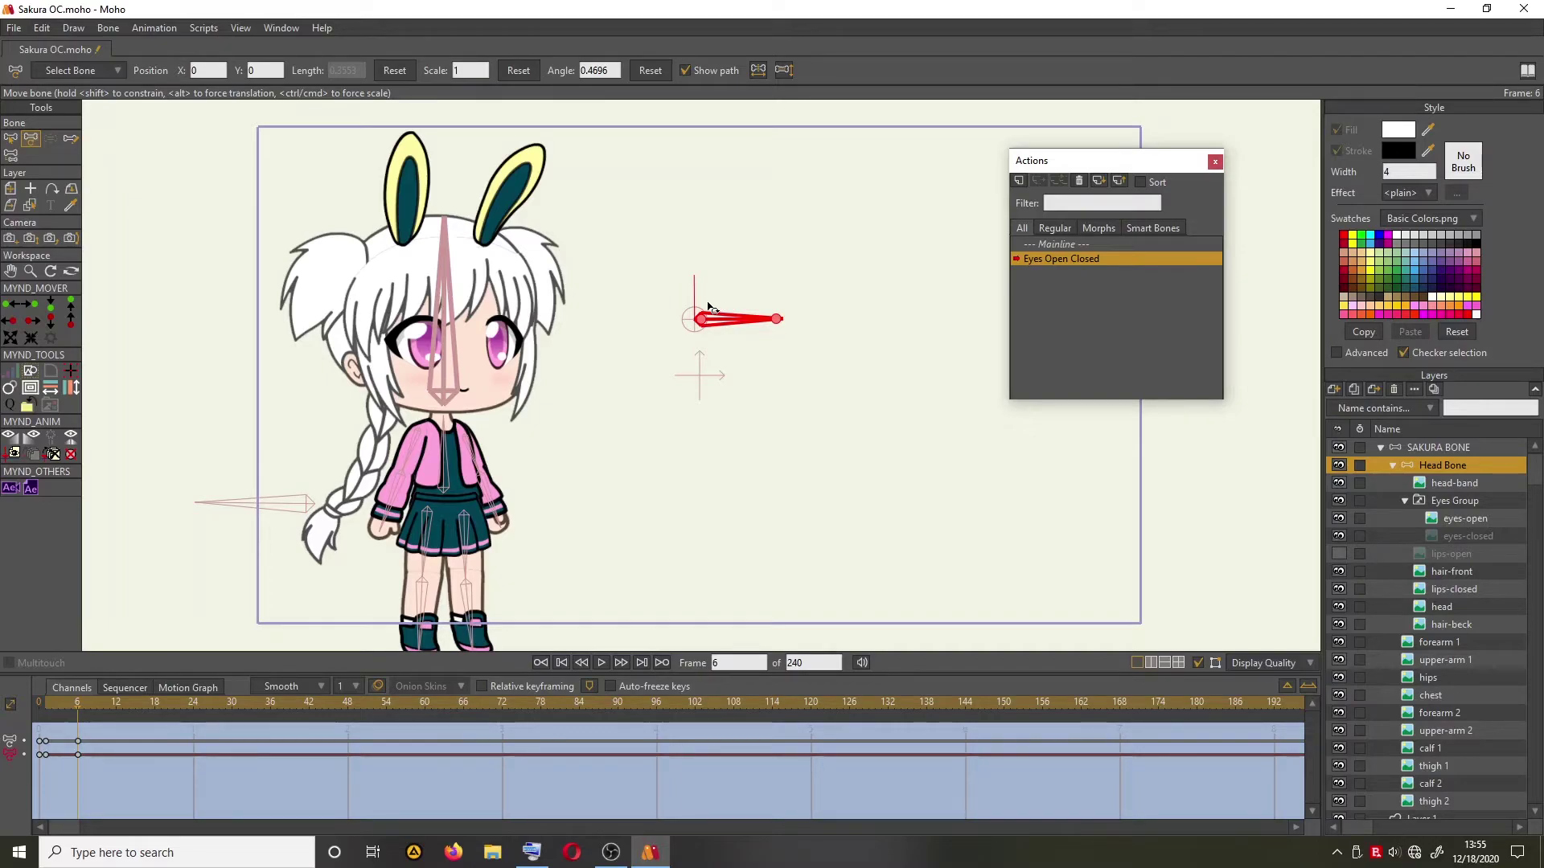
pyautogui.click(80, 708)
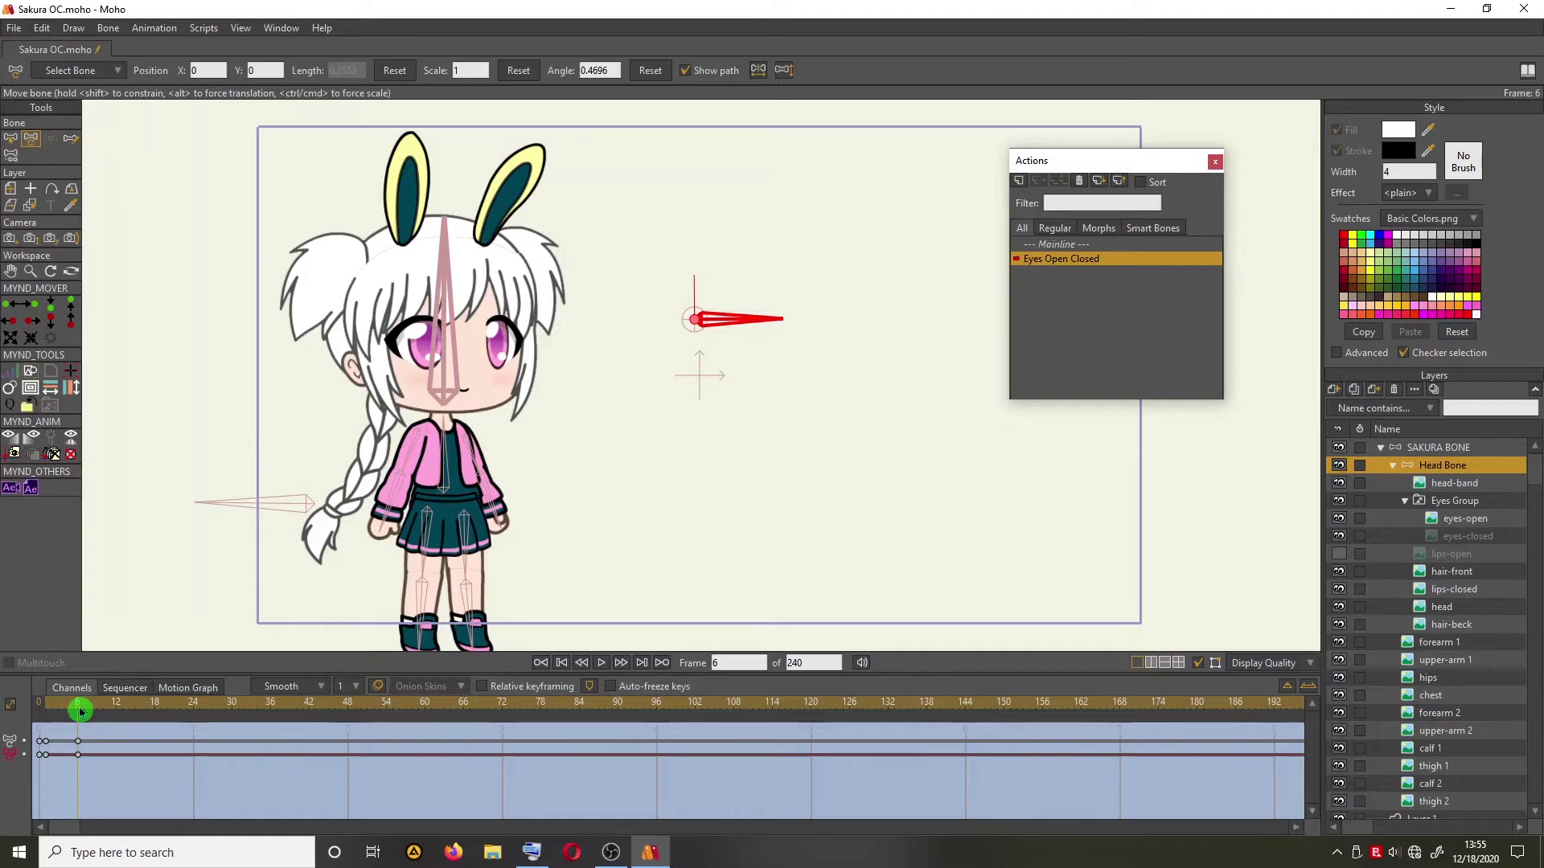
pyautogui.moveTo(78, 709); pyautogui.dragTo(50, 713)
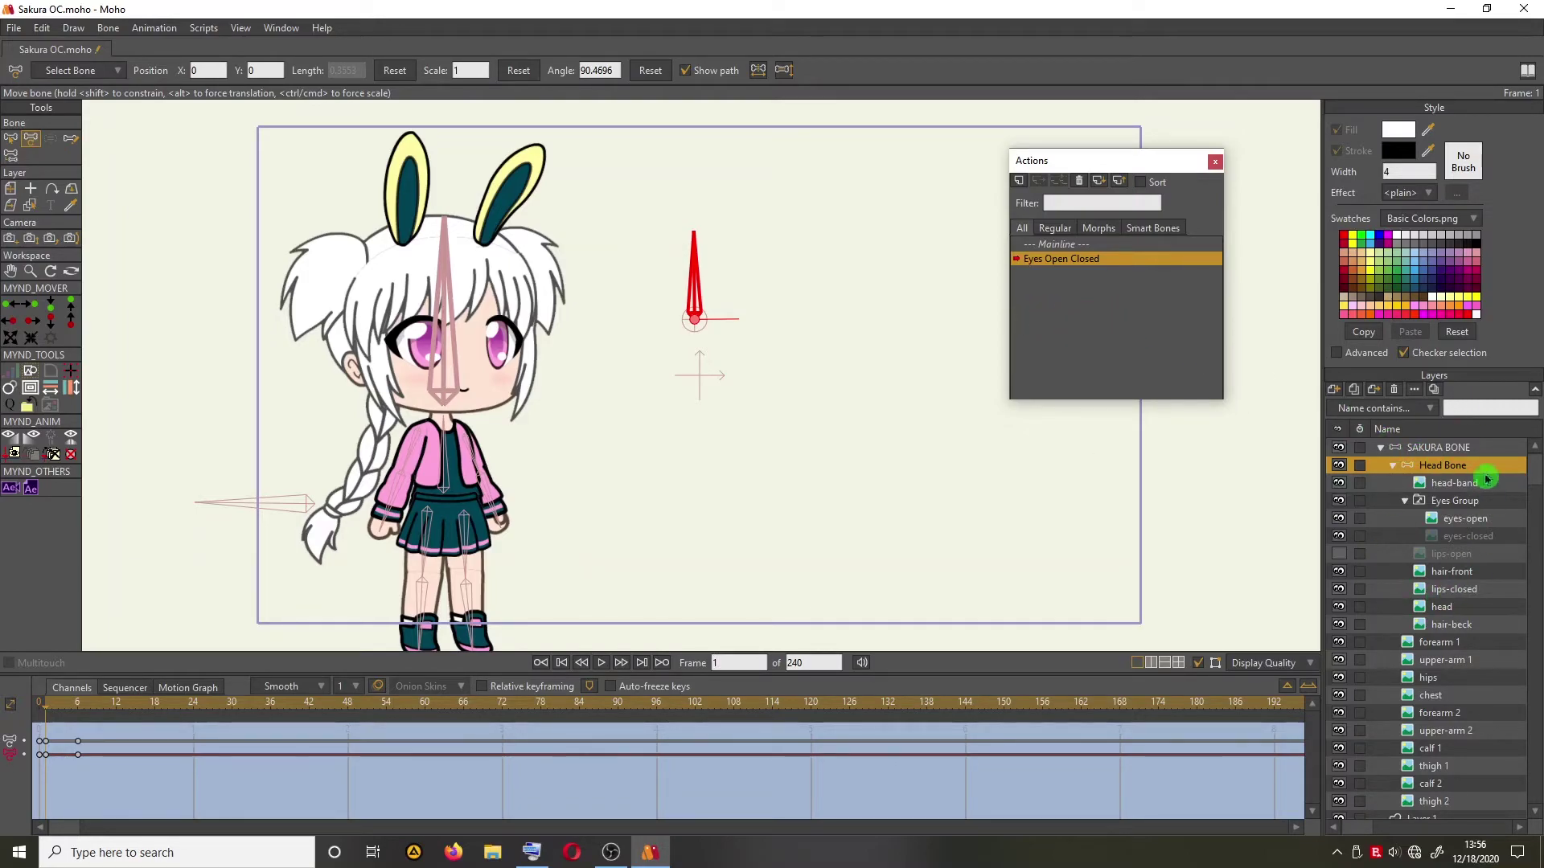
# Set the Eyes Group switch to eyes-open at frame 1.
pyautogui.click(1482, 507)
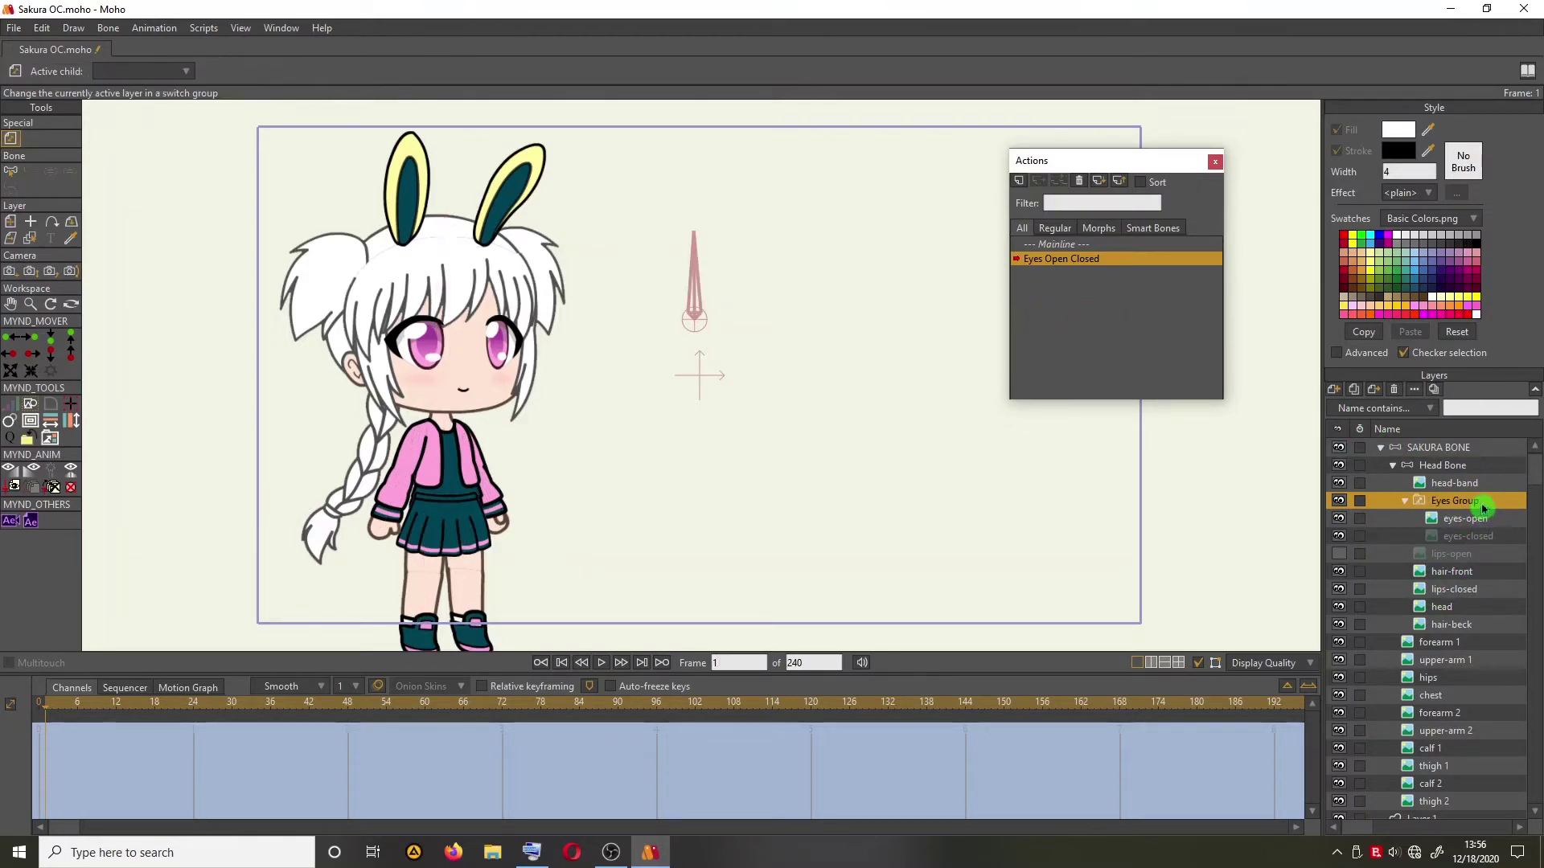
pyautogui.rightClick(1484, 505)
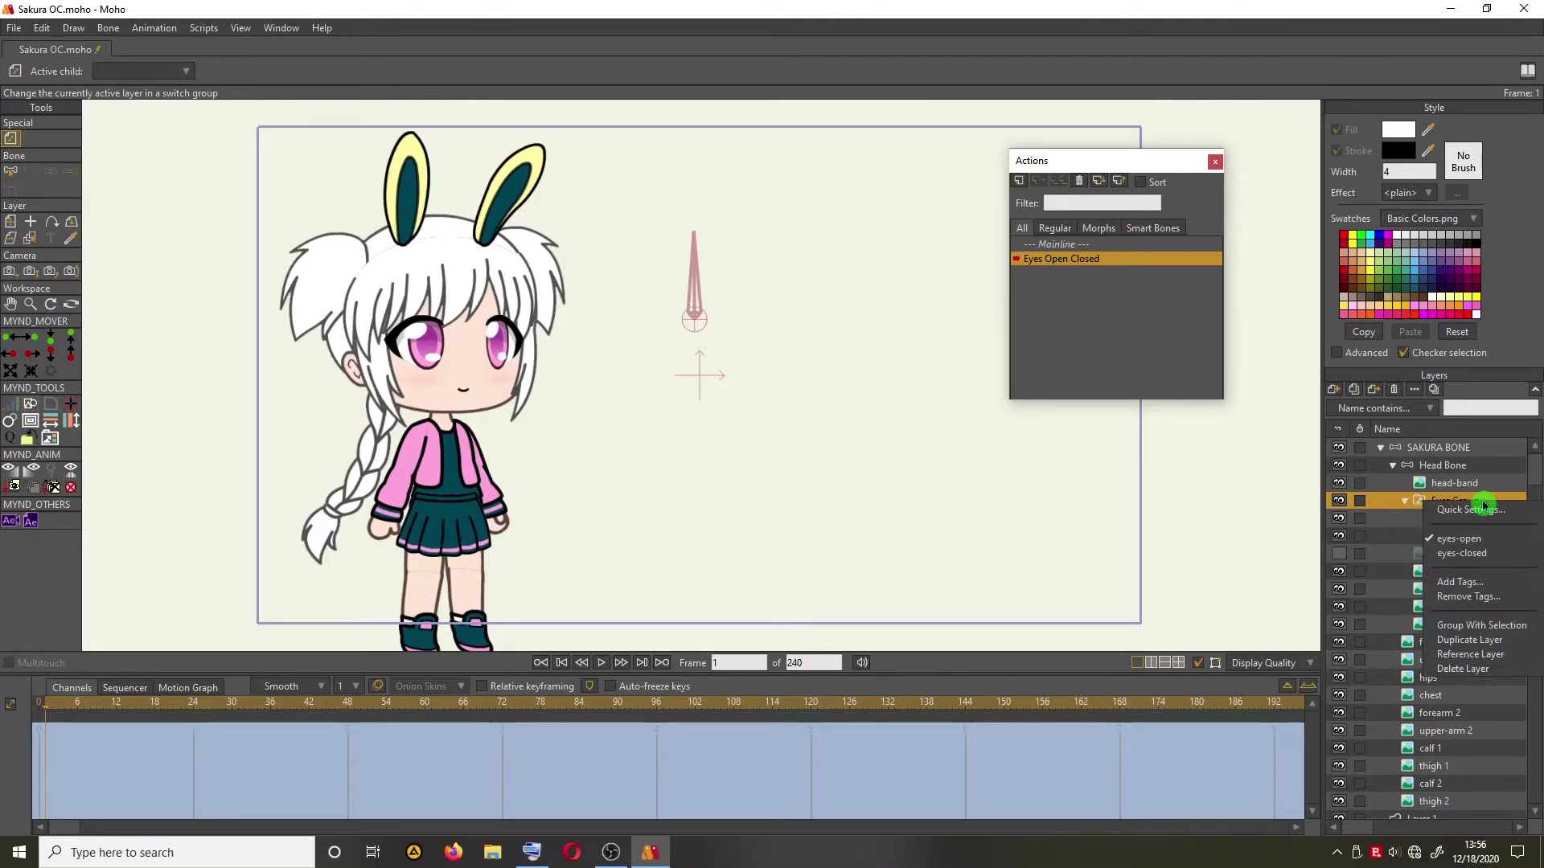
pyautogui.click(1499, 545)
pyautogui.rightClick(1476, 502)
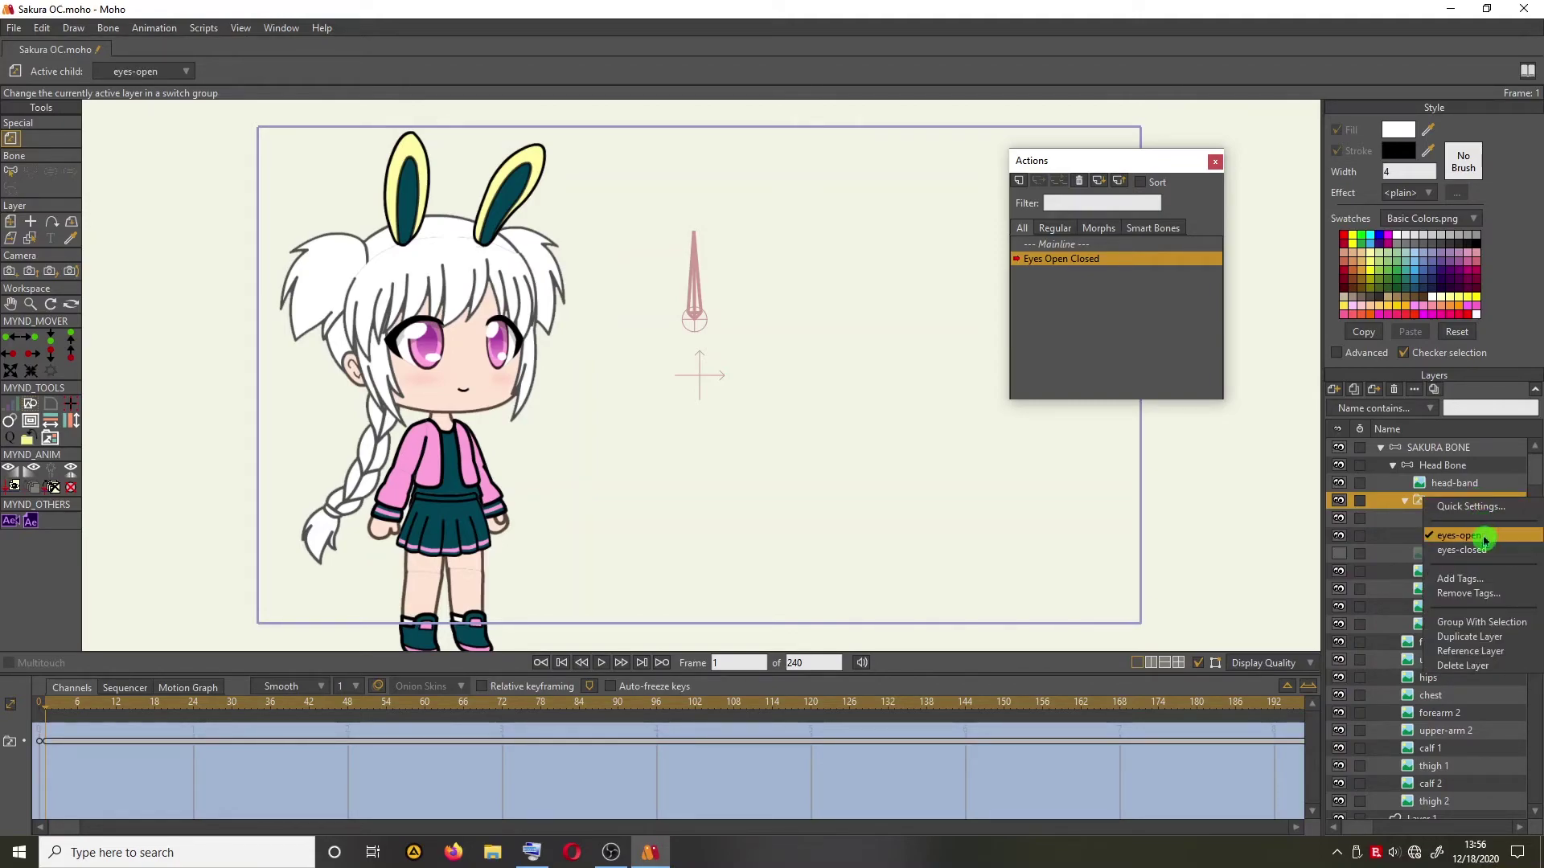
pyautogui.click(1482, 537)
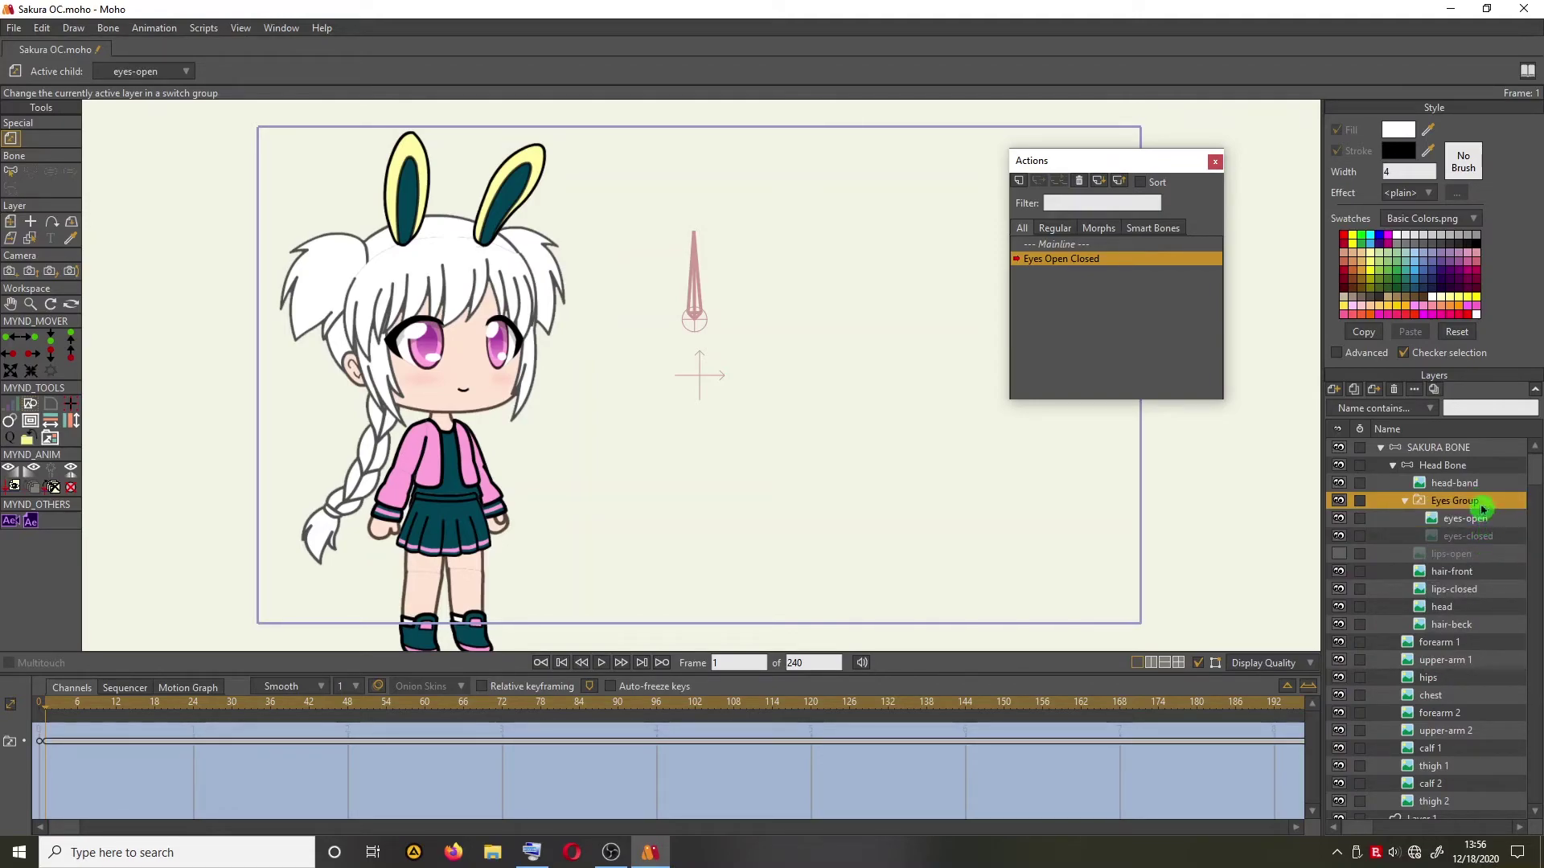
pyautogui.rightClick(1478, 505)
pyautogui.click(1480, 541)
# Switch Eyes Group to eyes-closed at frame 6, then return to Mainline.
pyautogui.moveTo(47, 711); pyautogui.dragTo(78, 715)
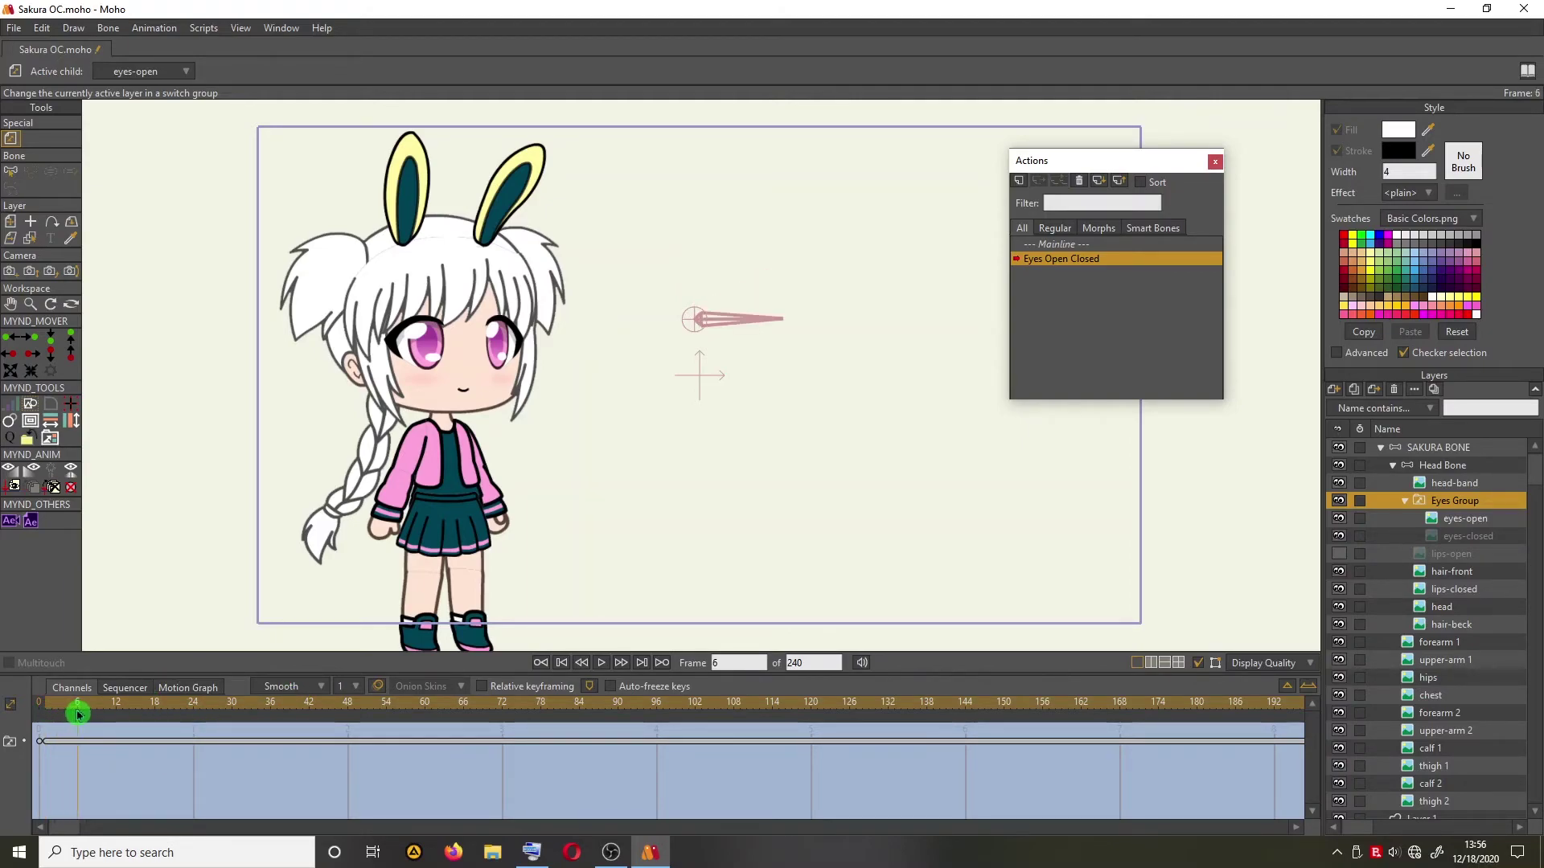
pyautogui.click(1462, 501)
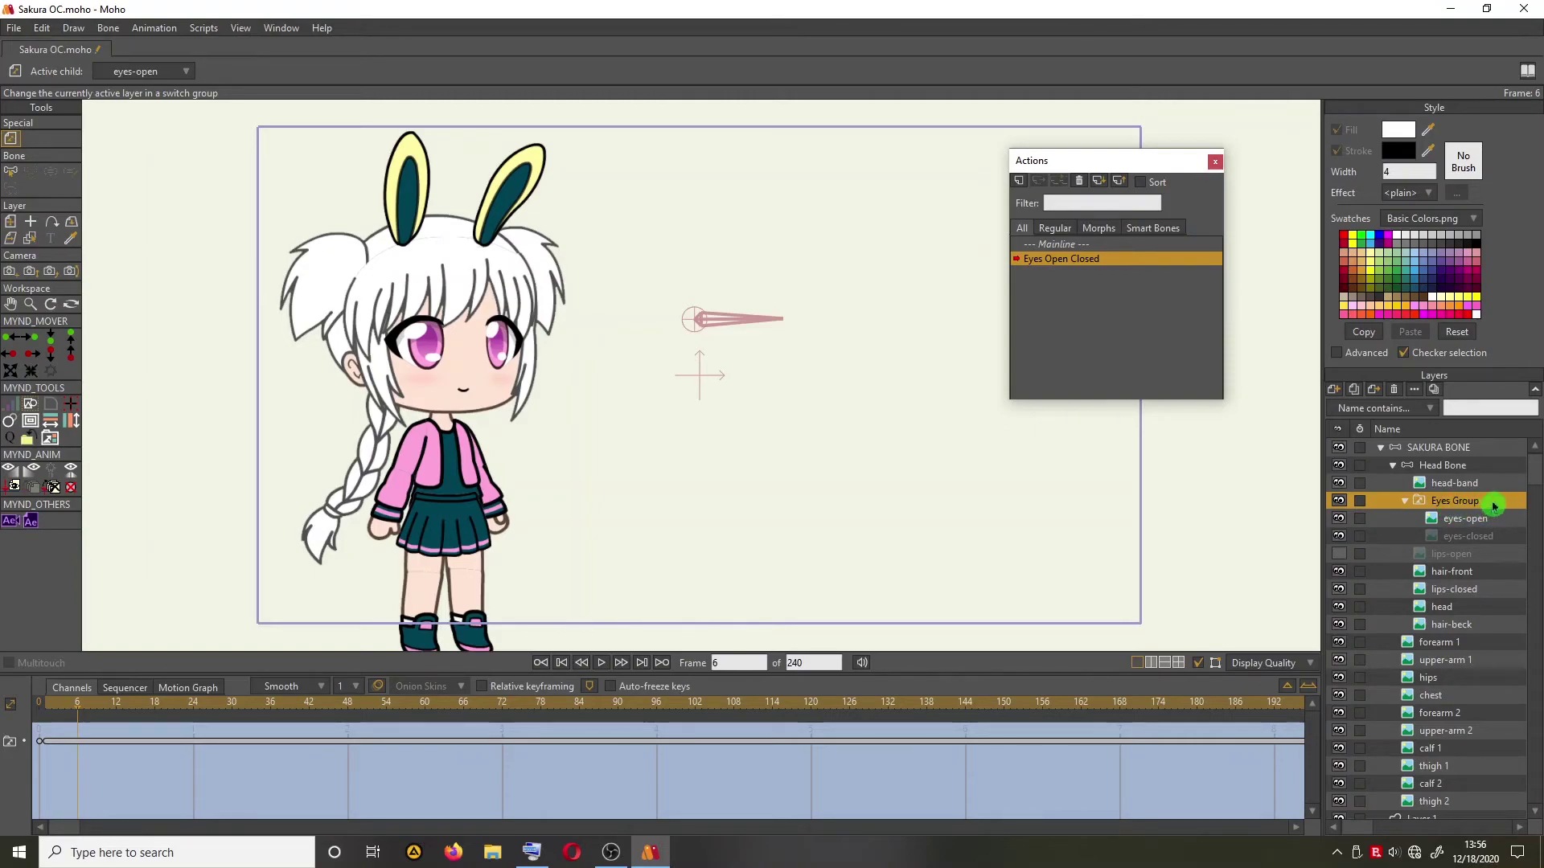
pyautogui.rightClick(1493, 504)
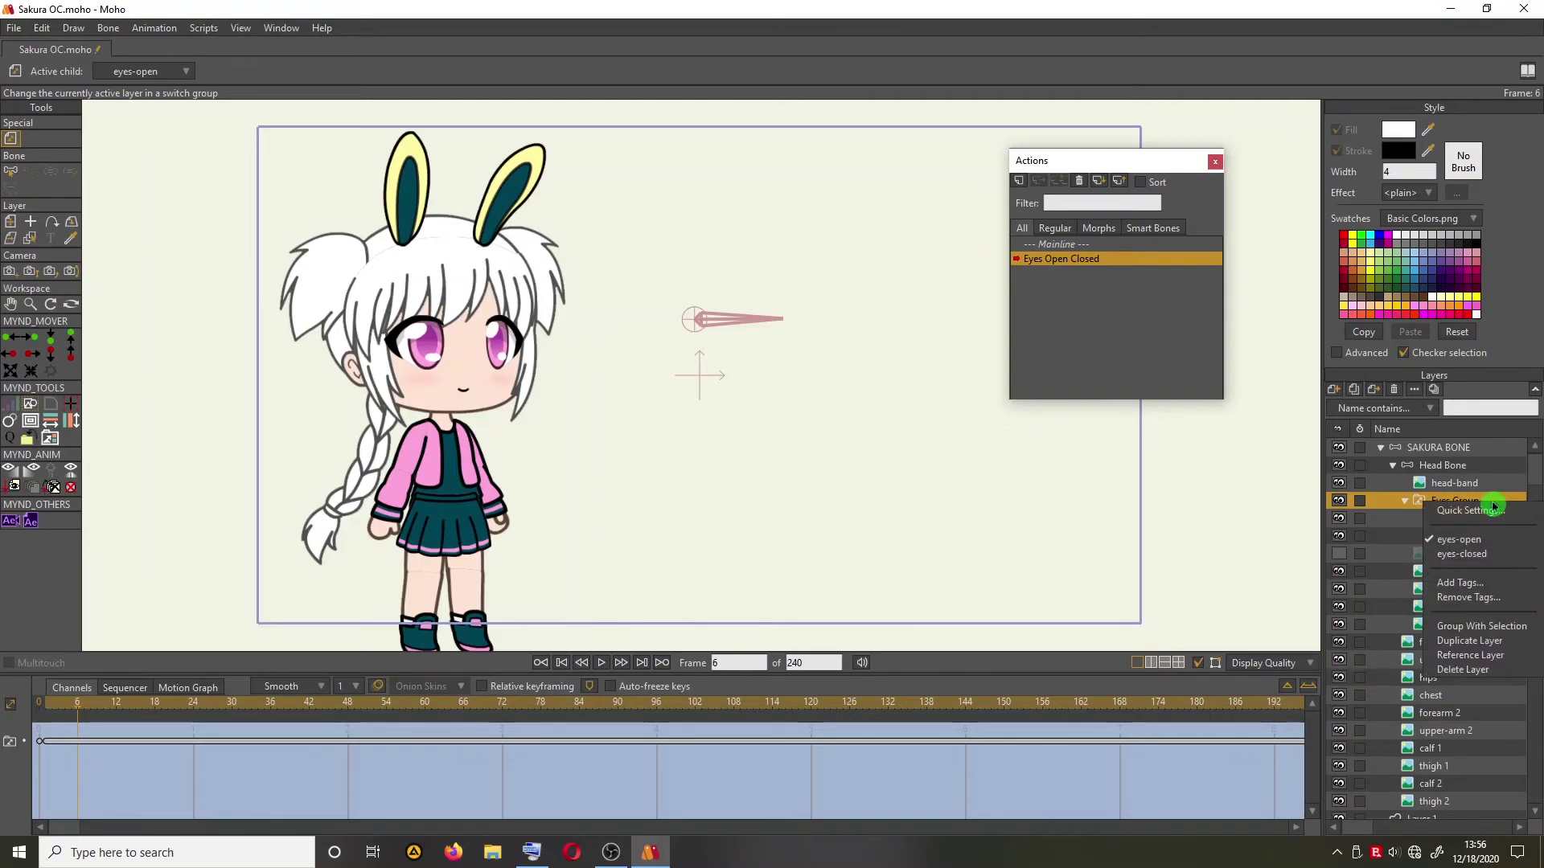
pyautogui.click(1502, 555)
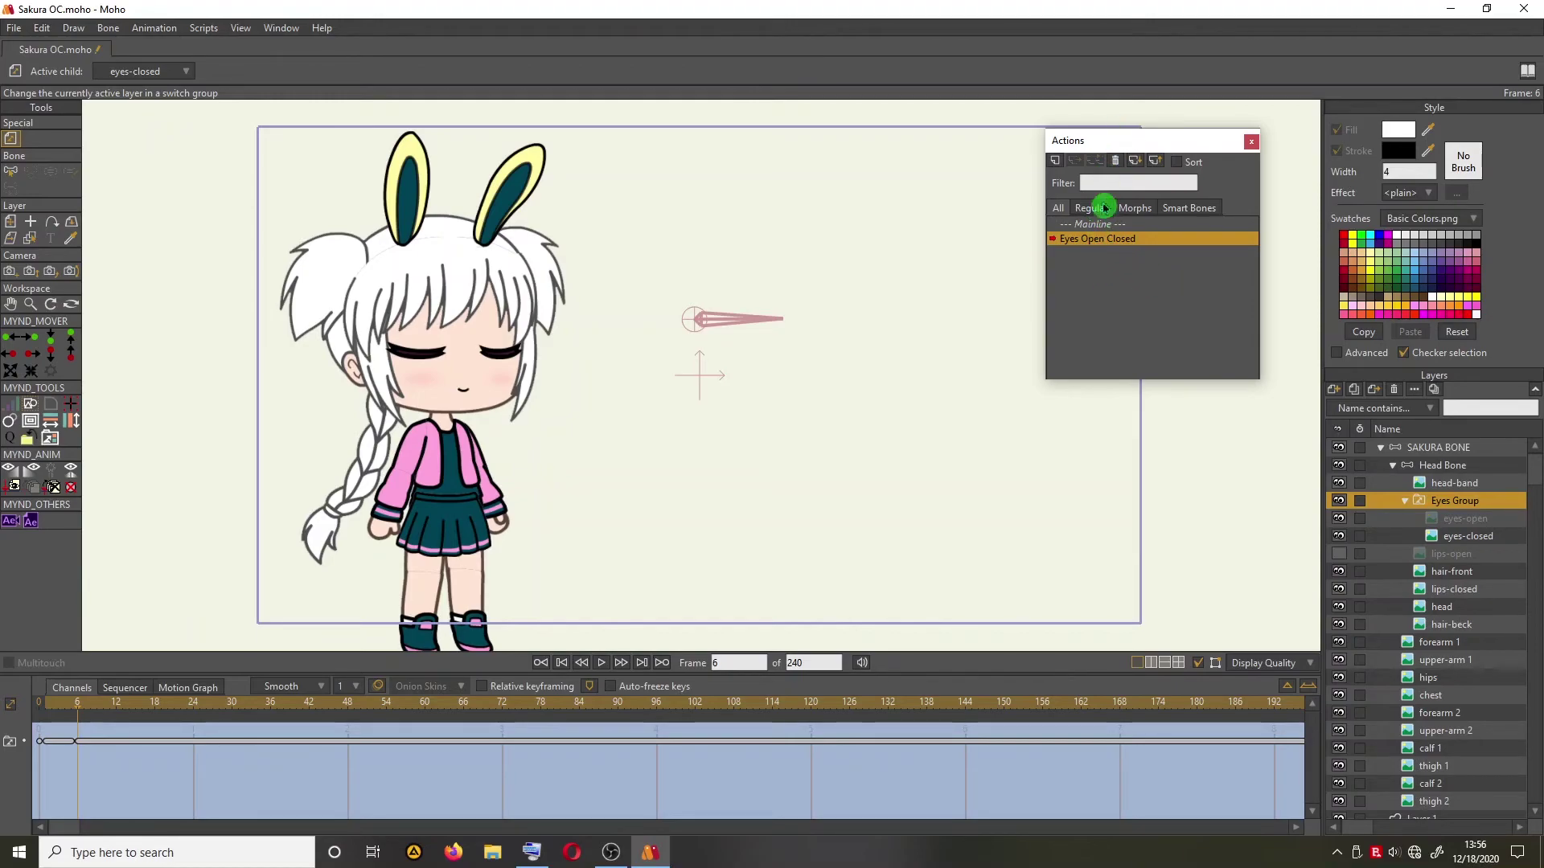
pyautogui.click(1116, 228)
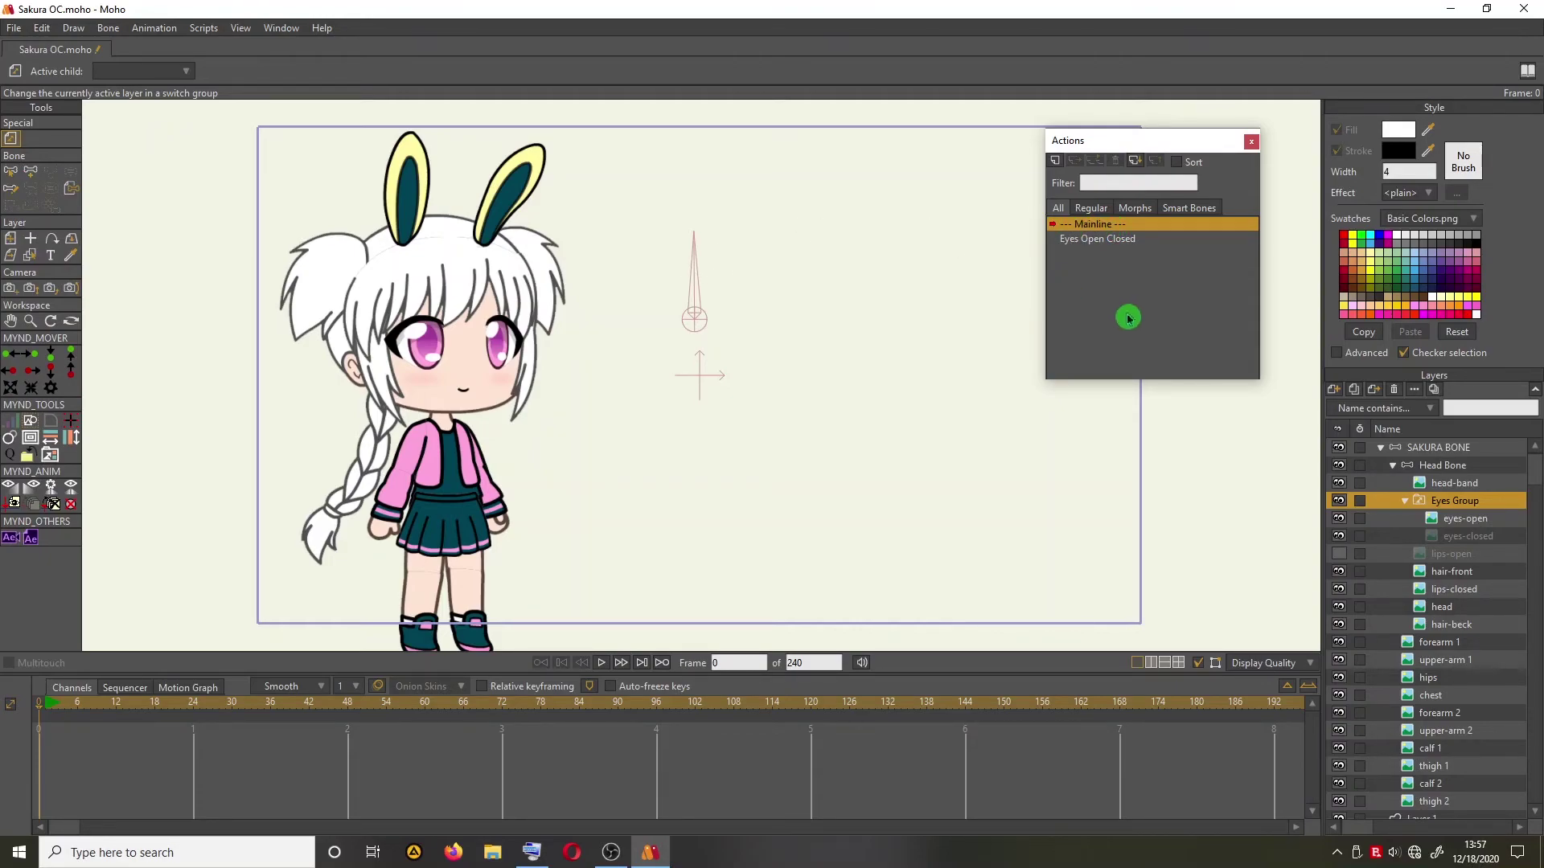
# With Manipulate Bones, rotate the Eyes Open Closed bone horizontal to confirm the eyes close.
pyautogui.click(1487, 478)
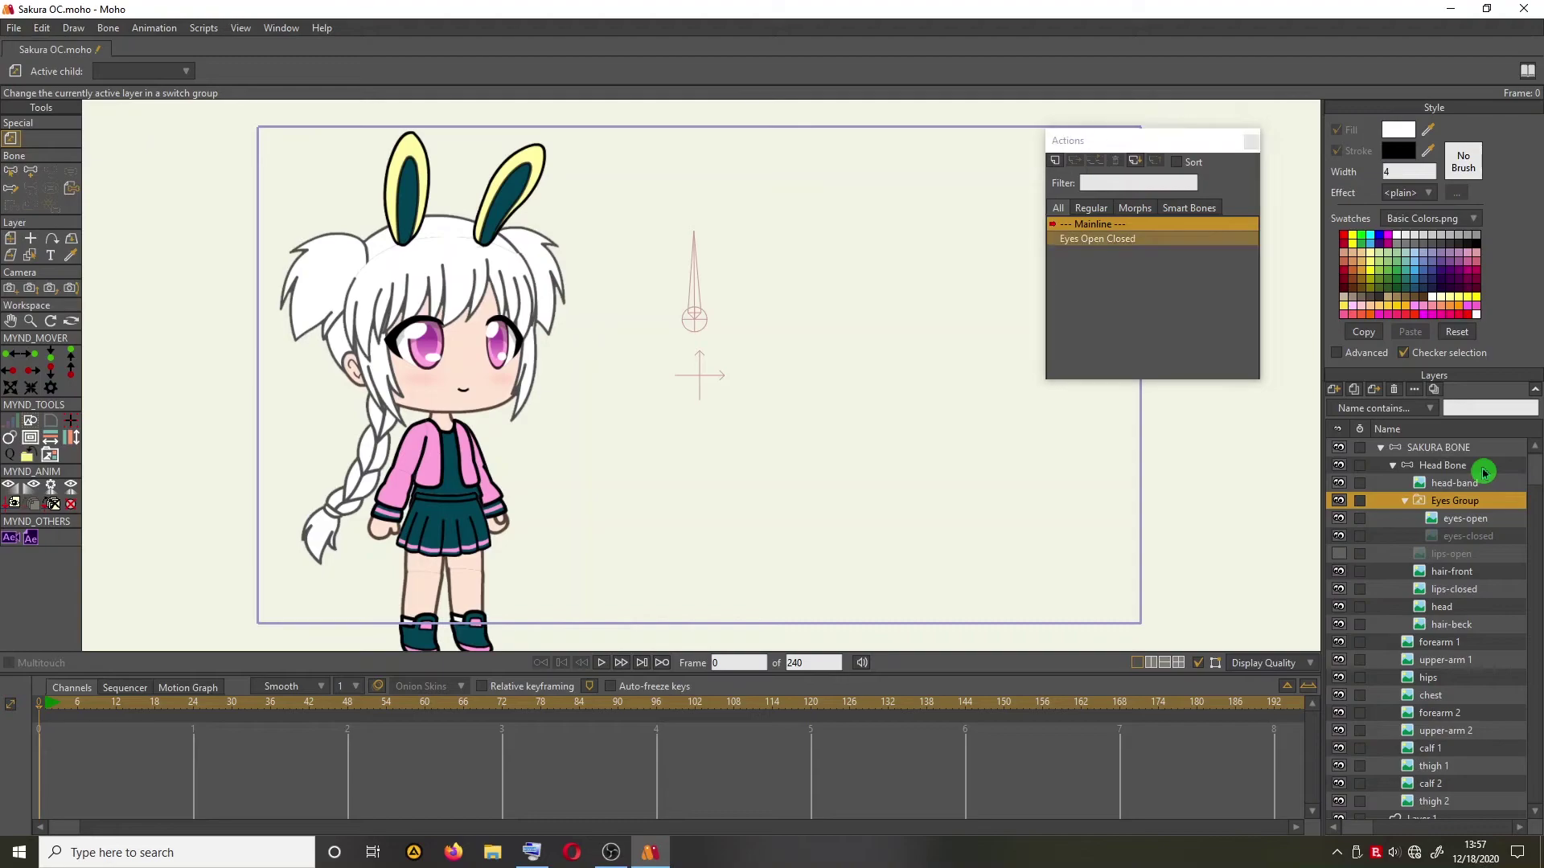
pyautogui.click(30, 131)
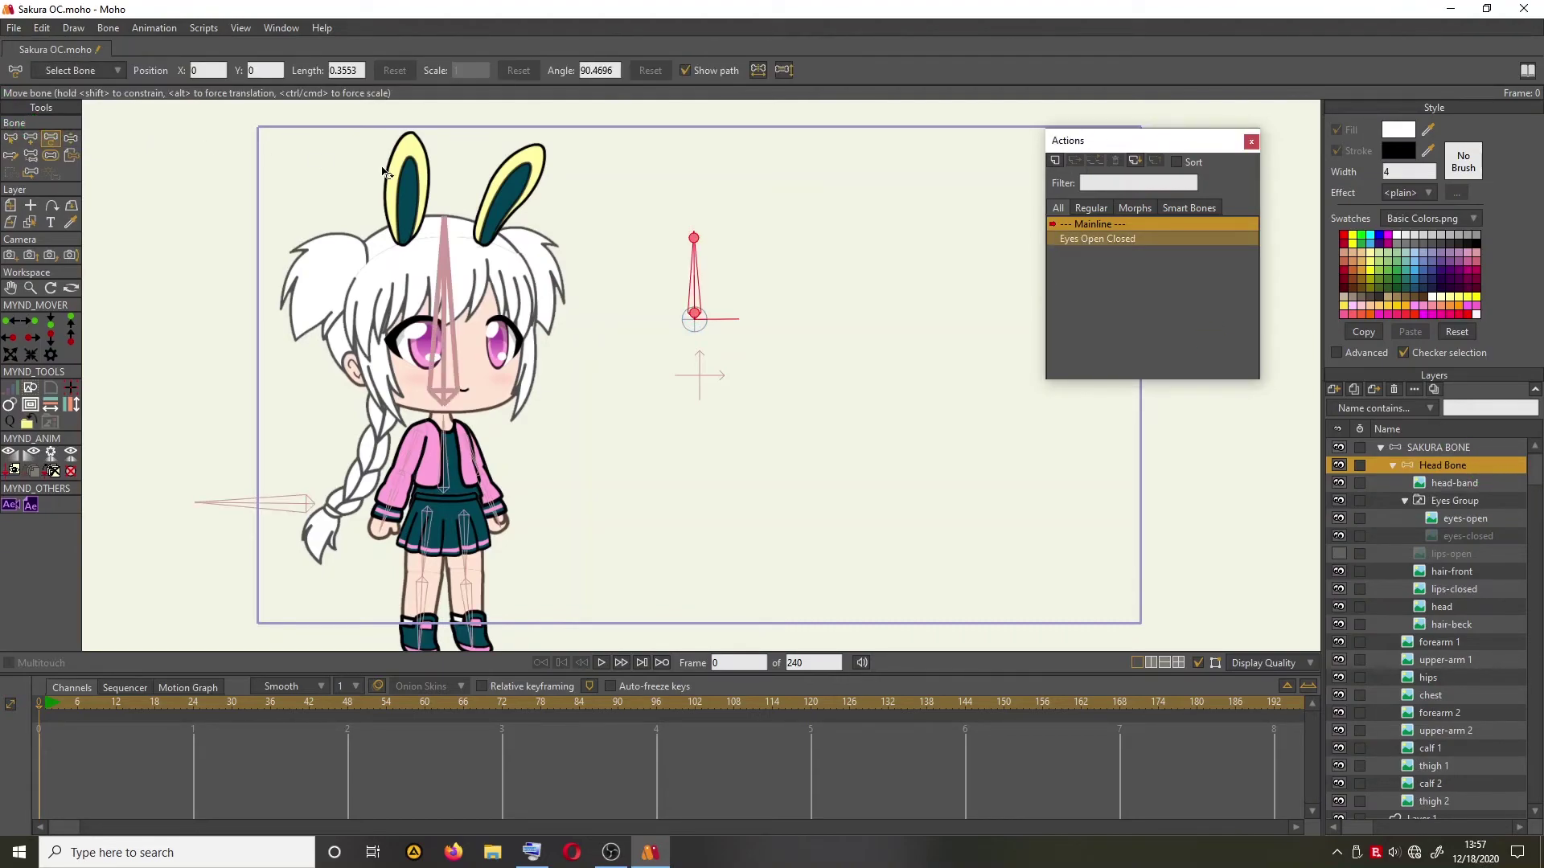
pyautogui.click(1127, 266)
pyautogui.click(1071, 375)
pyautogui.click(72, 141)
pyautogui.click(71, 141)
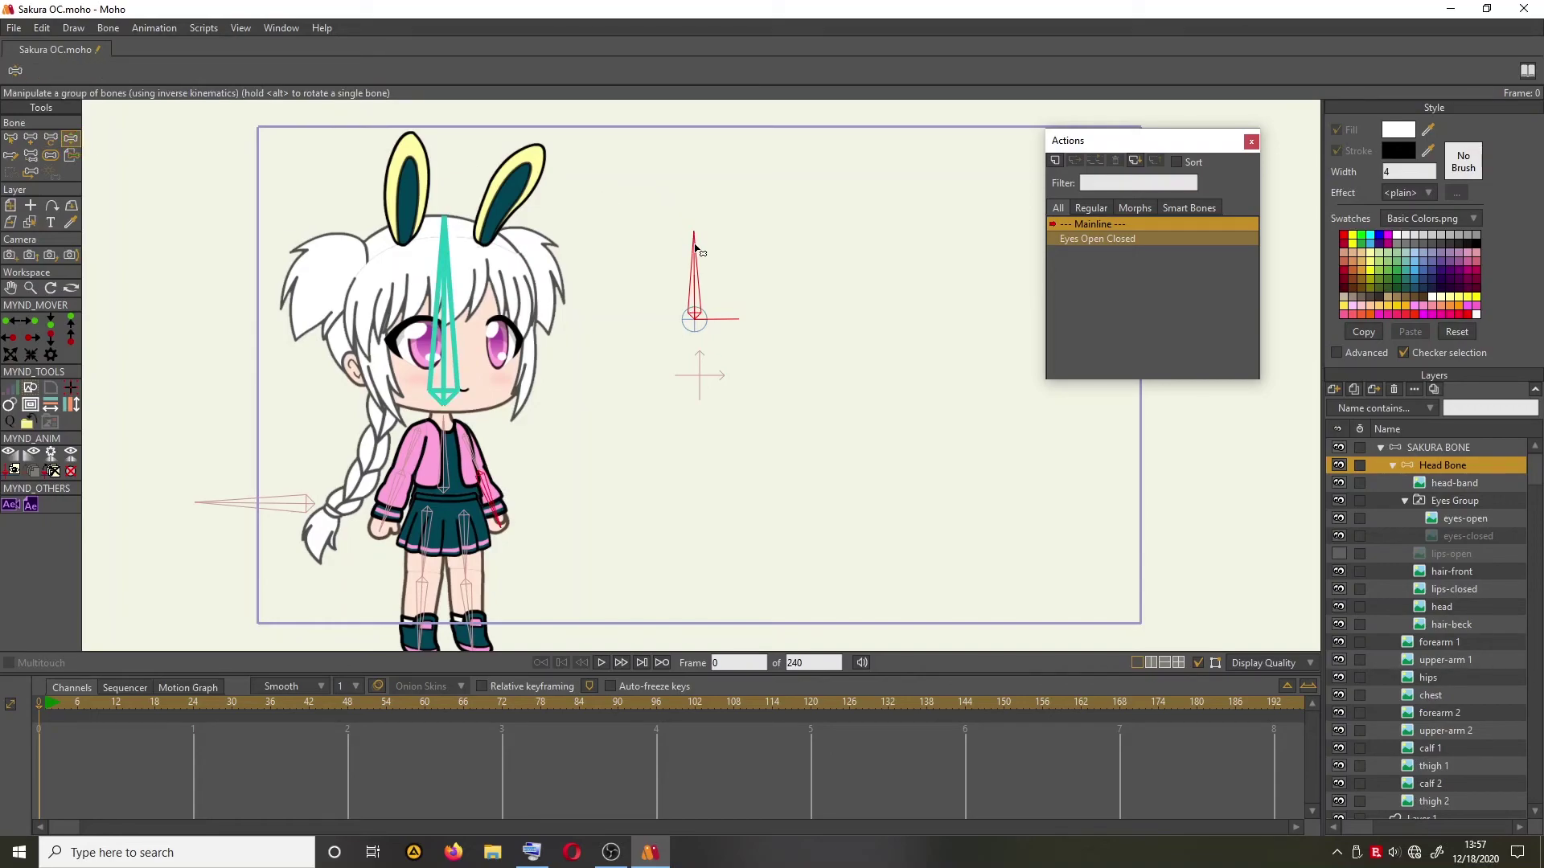
pyautogui.moveTo(694, 250); pyautogui.dragTo(767, 358)
pyautogui.moveTo(730, 306); pyautogui.dragTo(786, 374)
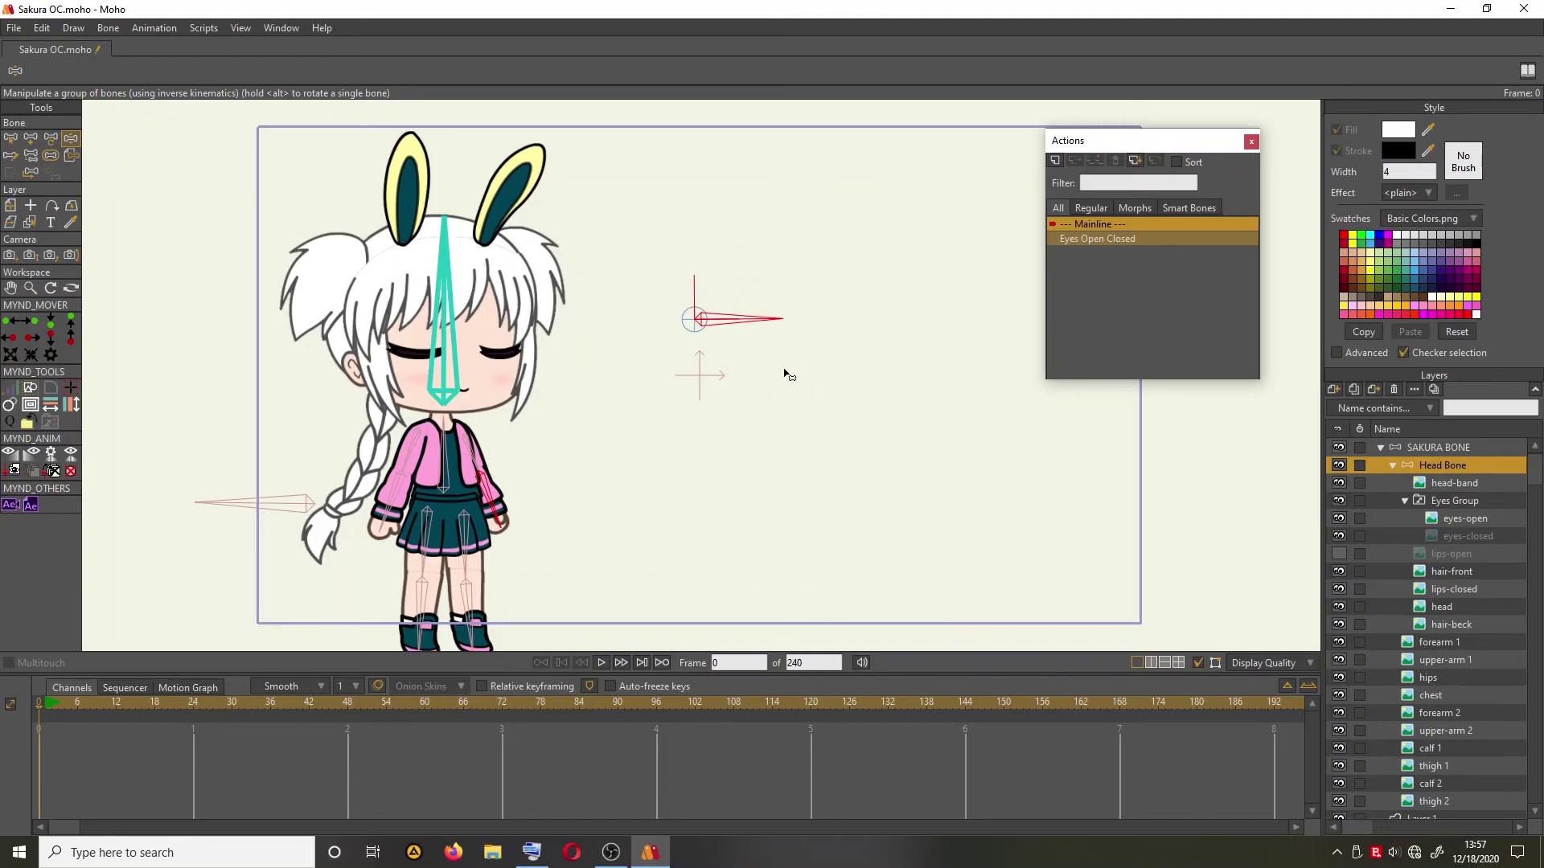